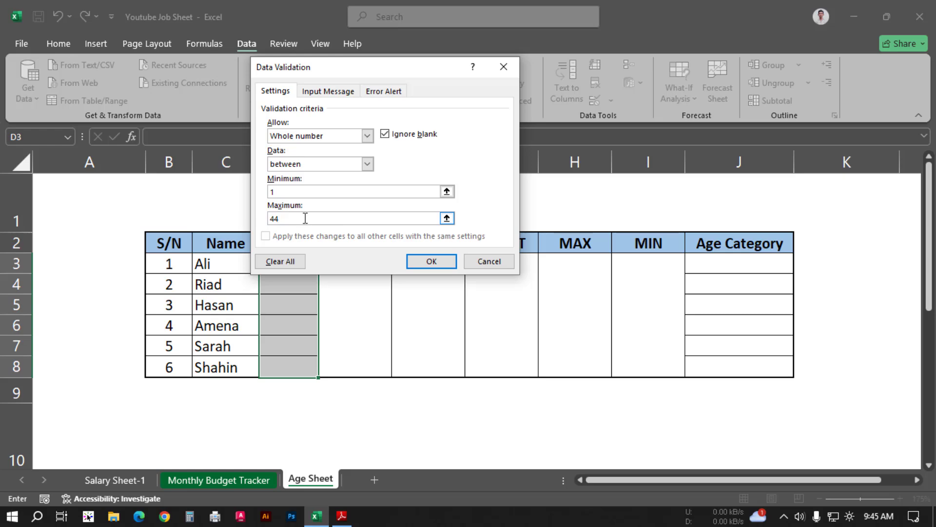
# Step: Apply the whole-number validation between 1 and 44 to D3:D8, and fill in the ages 30, 25, 30, 28, 32 and 44
pyautogui.click(443, 262)
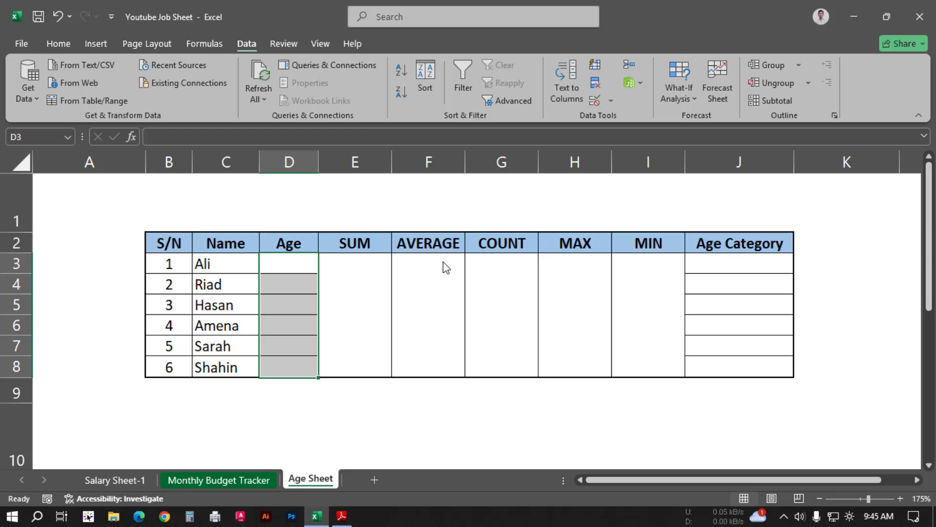
pyautogui.hotkey('alt', 'Tab')
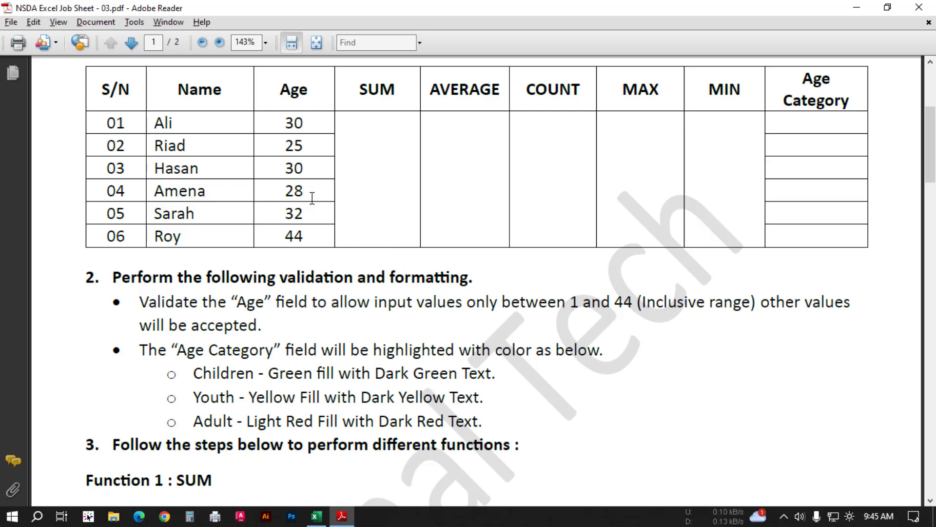
pyautogui.hotkey('alt', 'Tab')
pyautogui.click(296, 263)
pyautogui.write('30 25 30 28 32 44')
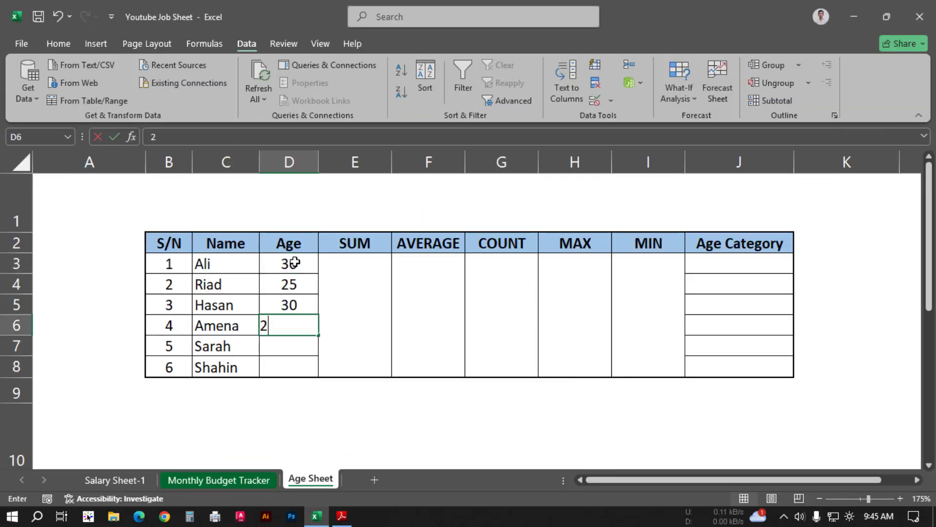
pyautogui.click(305, 263)
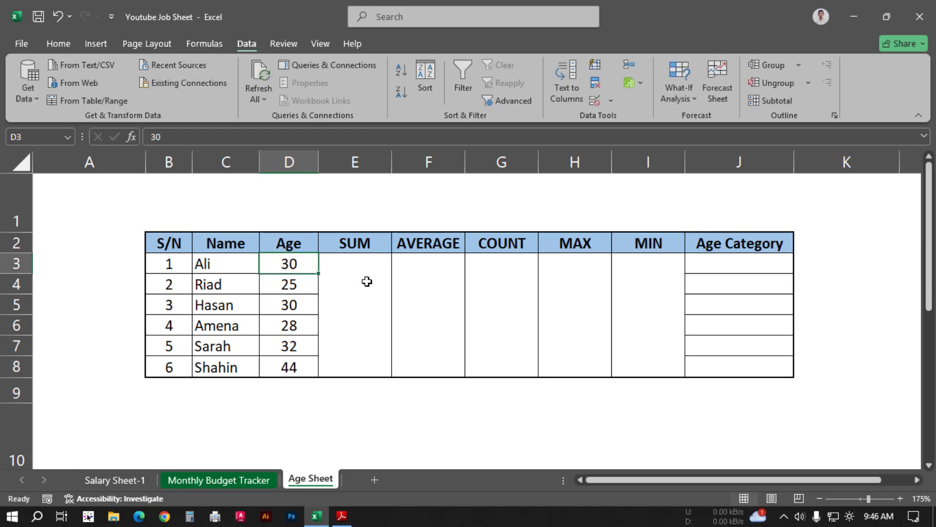
# Step: Test the Age validation by trying to enter 46 in D5, and cancel the entry
pyautogui.click(299, 307)
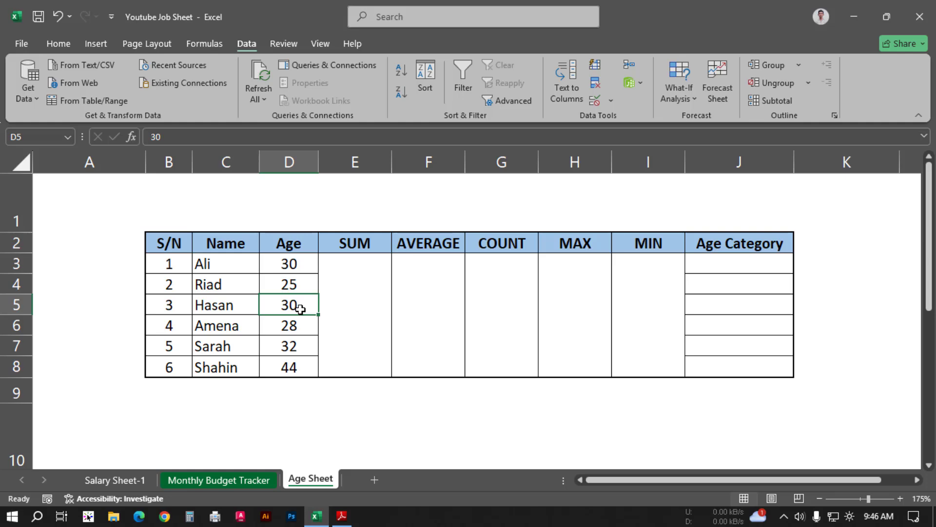
pyautogui.write('46')
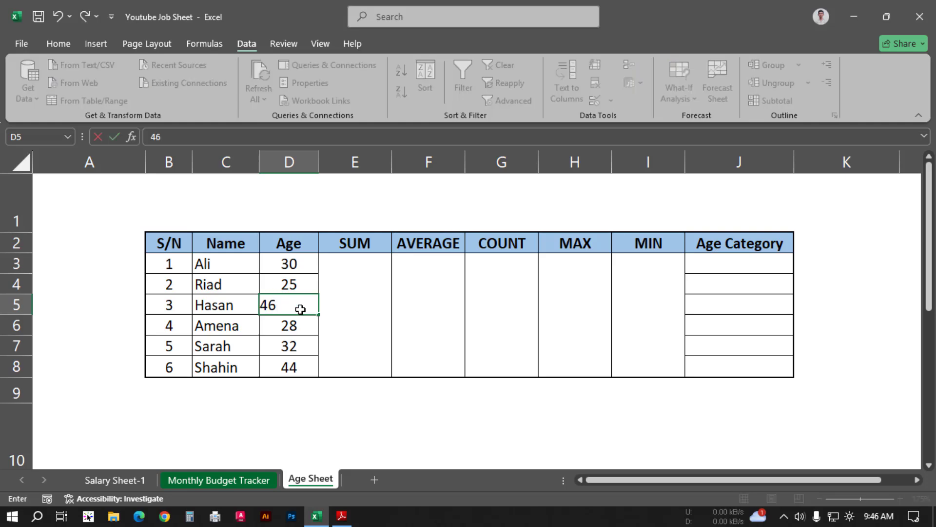
pyautogui.press('Return')
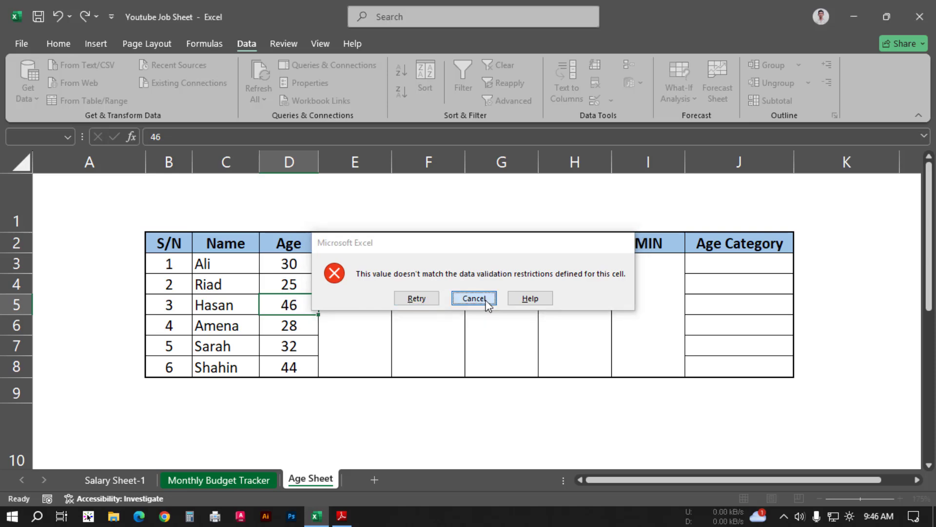
pyautogui.click(495, 302)
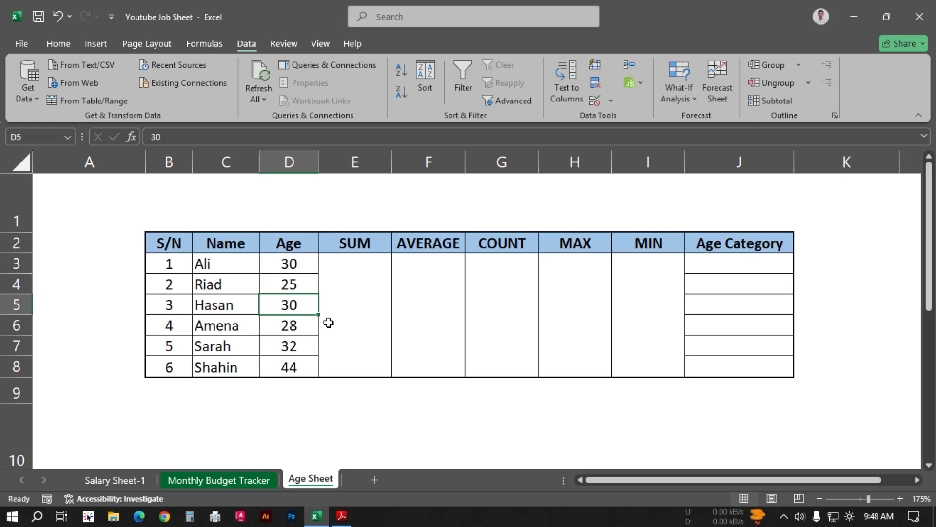
# Step: Switch to Adobe Reader and examine the job sheet's colour requirements for the Age Category field
pyautogui.hotkey('alt', 'Tab')
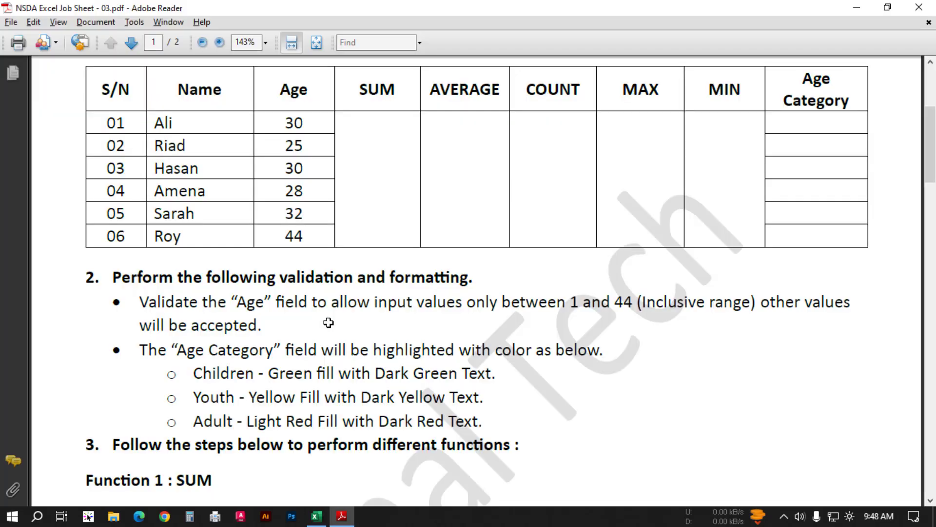
pyautogui.scroll(-1, 161, 333)
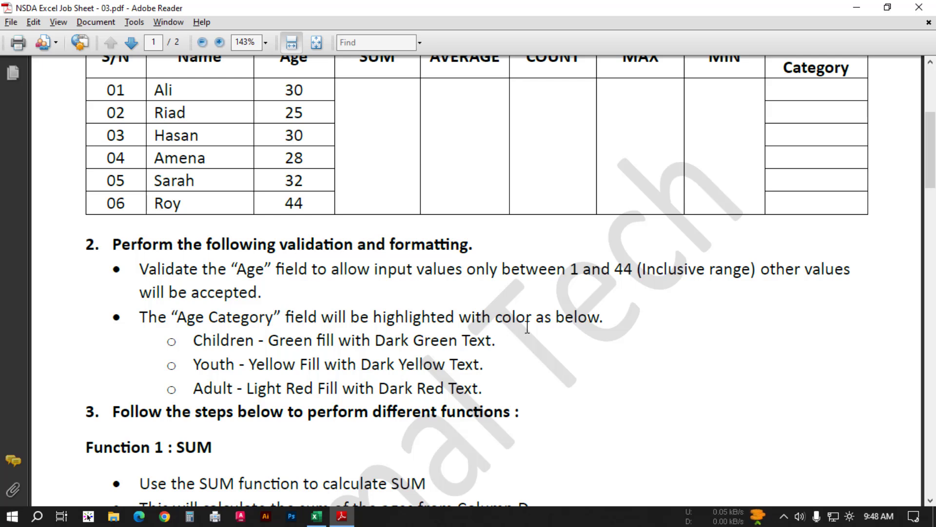
pyautogui.hotkey('alt', 'Tab')
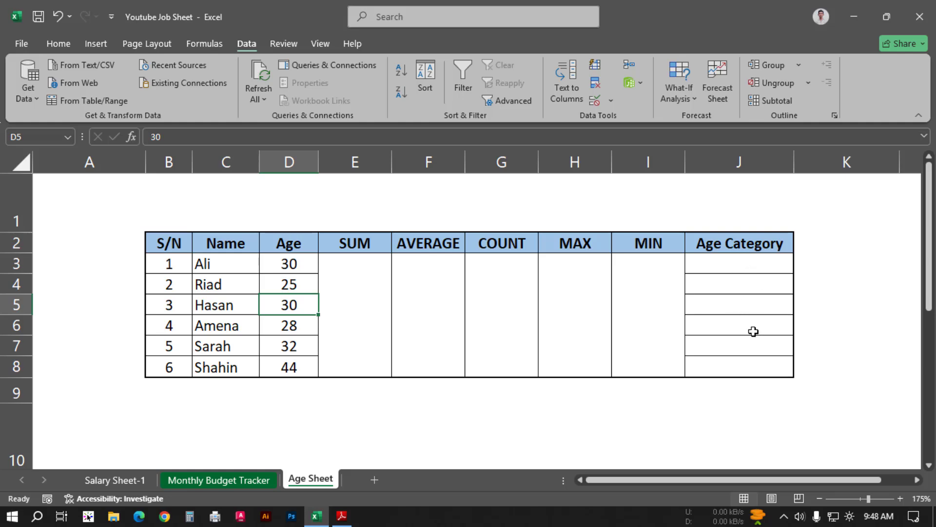
pyautogui.click(58, 43)
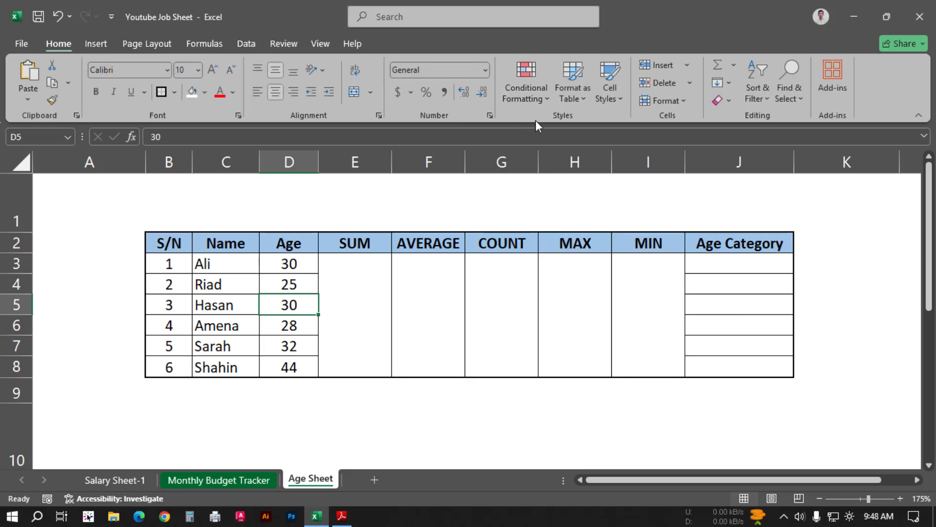
pyautogui.hotkey('alt', 'Tab')
pyautogui.scroll(-1, 228, 352)
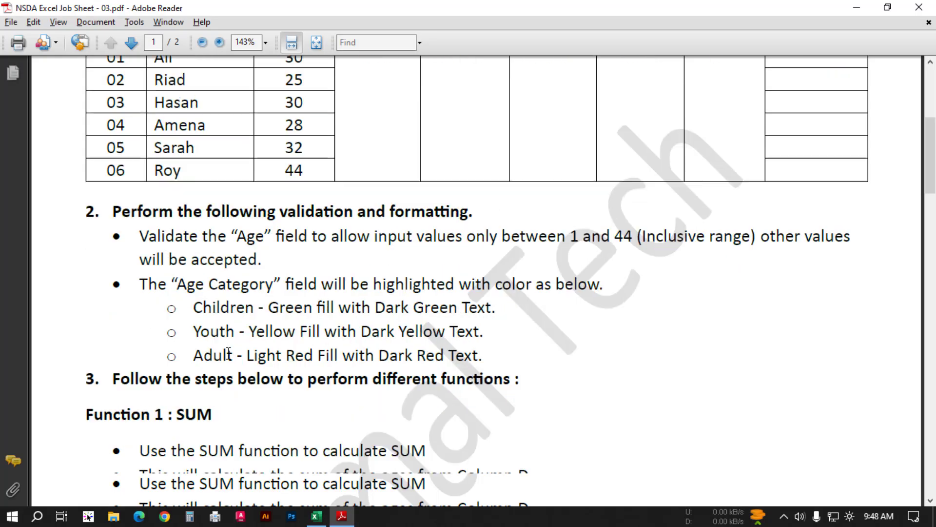
pyautogui.scroll(-3, 229, 352)
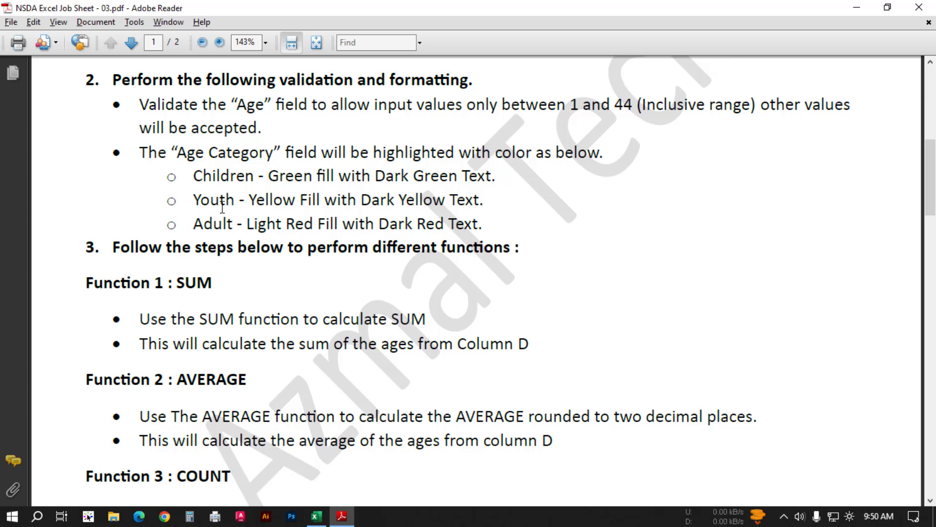
# Step: Switch to Excel and add a Text That Contains rule to J3:J8 formatting "Children" with Green Fill with Dark Green Text
pyautogui.hotkey('alt', 'Tab')
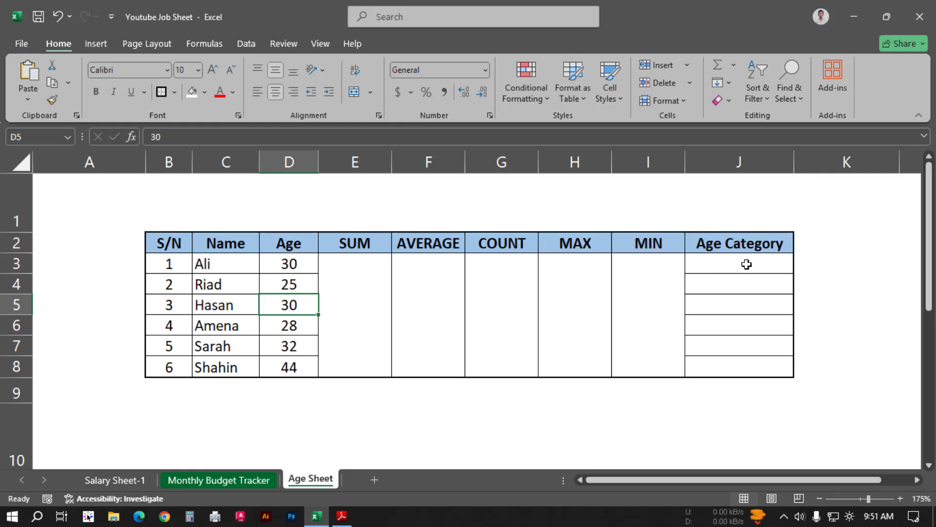
pyautogui.moveTo(734, 265); pyautogui.dragTo(730, 369)
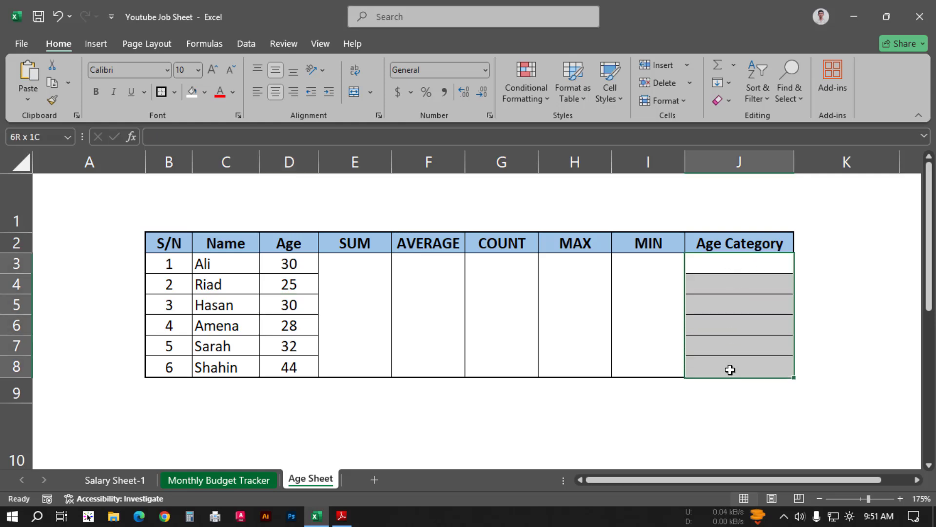
pyautogui.click(531, 94)
pyautogui.moveTo(590, 130)
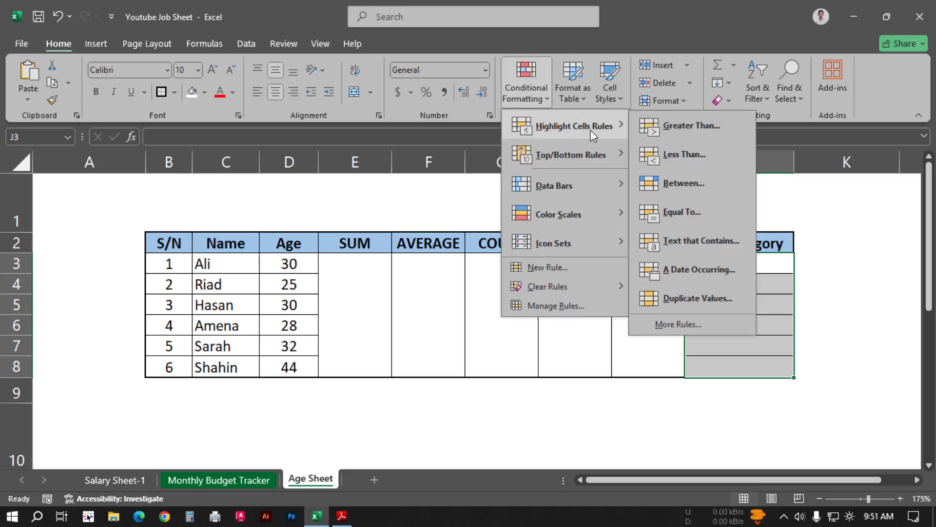
pyautogui.click(698, 242)
pyautogui.moveTo(482, 181); pyautogui.dragTo(513, 207)
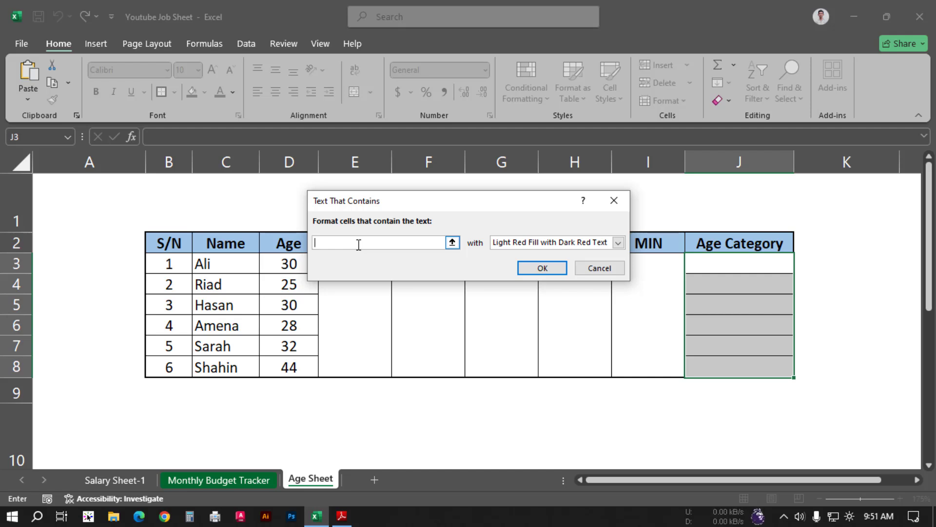
pyautogui.write('Children')
pyautogui.click(618, 243)
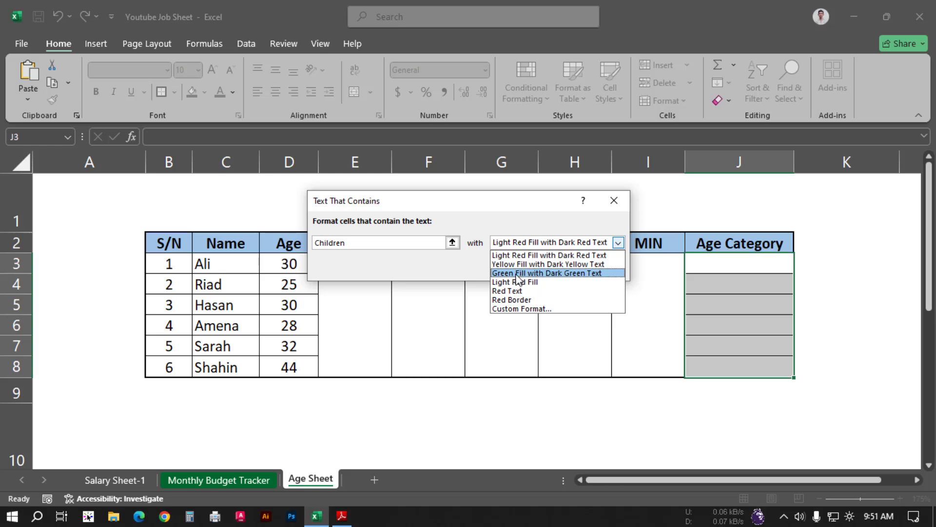
pyautogui.click(579, 273)
pyautogui.click(542, 271)
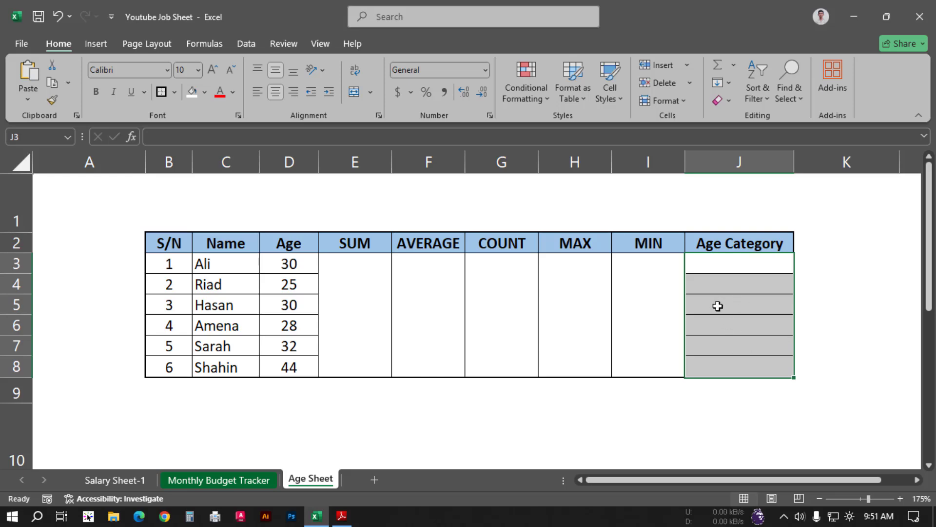
# Step: Add a Text That Contains rule to J3:J8 formatting "Youth" with Yellow Fill with Dark Yellow Text
pyautogui.click(832, 282)
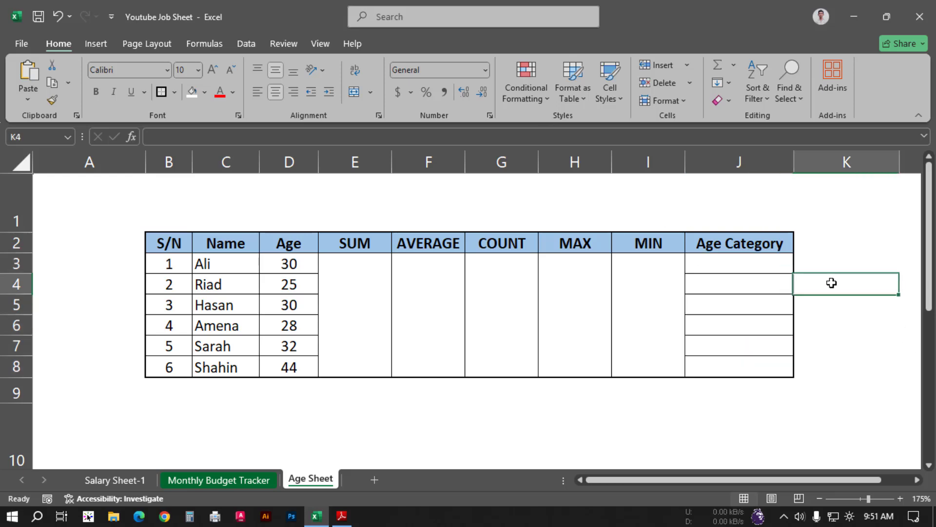
pyautogui.click(748, 262)
pyautogui.moveTo(748, 261); pyautogui.dragTo(735, 364)
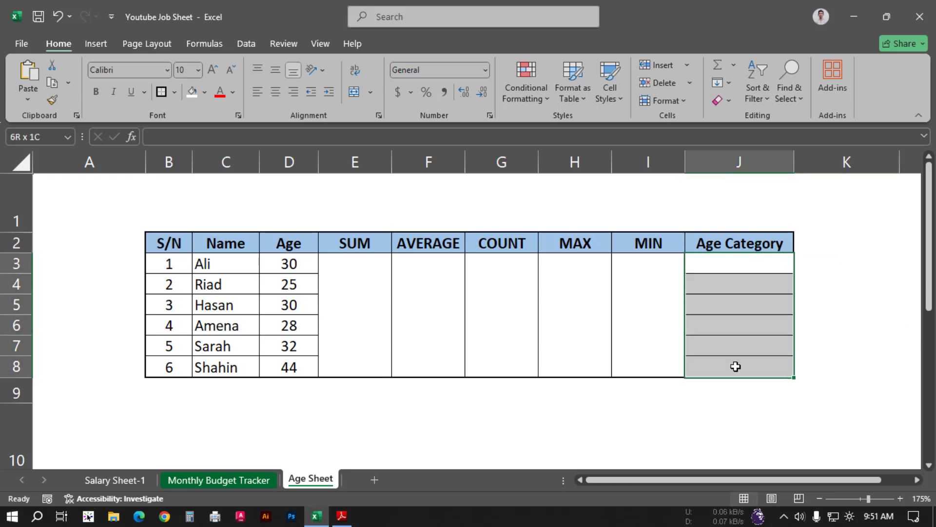
pyautogui.click(527, 92)
pyautogui.moveTo(574, 130)
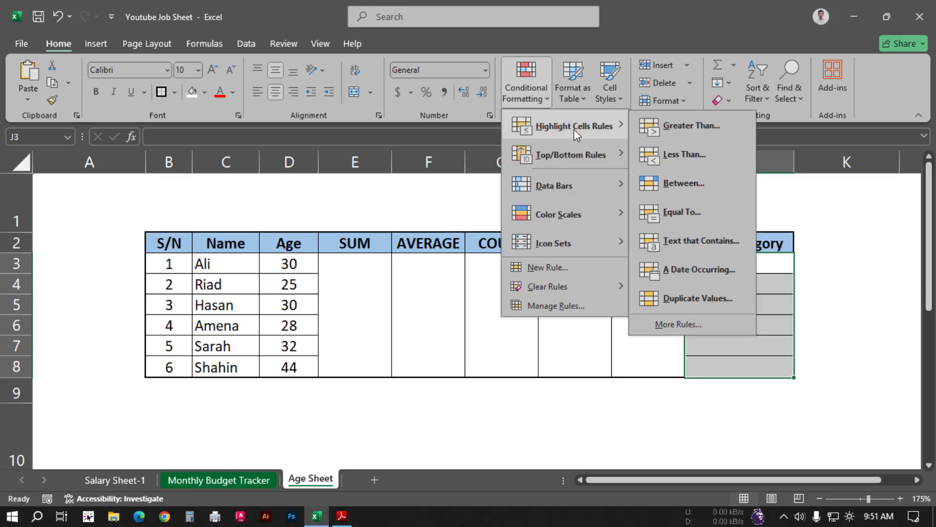
pyautogui.click(672, 244)
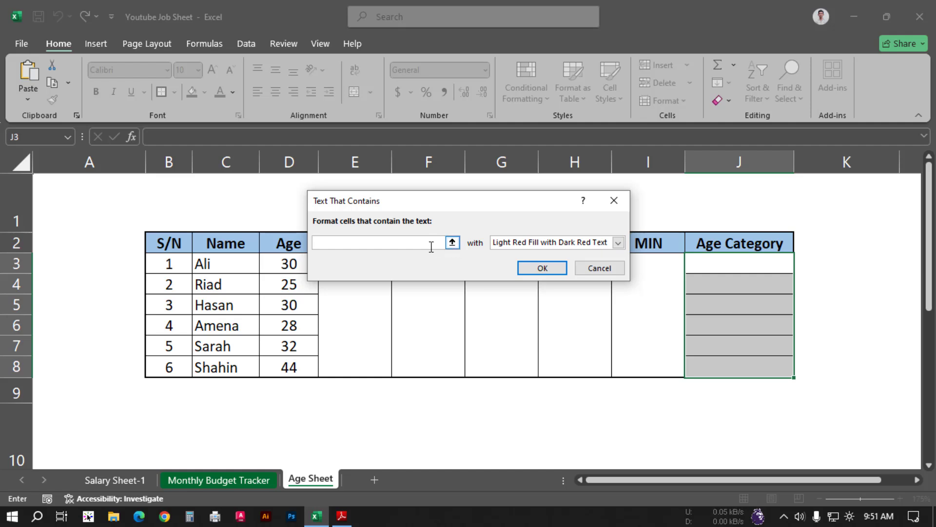
pyautogui.write('Youth')
pyautogui.click(618, 243)
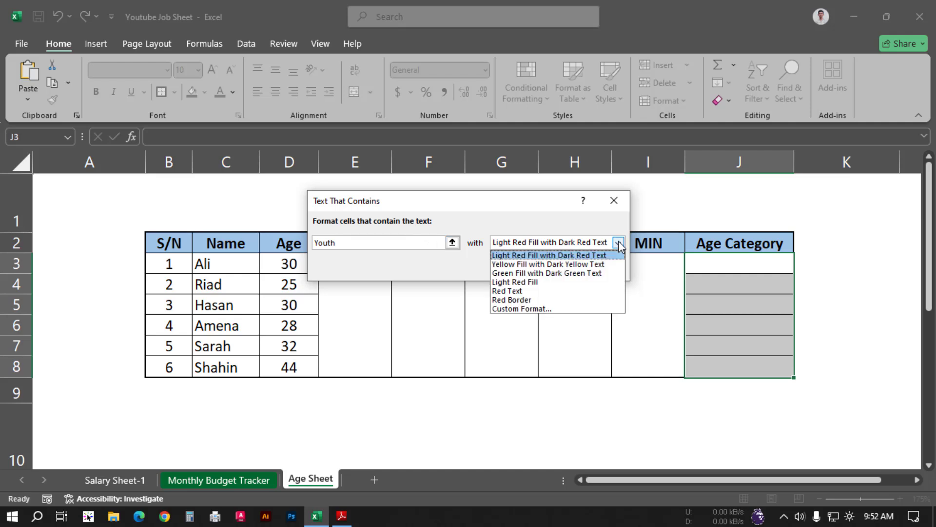
pyautogui.click(540, 266)
pyautogui.click(542, 268)
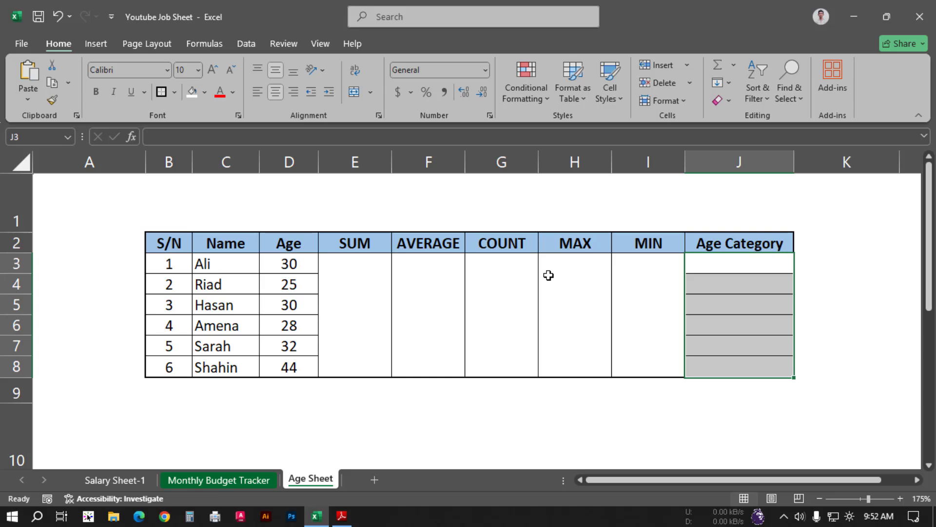
# Step: Add a Text That Contains rule to J3:J8 formatting "Adult" with Light Red Fill with Dark Red Text
pyautogui.click(519, 90)
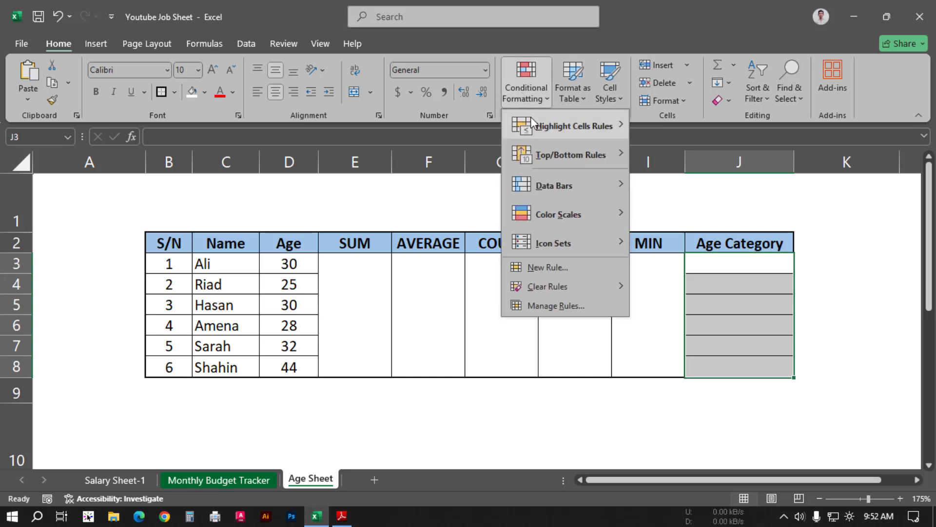
pyautogui.moveTo(543, 124)
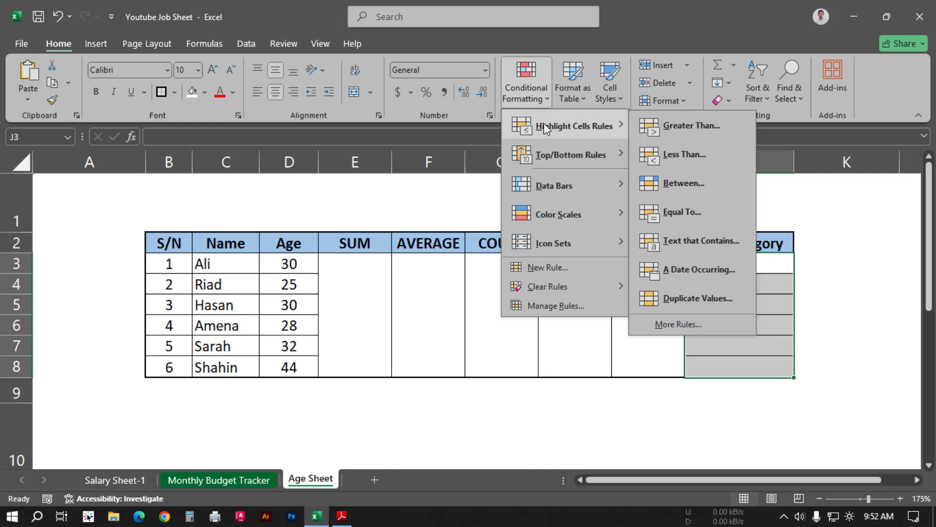
pyautogui.click(692, 243)
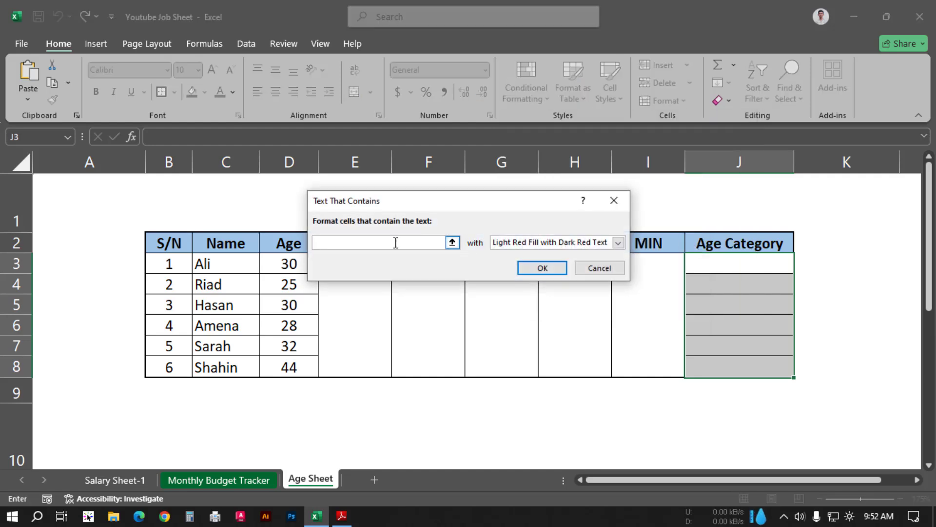
pyautogui.write('Adult')
pyautogui.click(618, 243)
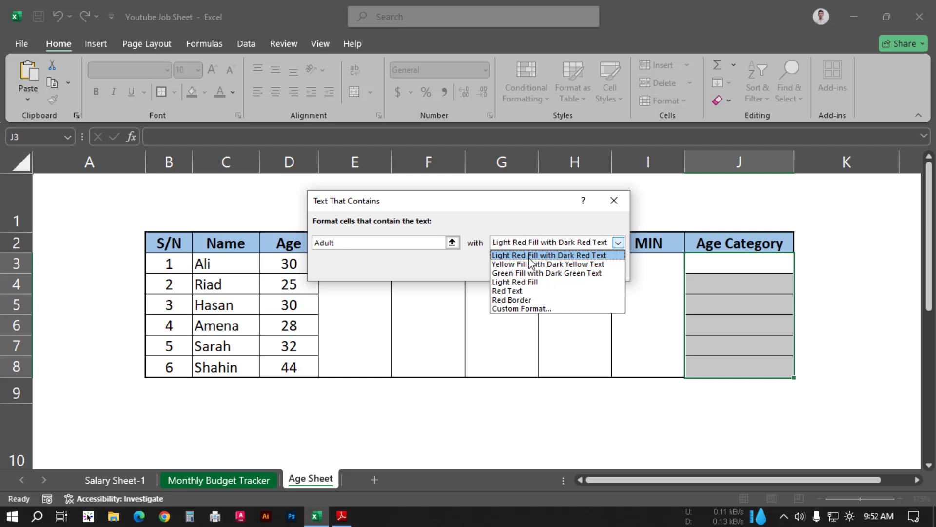
pyautogui.click(574, 256)
pyautogui.click(551, 271)
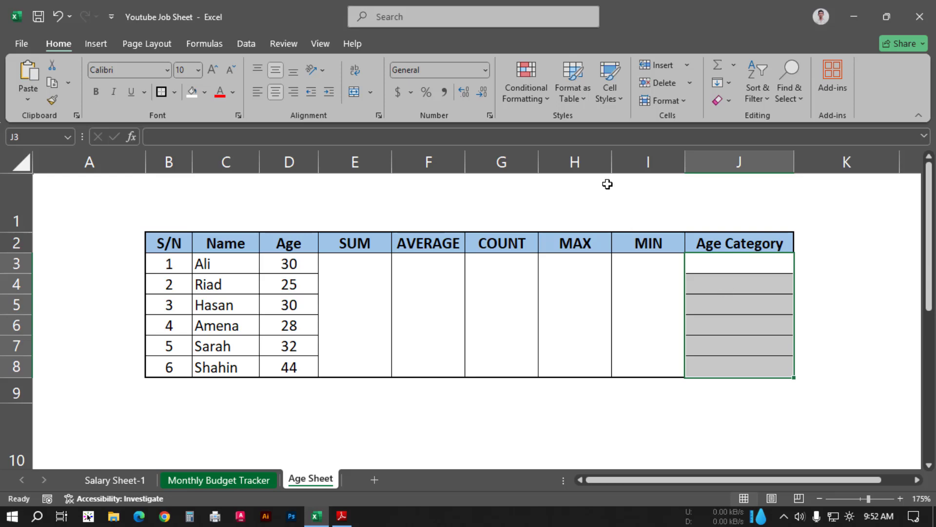
# Step: Review the conditional formatting rules defined for the Age Category cells in the Rules Manager, and close it
pyautogui.click(540, 102)
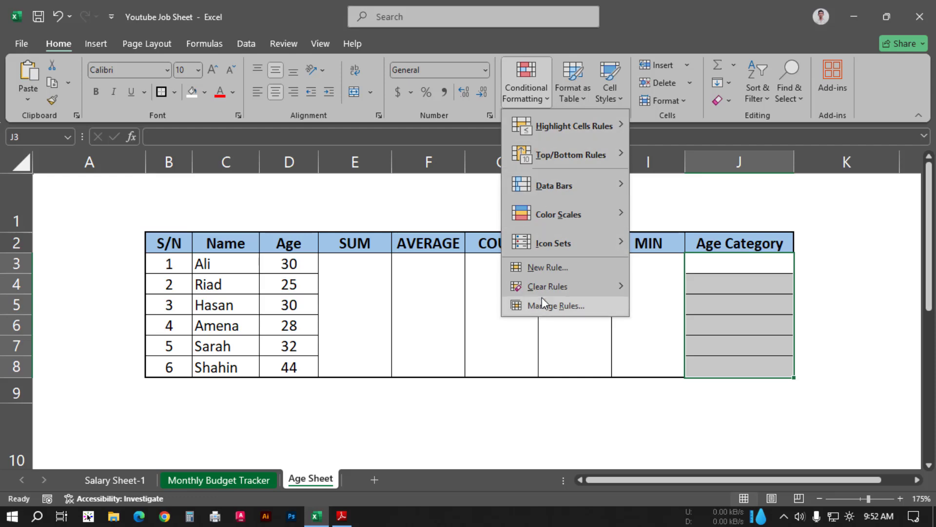
pyautogui.click(561, 308)
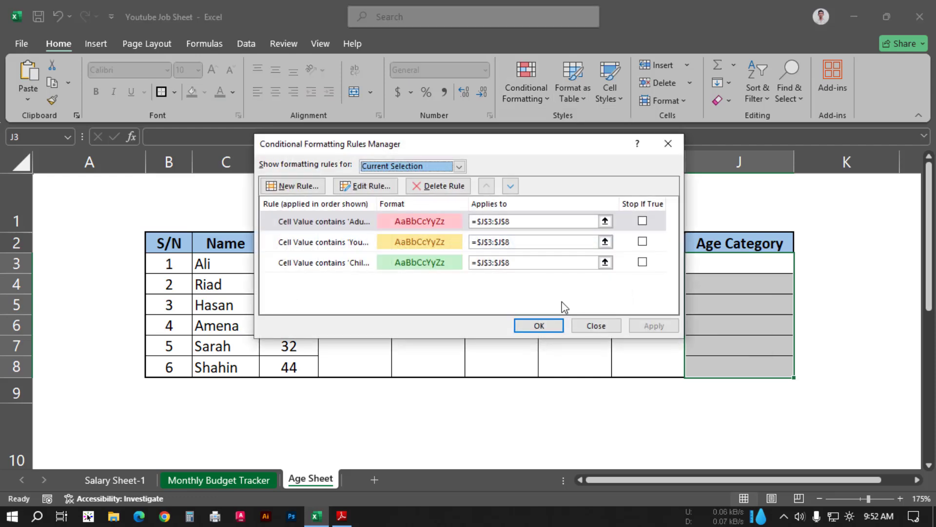
pyautogui.click(355, 222)
pyautogui.click(359, 243)
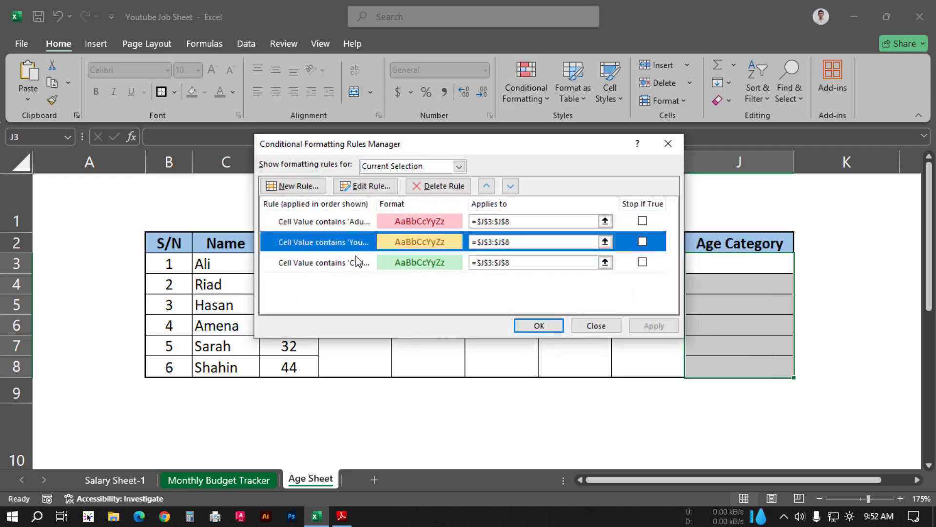
pyautogui.click(356, 266)
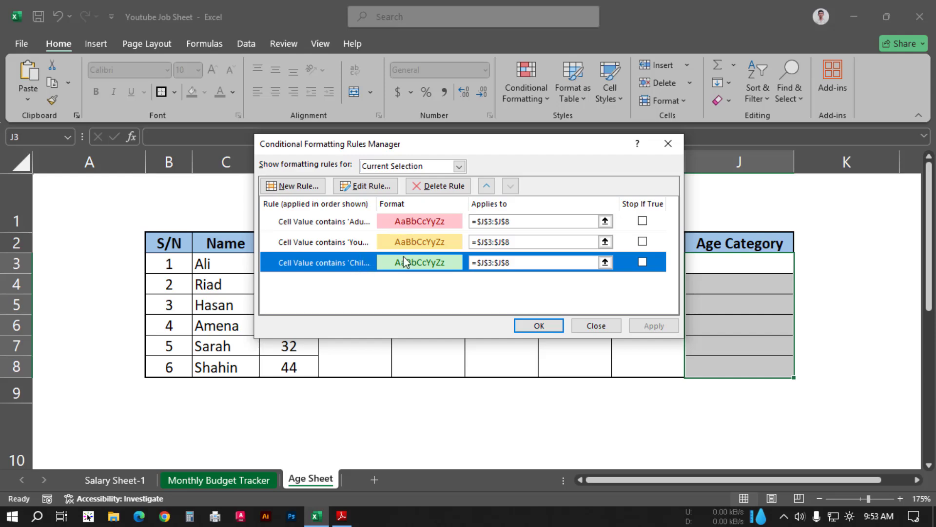
pyautogui.click(668, 144)
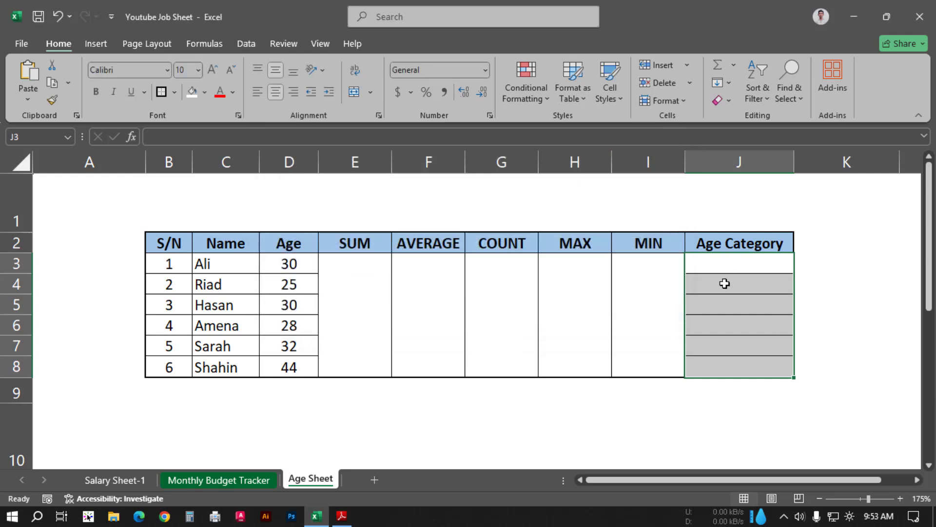
pyautogui.click(527, 98)
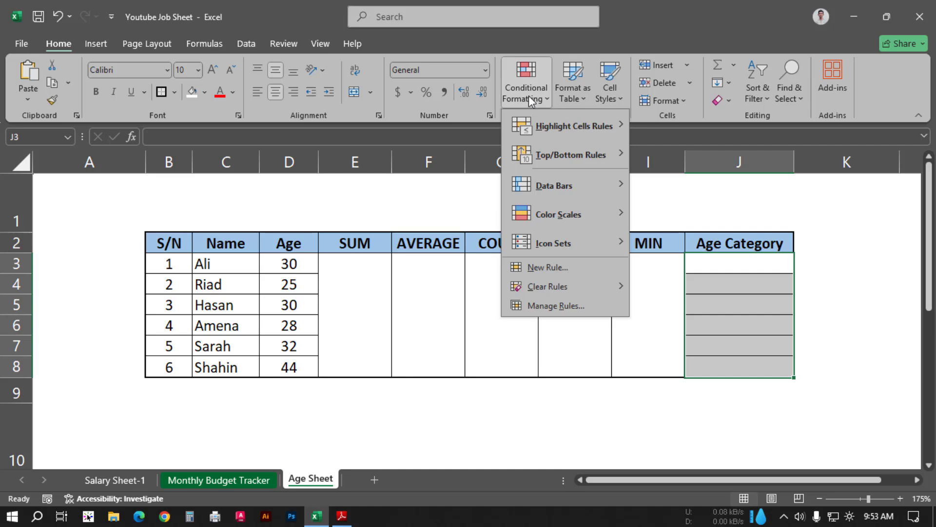
pyautogui.click(745, 253)
pyautogui.moveTo(743, 262); pyautogui.dragTo(737, 360)
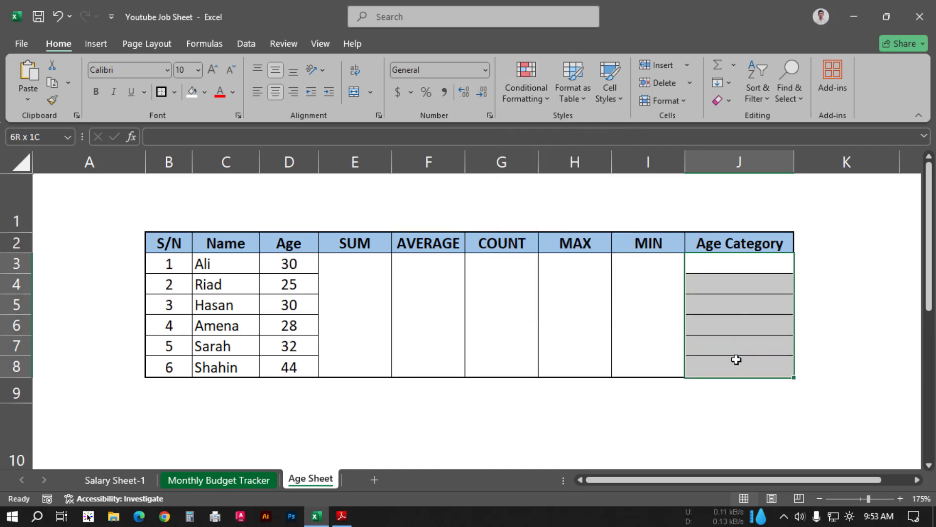
pyautogui.click(531, 99)
pyautogui.moveTo(574, 291)
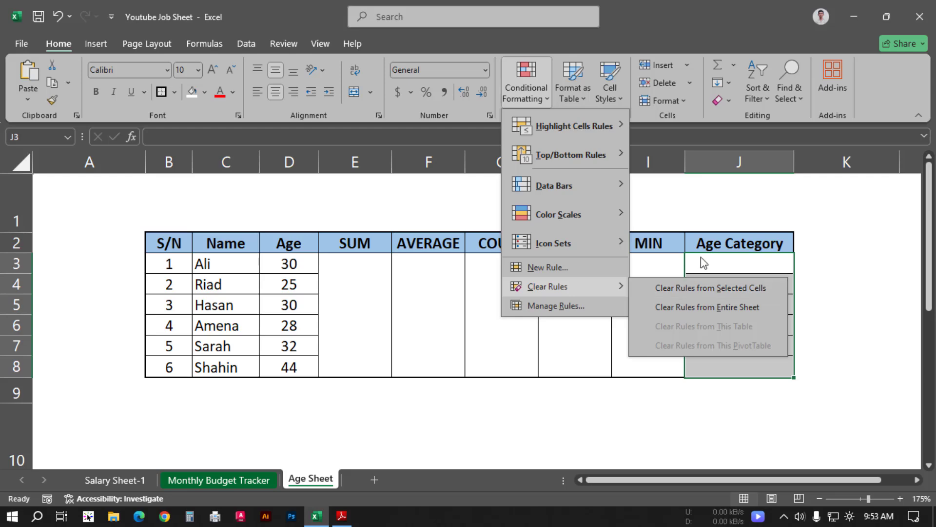
pyautogui.click(883, 240)
pyautogui.click(759, 266)
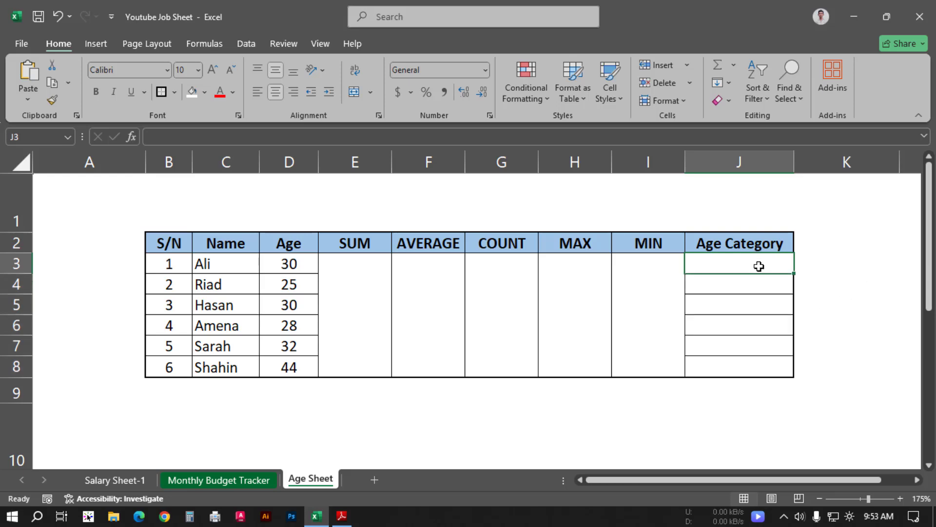
# Step: Switch to Adobe Reader to read the job sheet's instructions for the calculation functions
pyautogui.hotkey('alt', 'Tab')
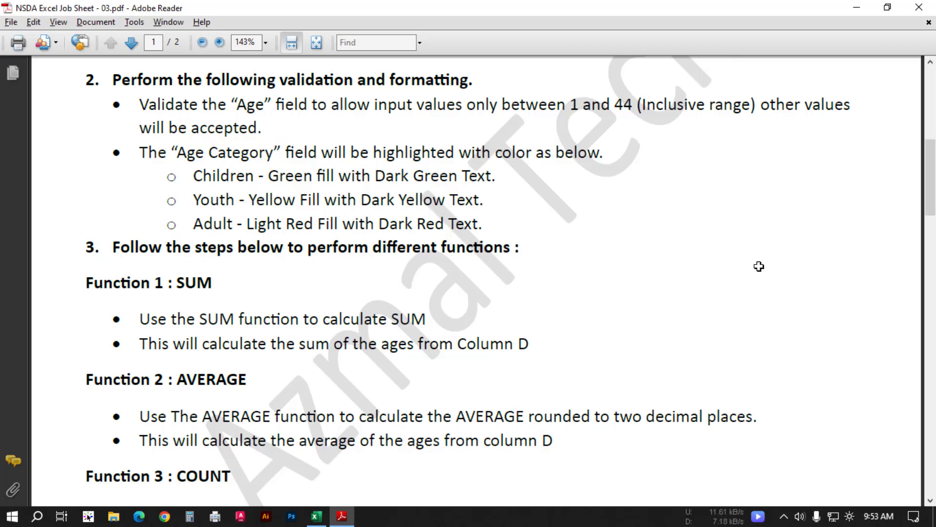
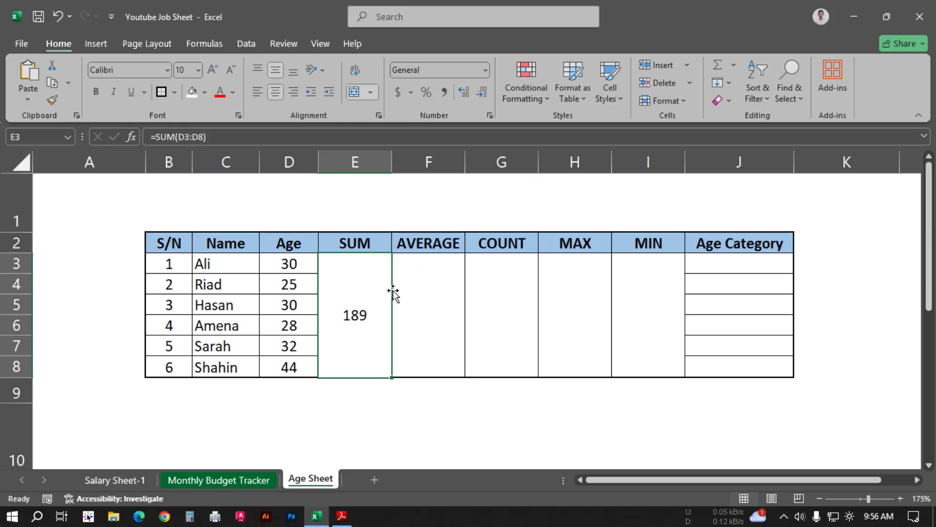
# Step: Switch to Adobe Reader to read the job sheet's AVERAGE function instructions, and return to Excel
pyautogui.hotkey('alt', 'Tab')
pyautogui.scroll(-2, 184, 312)
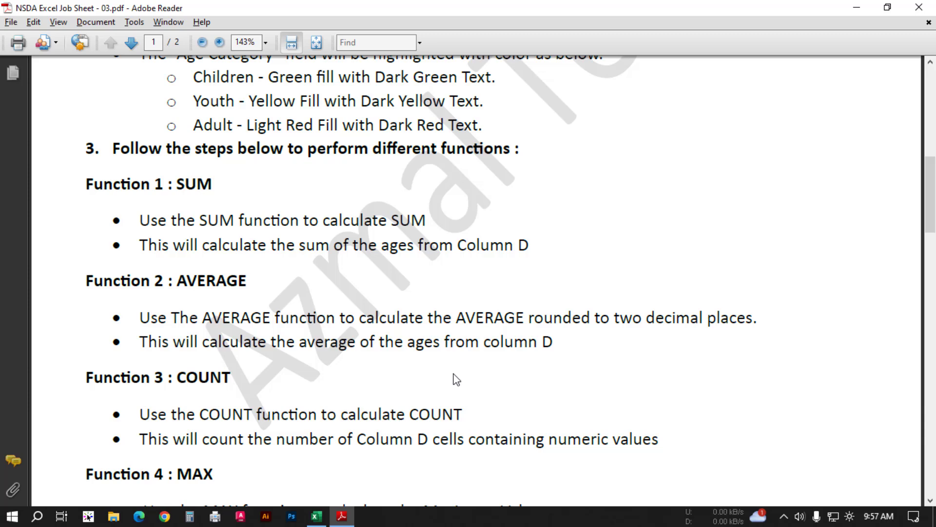
pyautogui.hotkey('alt', 'Tab')
# Step: Enter =AVERAGE(D3:D8) in the merged AVERAGE cell F3 and centre it horizontally
pyautogui.click(444, 311)
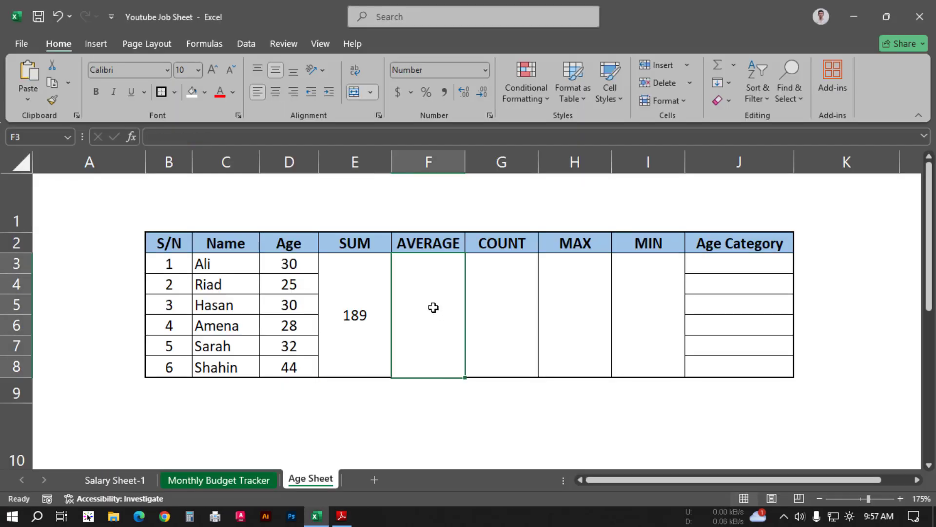
pyautogui.write('=')
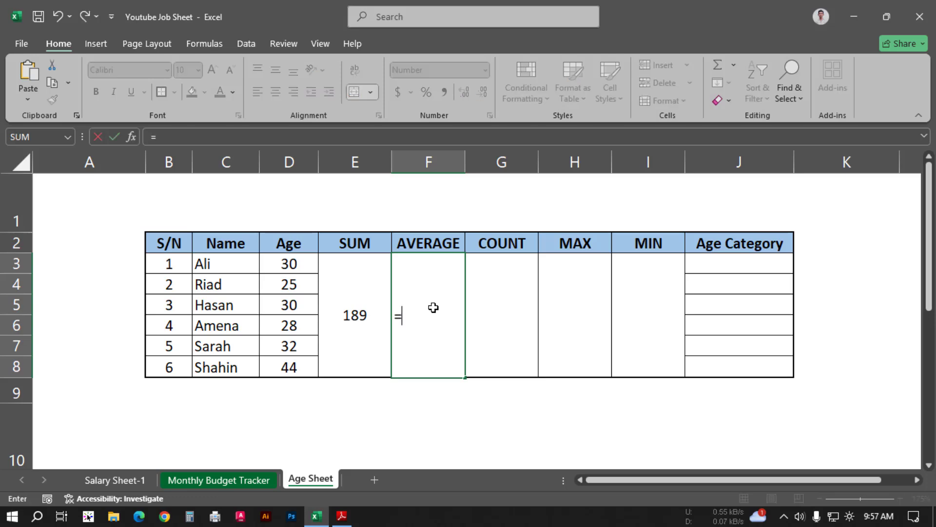
pyautogui.write('average')
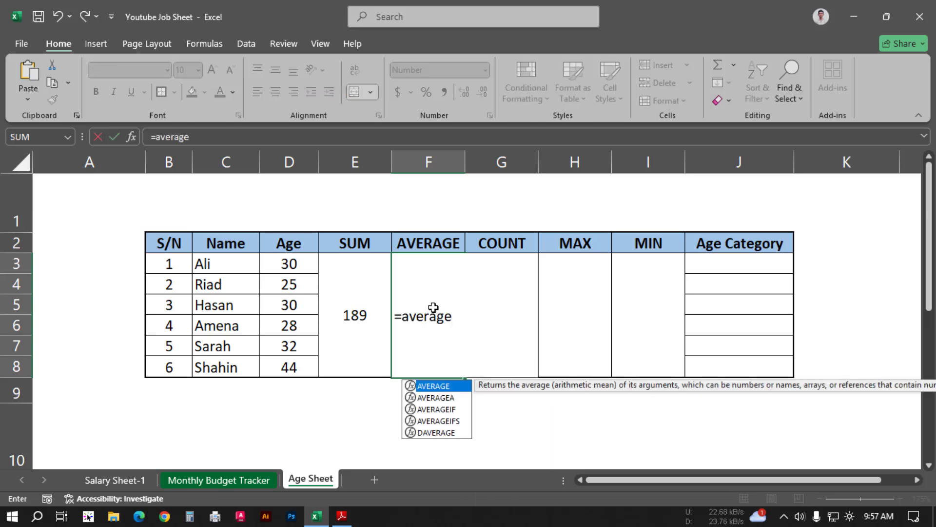
pyautogui.press('Tab')
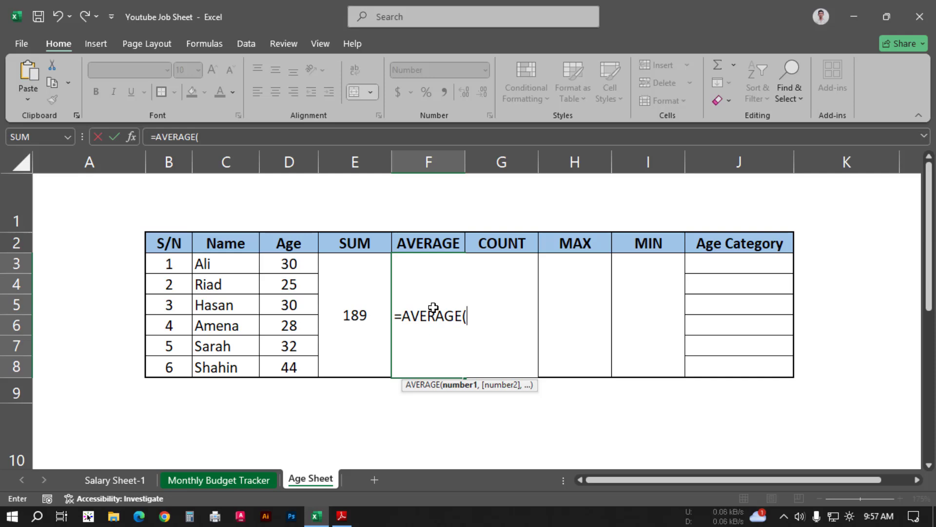
pyautogui.moveTo(298, 266); pyautogui.dragTo(296, 360)
pyautogui.write(')')
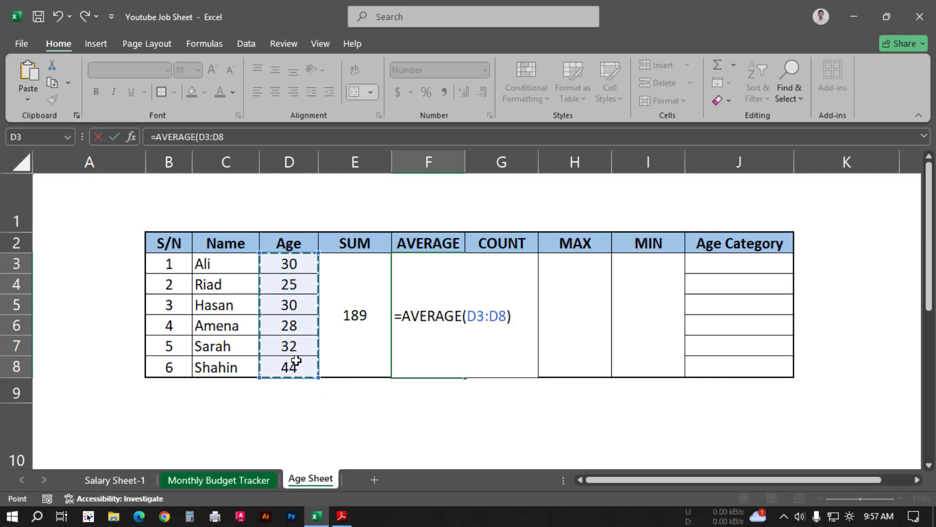
pyautogui.press('Return')
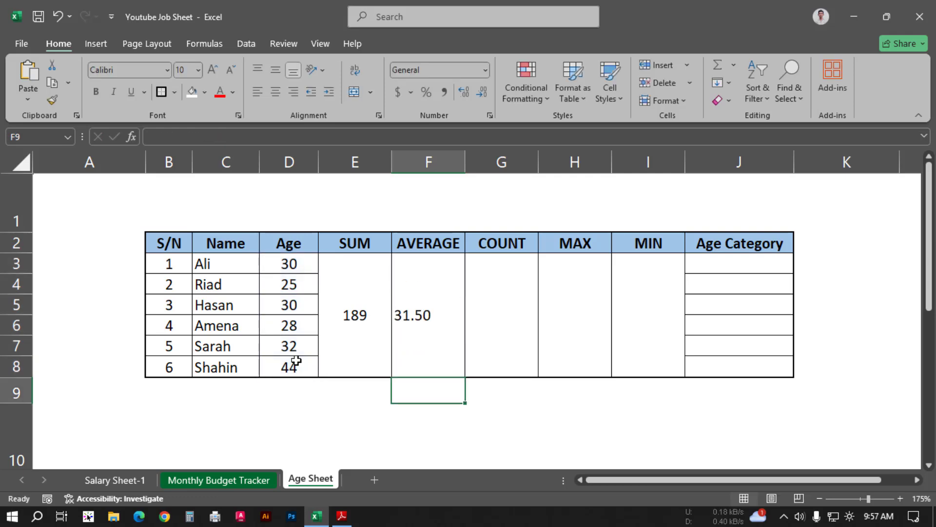
pyautogui.click(412, 330)
pyautogui.click(274, 97)
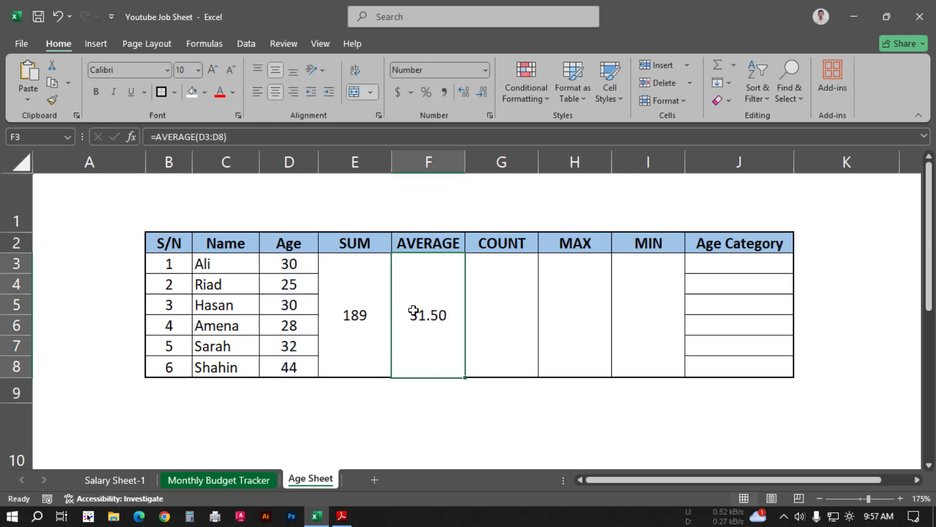
# Step: Try fewer and more decimal places on the average in F3, ending at two decimals
pyautogui.click(482, 91)
pyautogui.click(482, 91)
pyautogui.click(463, 92)
pyautogui.click(461, 92)
pyautogui.click(483, 92)
pyautogui.click(463, 92)
# Step: Switch to Adobe Reader to read the COUNT function instructions, and return to the Excel workbook
pyautogui.hotkey('alt', 'Tab')
pyautogui.scroll(-2, 325, 318)
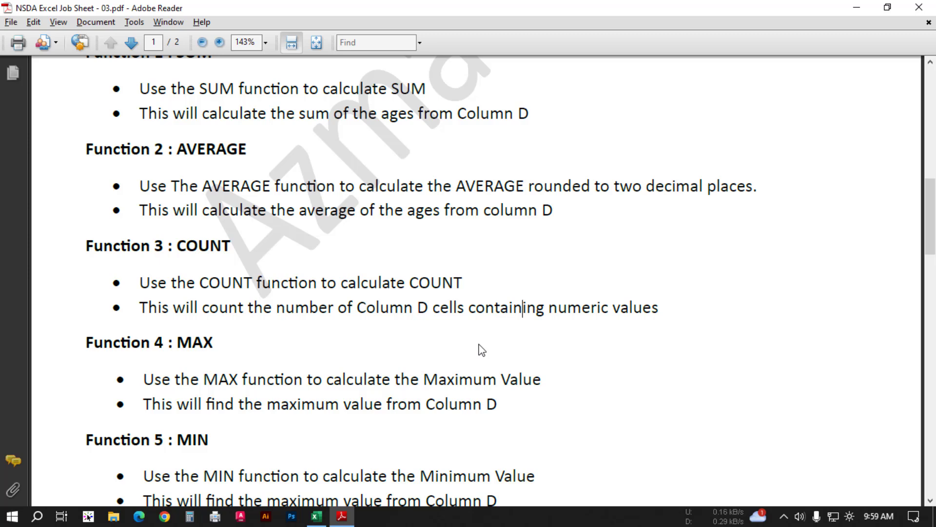
pyautogui.hotkey('alt', 'Tab')
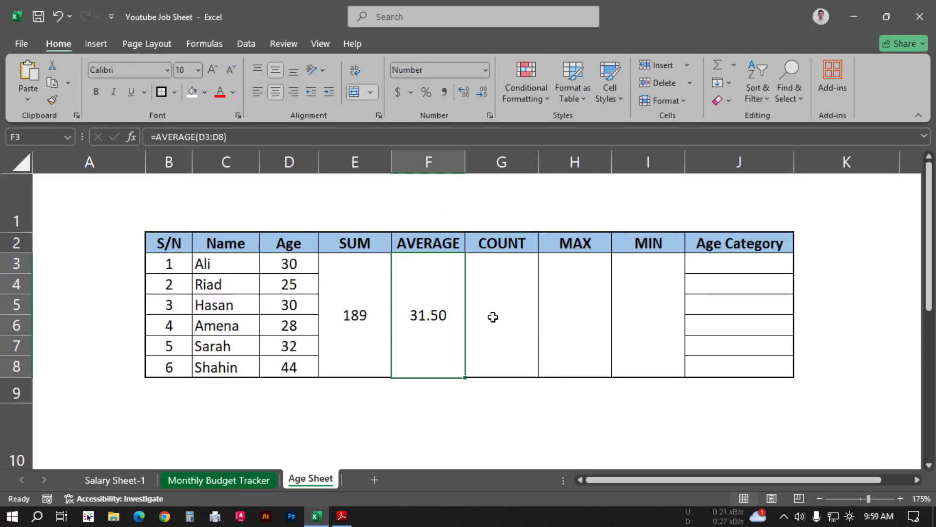
# Step: Enter =COUNT(D3:D8) in the merged COUNT cell G3 and centre it horizontally
pyautogui.click(493, 316)
pyautogui.write('=')
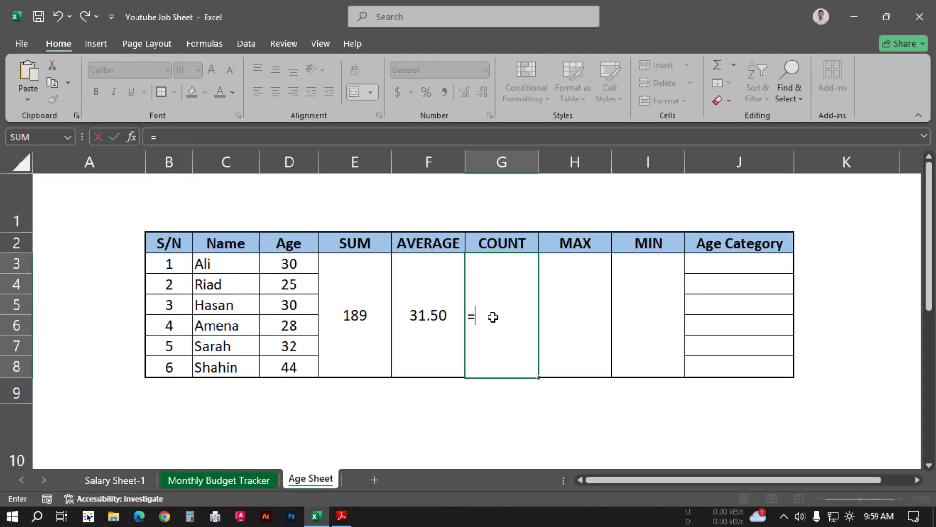
pyautogui.write('count')
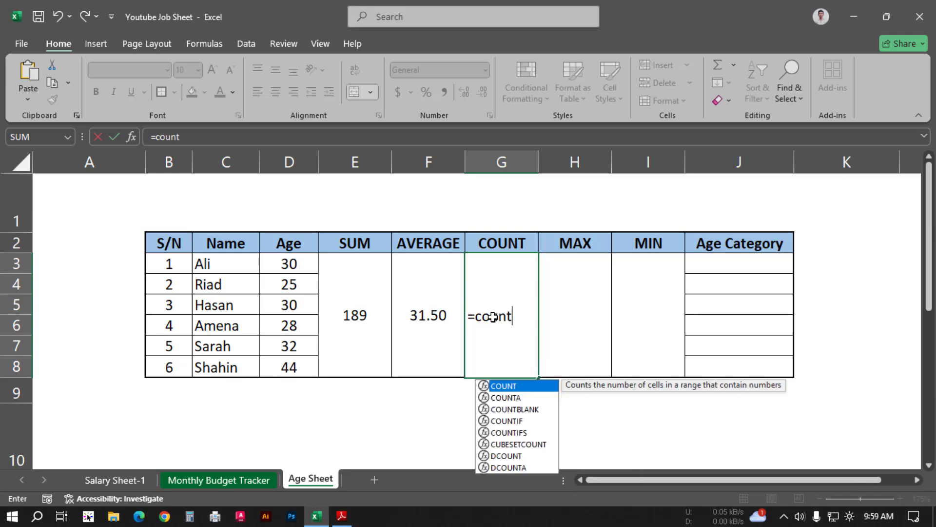
pyautogui.press('Tab')
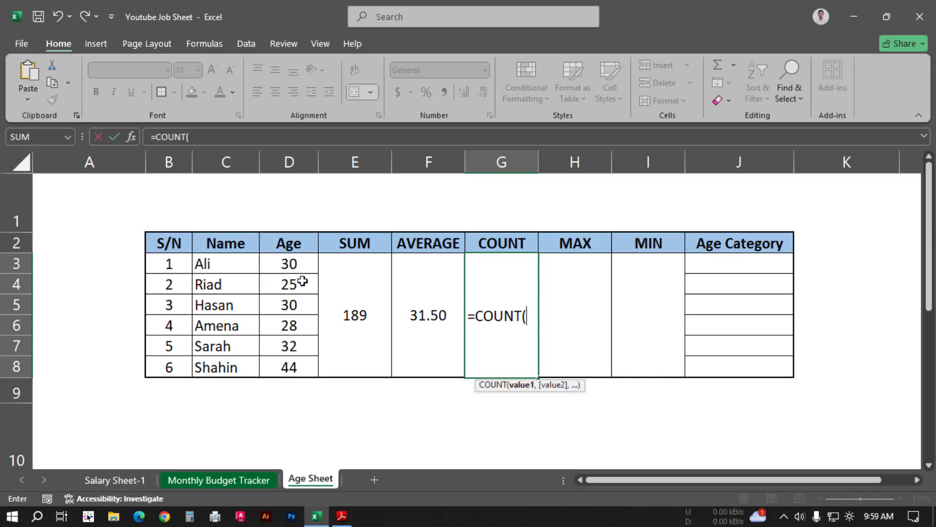
pyautogui.moveTo(291, 261); pyautogui.dragTo(289, 364)
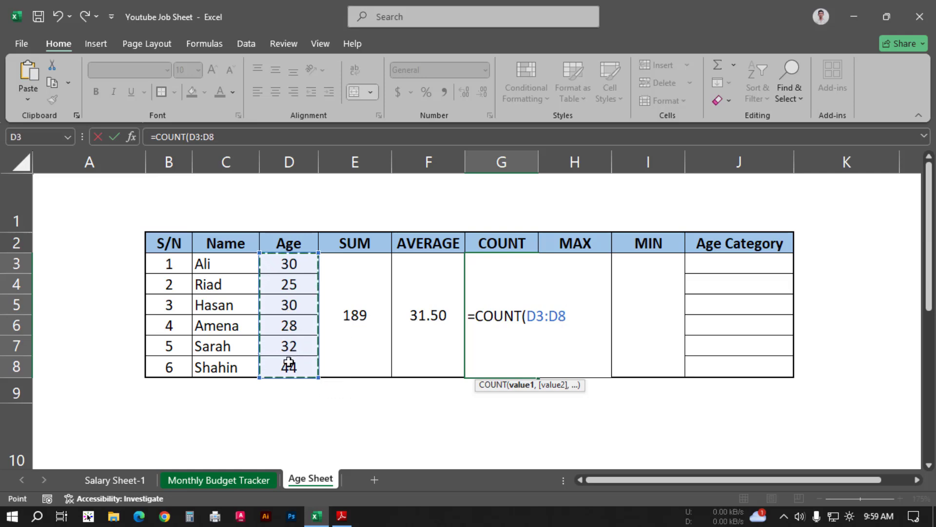
pyautogui.write(')')
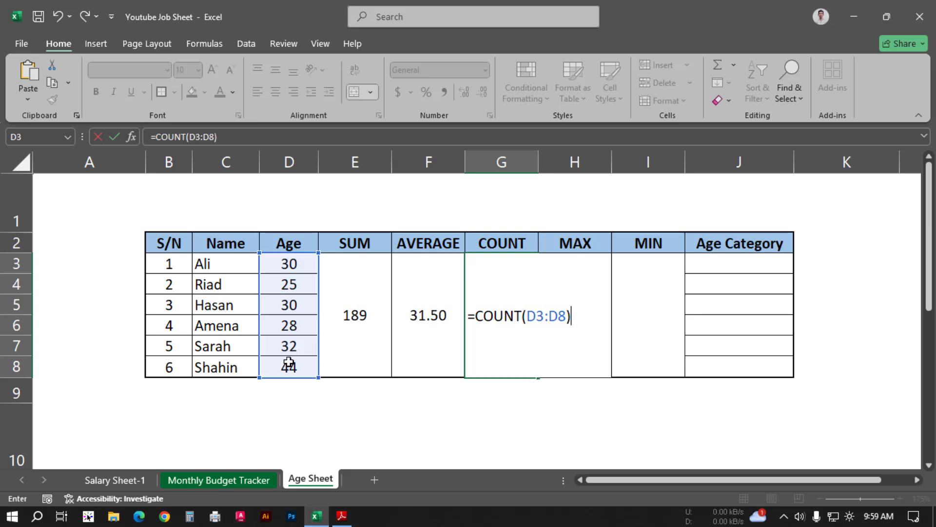
pyautogui.press('Return')
pyautogui.press('Up')
pyautogui.click(274, 93)
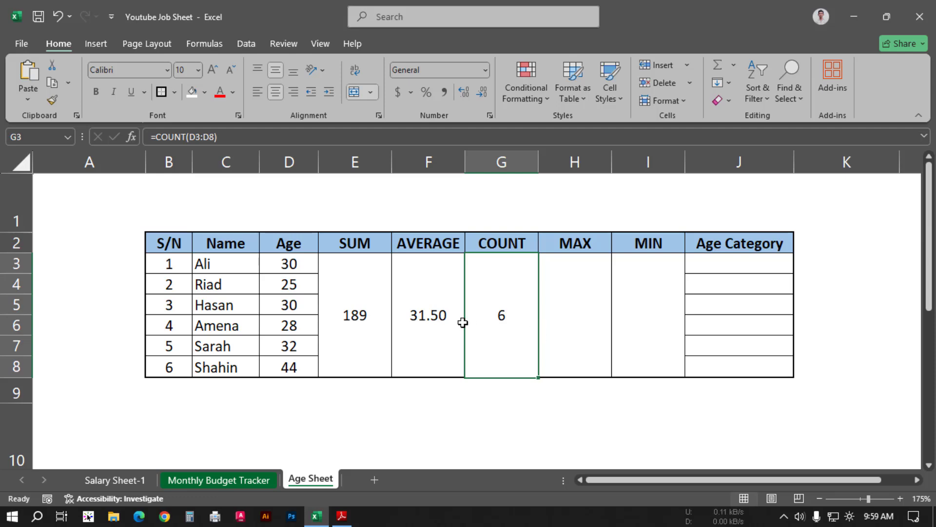
# Step: Go through the ages in D3 to D8 one by one to check them against the count
pyautogui.click(297, 268)
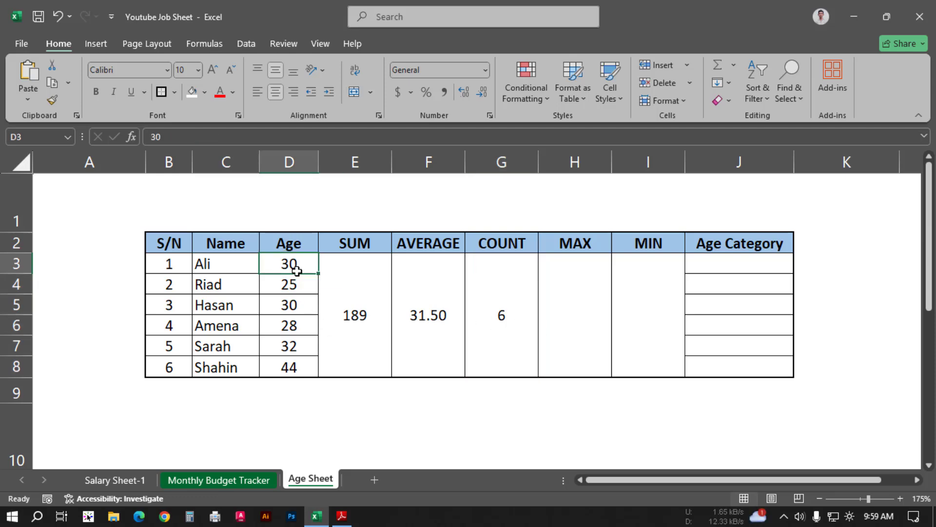
pyautogui.click(295, 286)
pyautogui.click(295, 307)
pyautogui.click(295, 326)
pyautogui.click(295, 347)
pyautogui.click(294, 369)
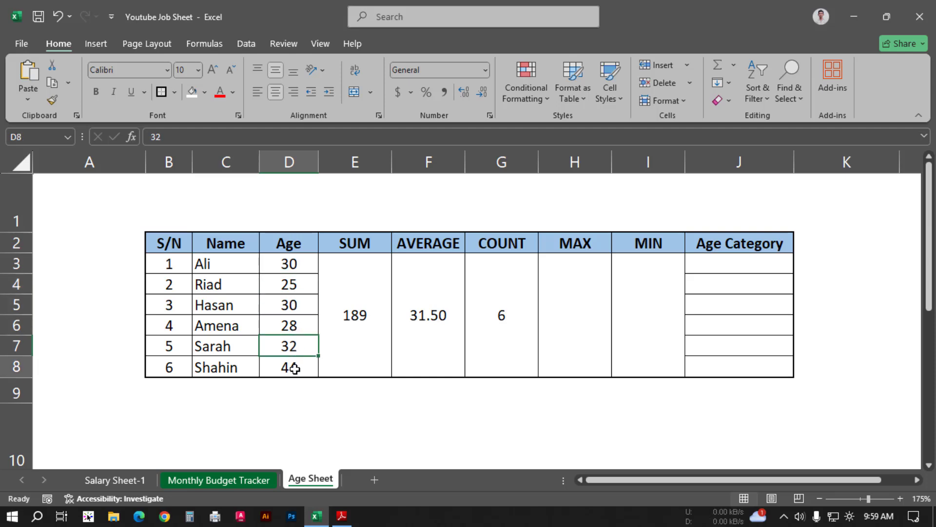
# Step: Clear the age in D5 to test the COUNT formula, undo the deletion and select the COUNT cell
pyautogui.click(298, 309)
pyautogui.press('Delete')
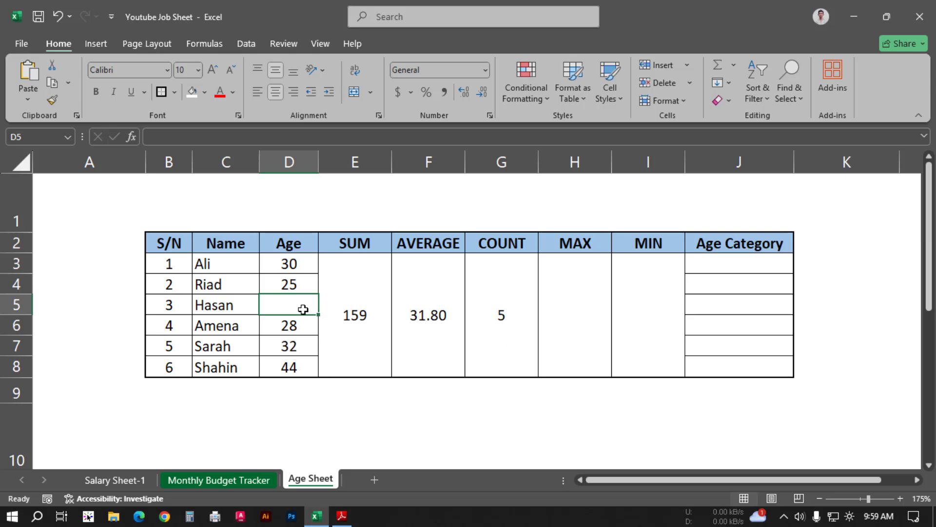
pyautogui.hotkey('ctrl', 'z')
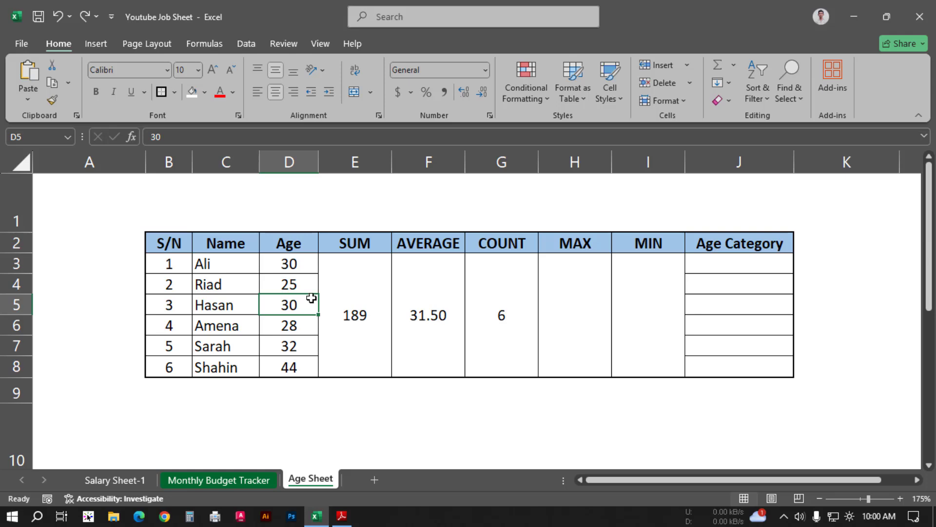
pyautogui.click(485, 310)
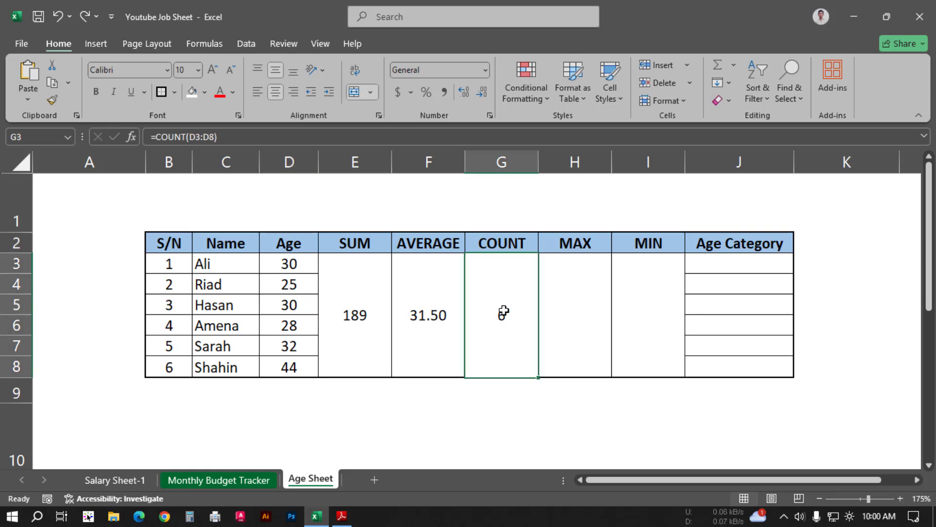
# Step: Switch to Adobe Reader to read the MAX function instructions, and return to Excel
pyautogui.hotkey('alt', 'Tab')
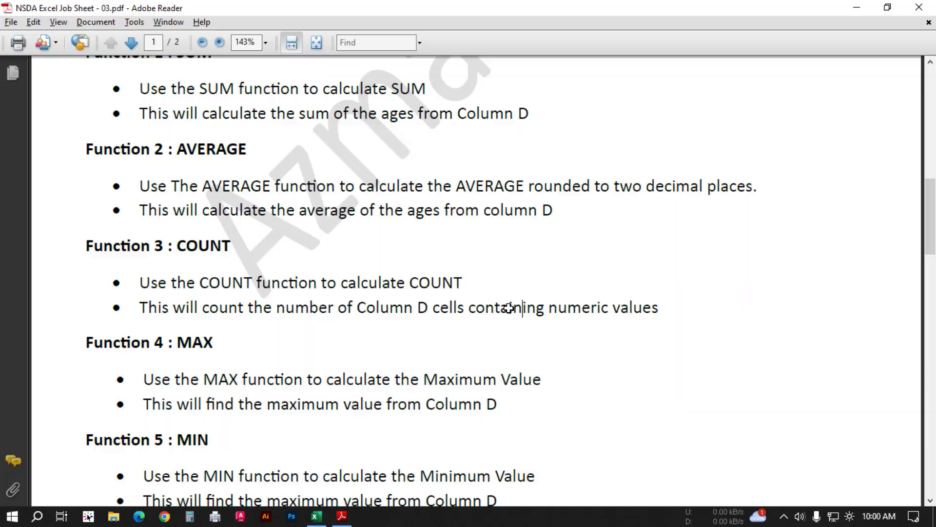
pyautogui.scroll(-1, 242, 314)
pyautogui.scroll(-2, 242, 313)
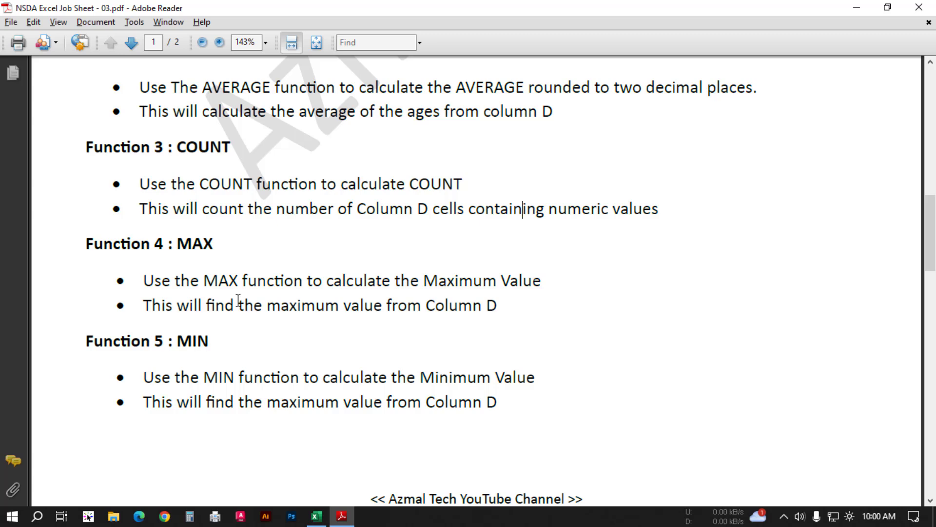
pyautogui.hotkey('alt', 'Tab')
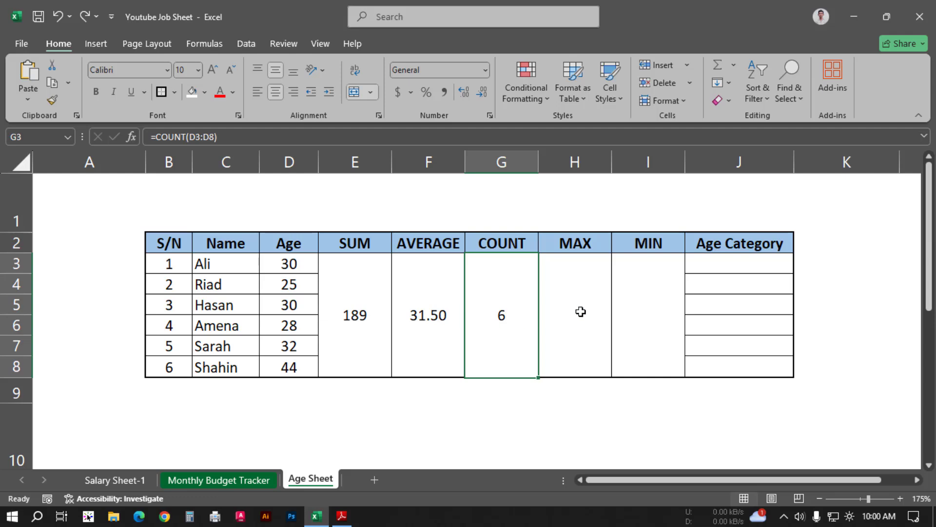
# Step: Enter =MAX(D3:D8) in the merged MAX cell H3 and centre it horizontally
pyautogui.click(581, 311)
pyautogui.write('=max')
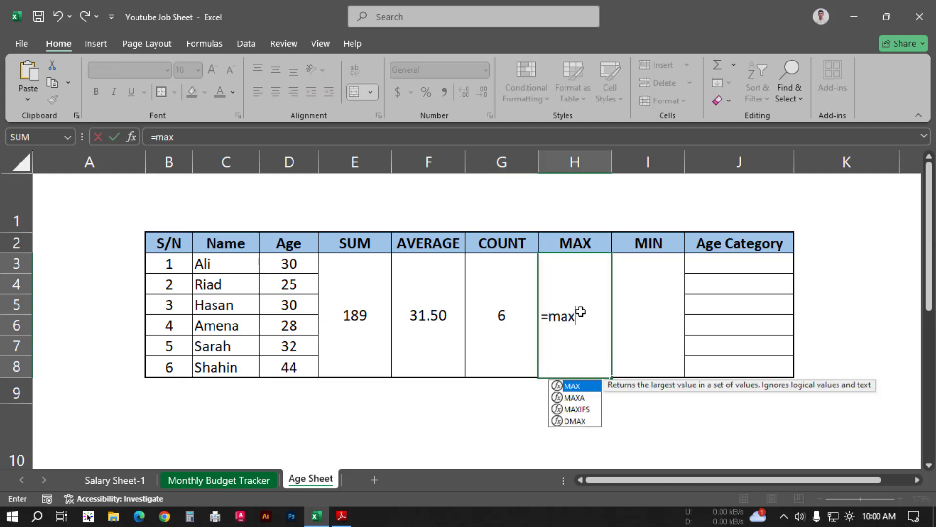
pyautogui.press('Tab')
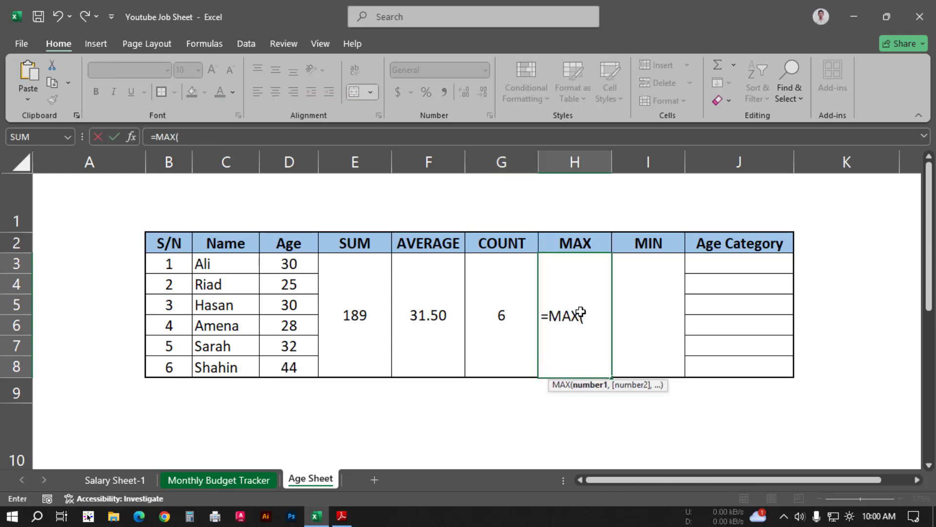
pyautogui.moveTo(289, 263); pyautogui.dragTo(292, 363)
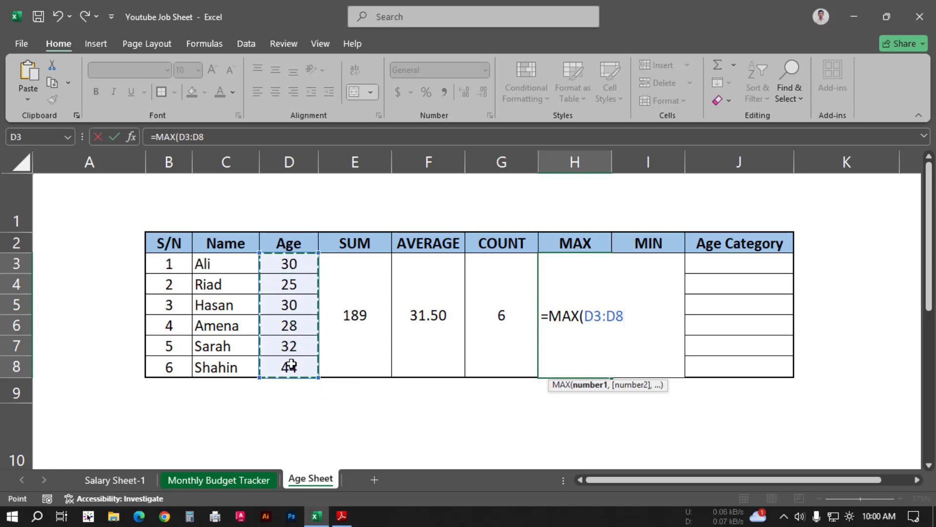
pyautogui.write(')')
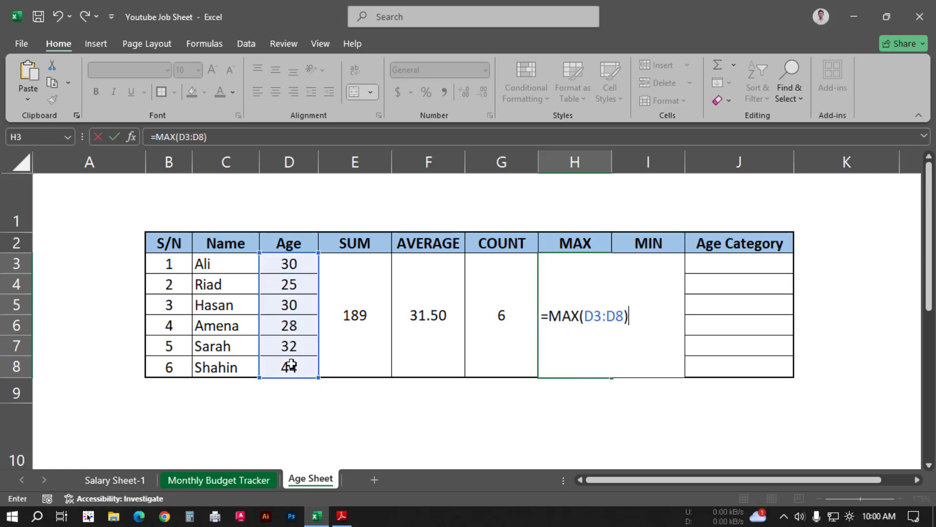
pyautogui.press('Return')
pyautogui.click(583, 327)
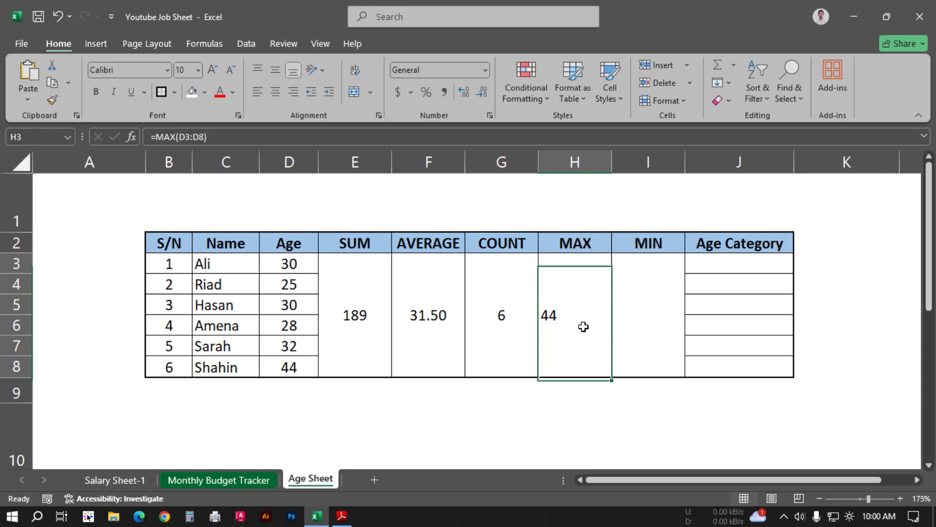
pyautogui.click(277, 93)
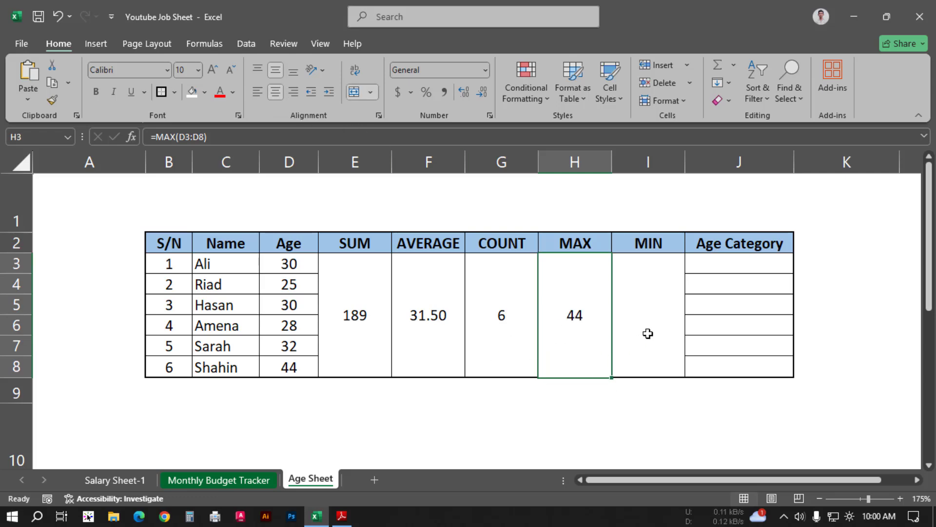
# Step: Switch to Adobe Reader to read the MIN function instructions, and return to Excel
pyautogui.hotkey('alt', 'Tab')
pyautogui.scroll(-3, 171, 320)
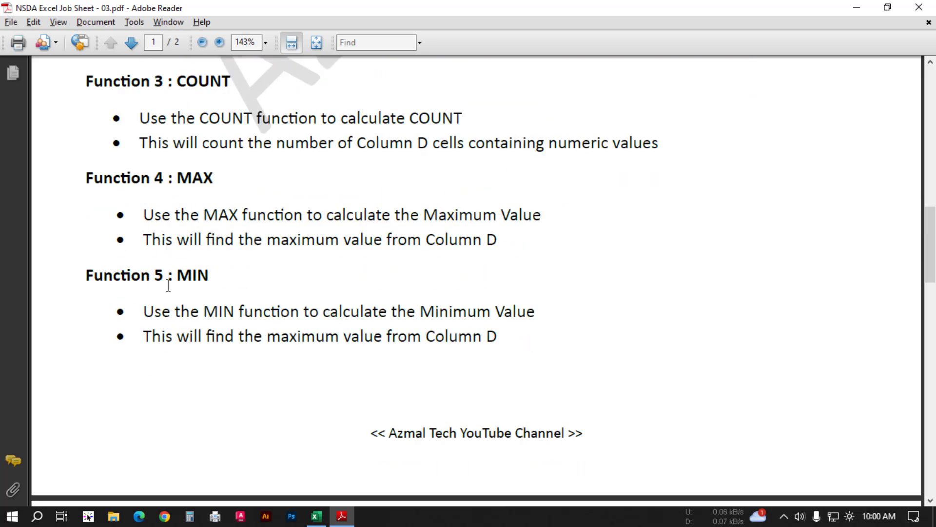
pyautogui.scroll(-2, 168, 297)
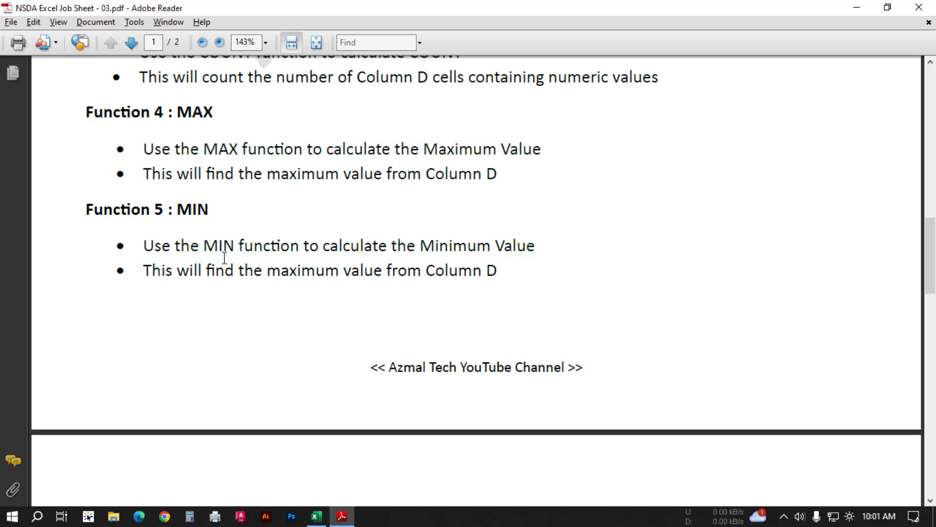
pyautogui.hotkey('alt', 'Tab')
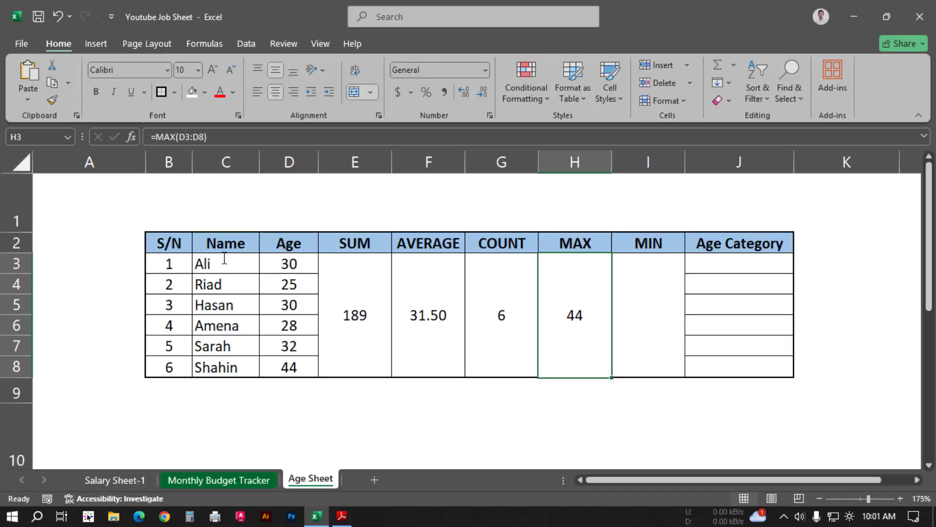
# Step: Enter =MIN(D3:D8) in the merged MIN cell I3 and centre it horizontally
pyautogui.click(650, 303)
pyautogui.write('=min(')
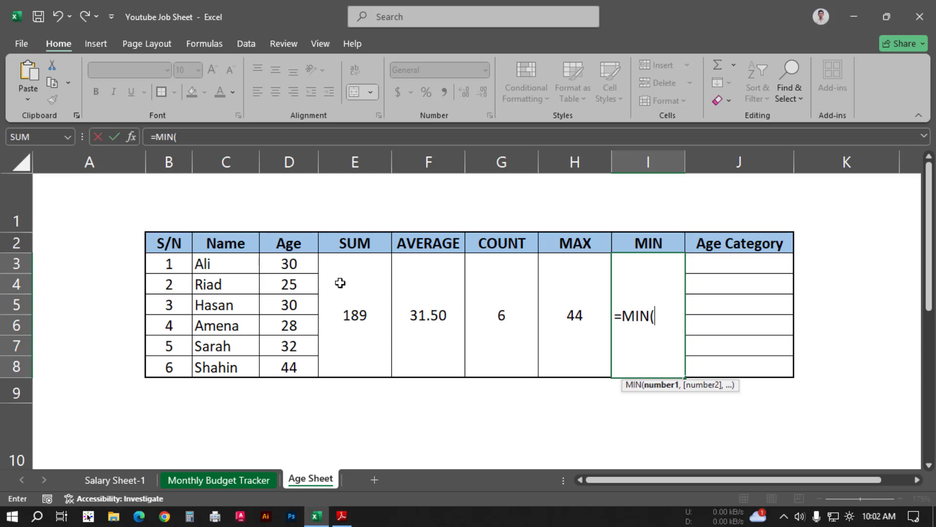
pyautogui.moveTo(287, 262); pyautogui.dragTo(303, 359)
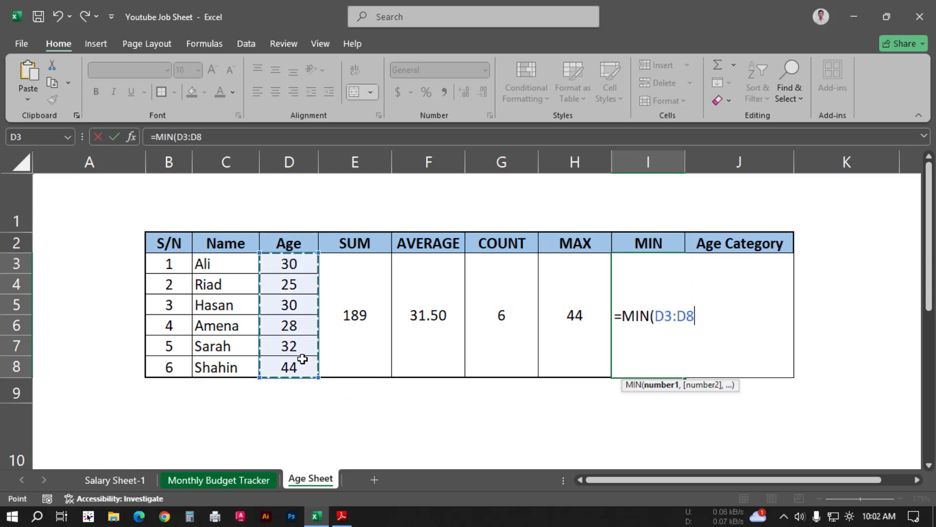
pyautogui.write(')')
pyautogui.press('Return')
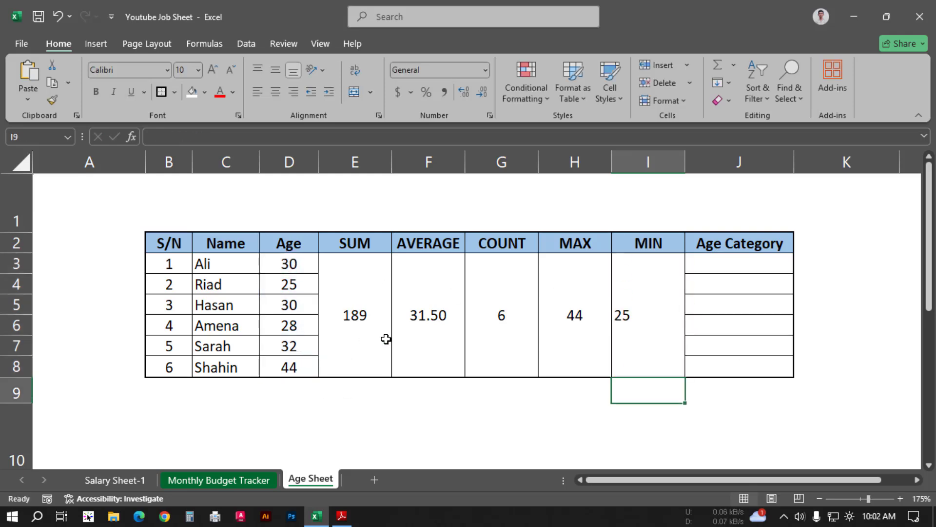
pyautogui.click(639, 320)
pyautogui.click(277, 90)
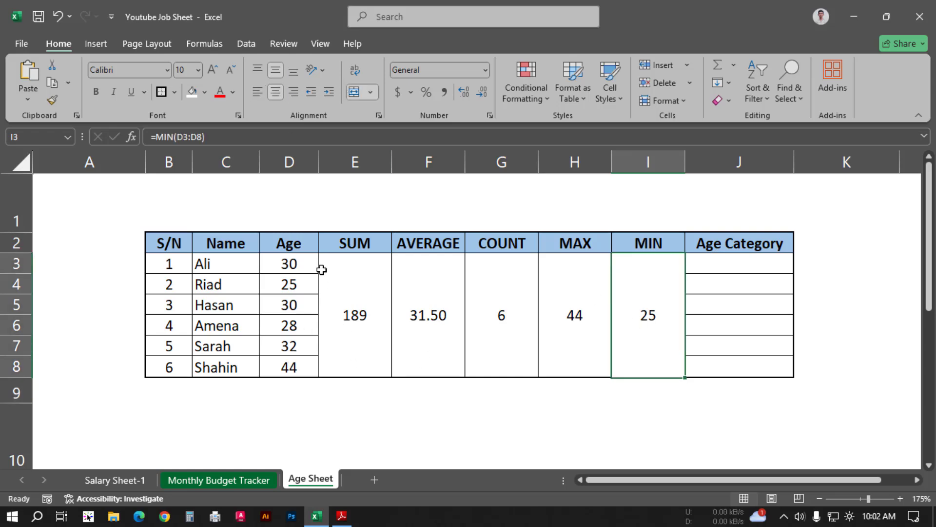
# Step: Set the age in D7 to 7 to test the MIN formula, and undo the change
pyautogui.click(299, 348)
pyautogui.write('7')
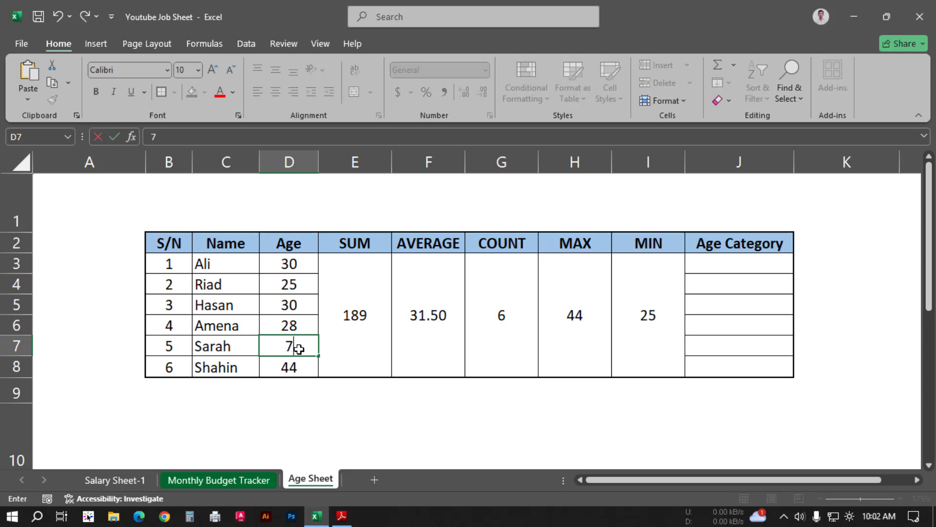
pyautogui.press('Return')
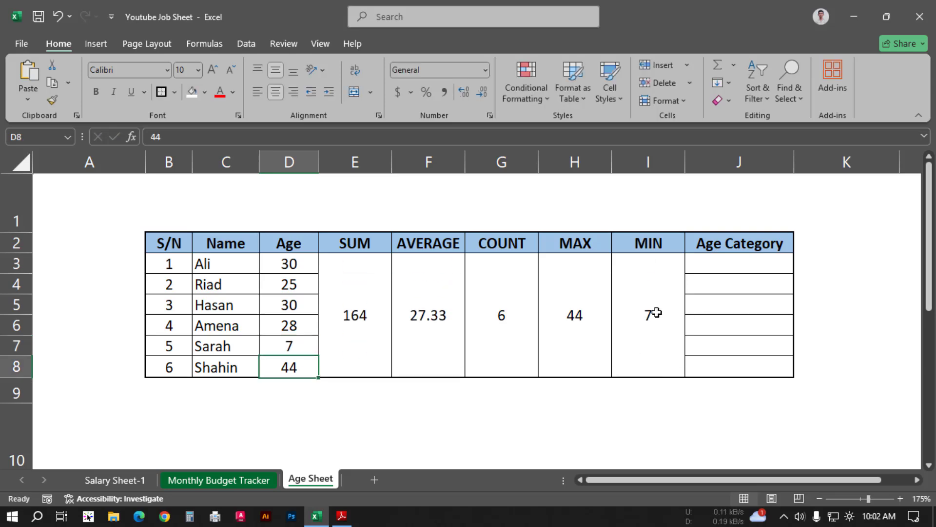
pyautogui.hotkey('ctrl', 'z')
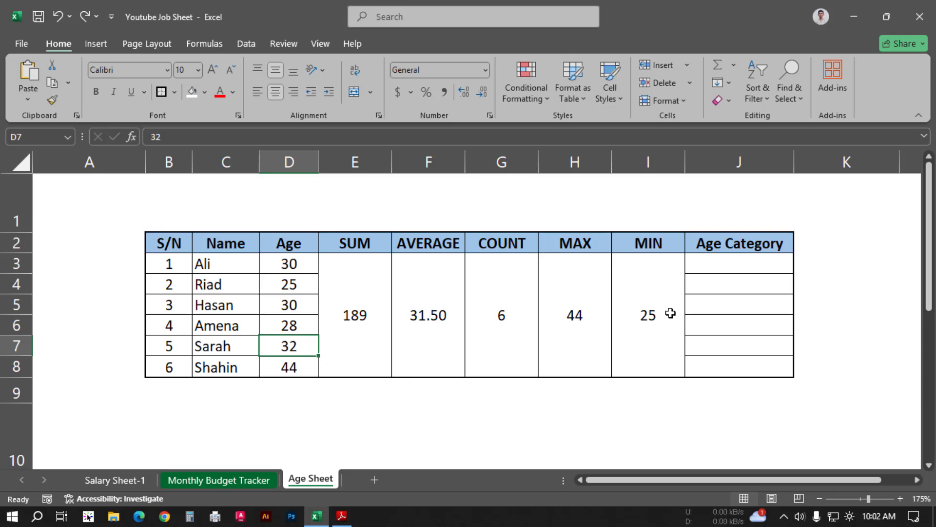
# Step: Switch to Adobe Reader to read the IF function instructions and age category ranges, and return to Excel
pyautogui.hotkey('alt', 'Tab')
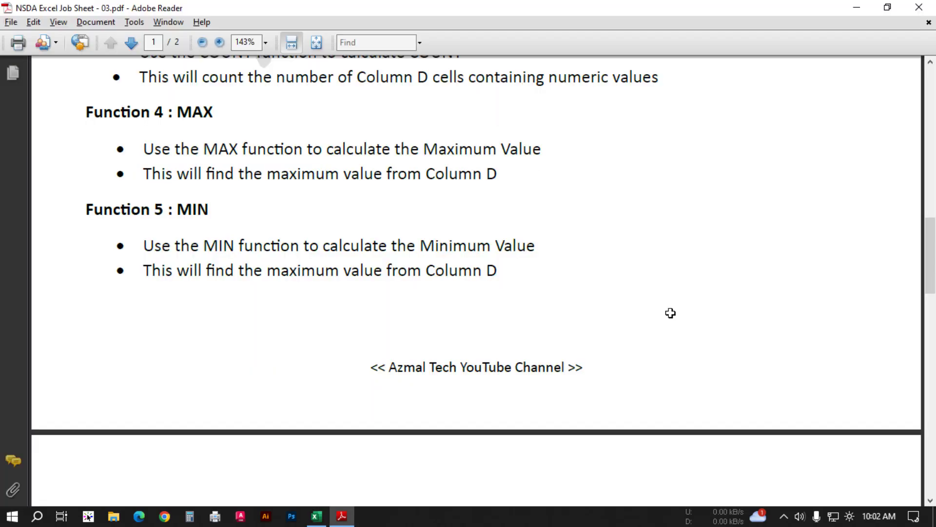
pyautogui.scroll(-6, 671, 313)
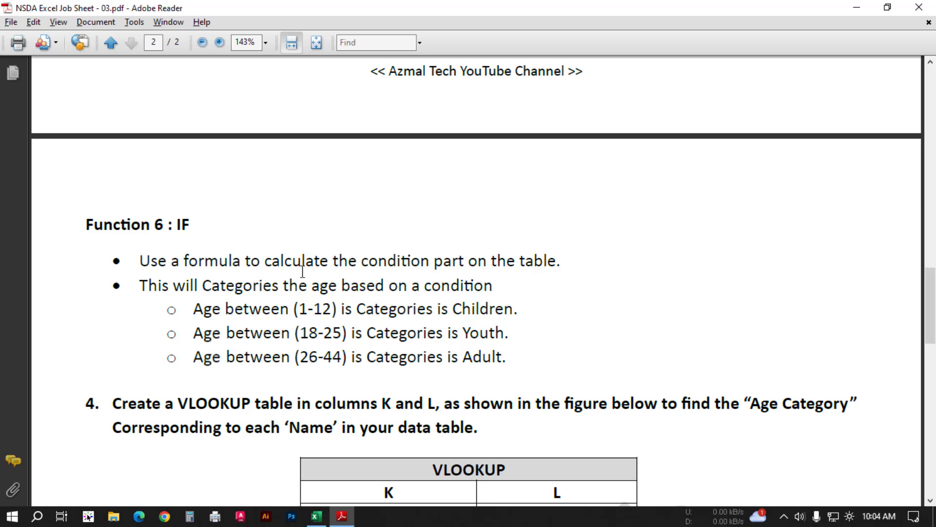
pyautogui.hotkey('alt', 'Tab')
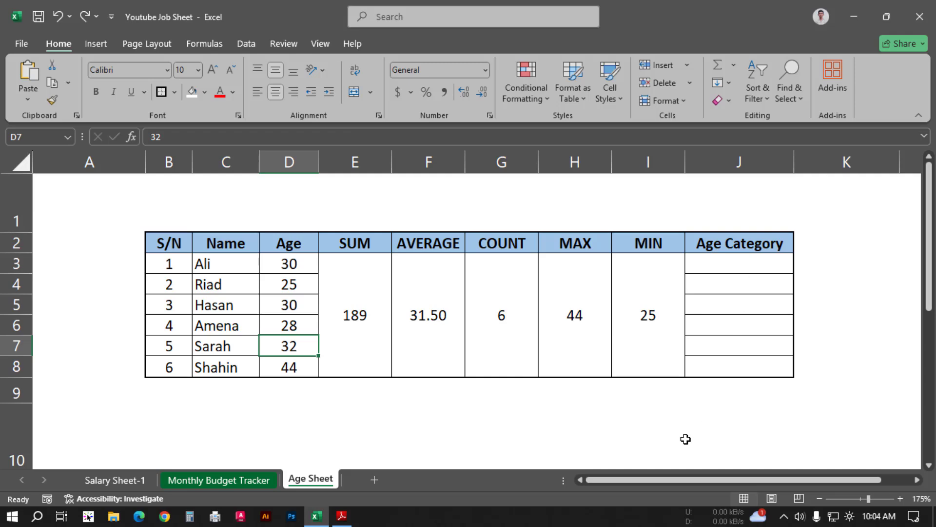
pyautogui.hotkey('alt', 'Tab')
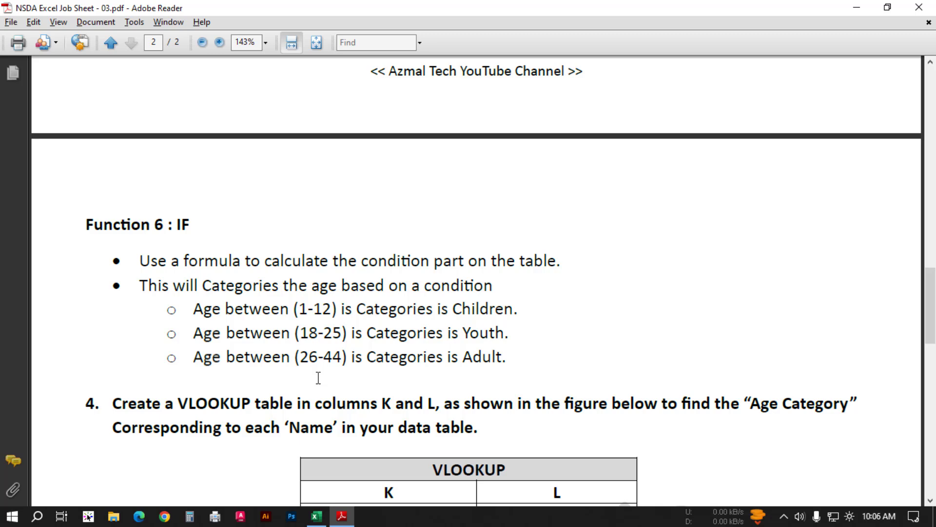
pyautogui.hotkey('alt', 'Tab')
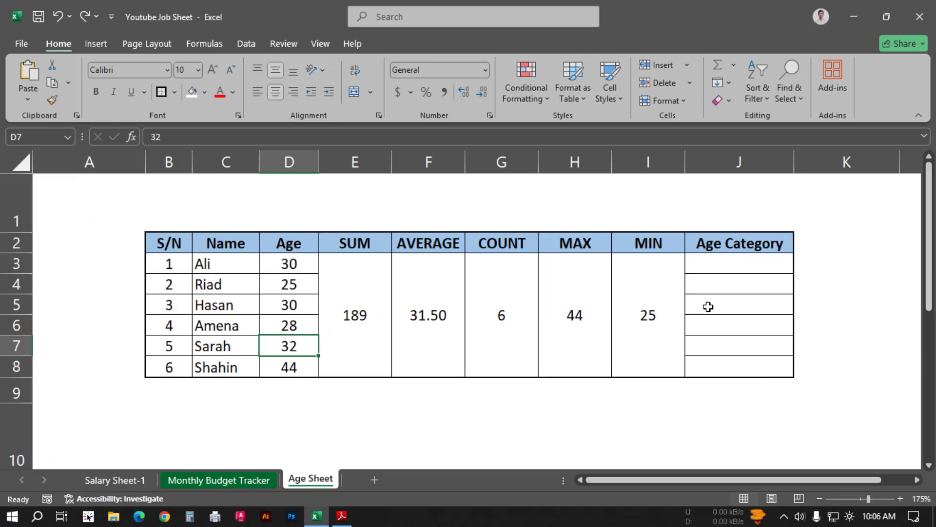
# Step: Start an IF formula in Age Category cell J3 with the logical test AND(D3>=1,D3<=12)
pyautogui.click(727, 265)
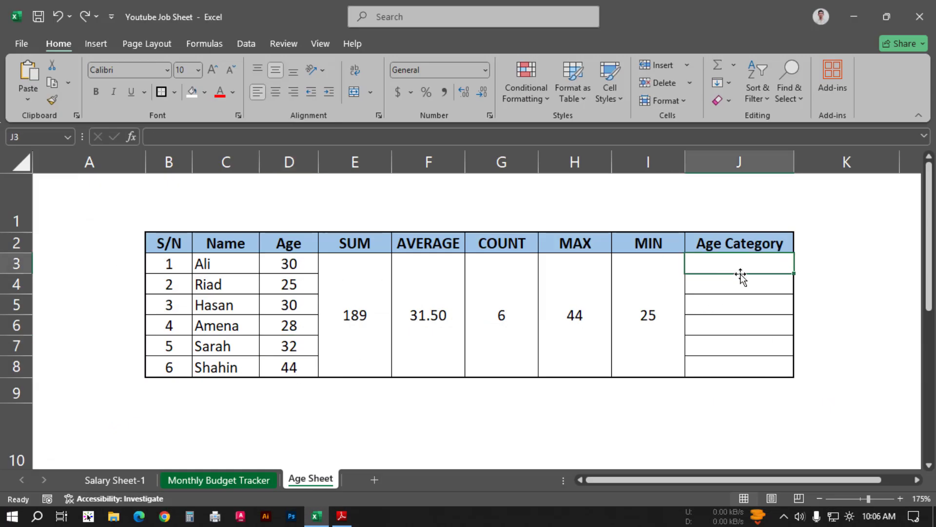
pyautogui.hscroll(1, 763, 418)
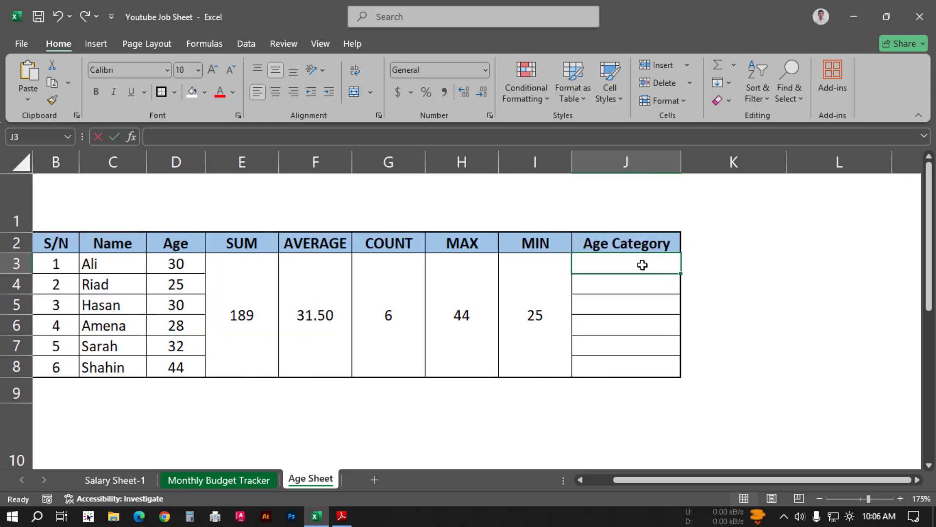
pyautogui.write('=if')
pyautogui.press('Tab')
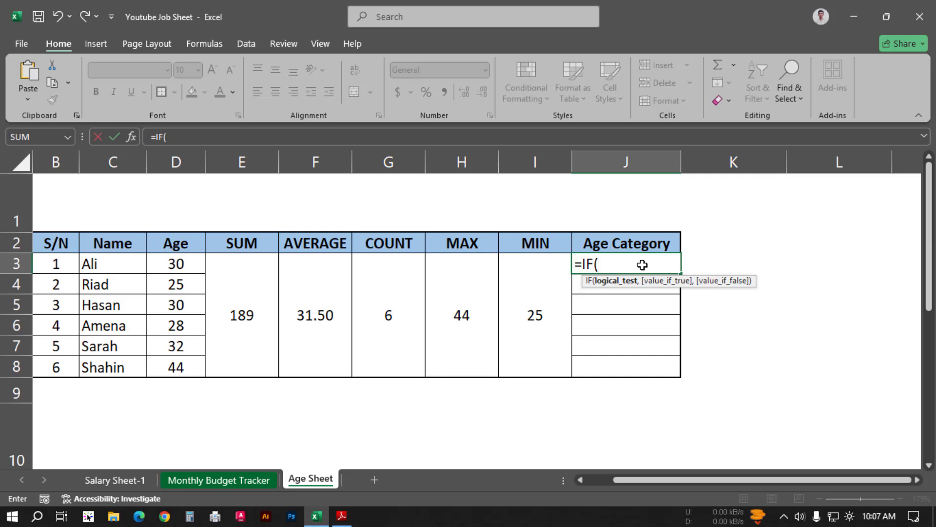
pyautogui.write('and')
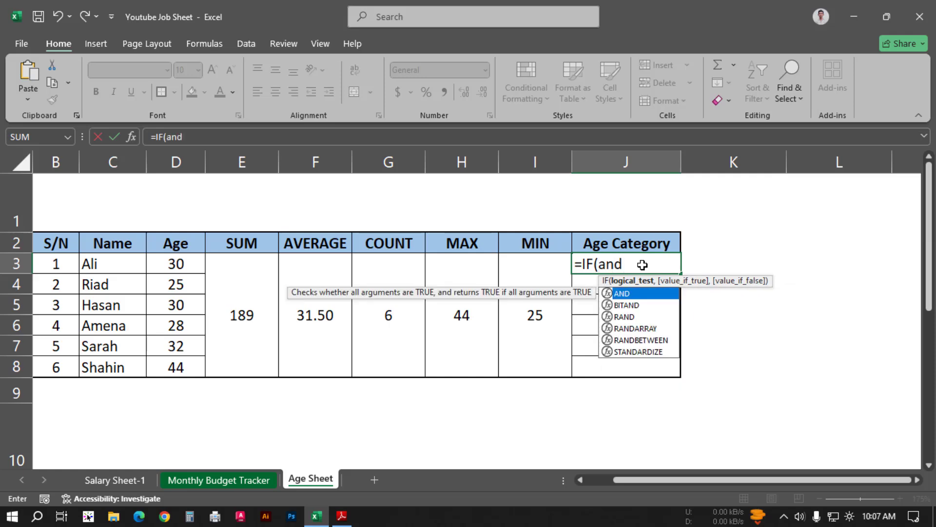
pyautogui.press('Tab')
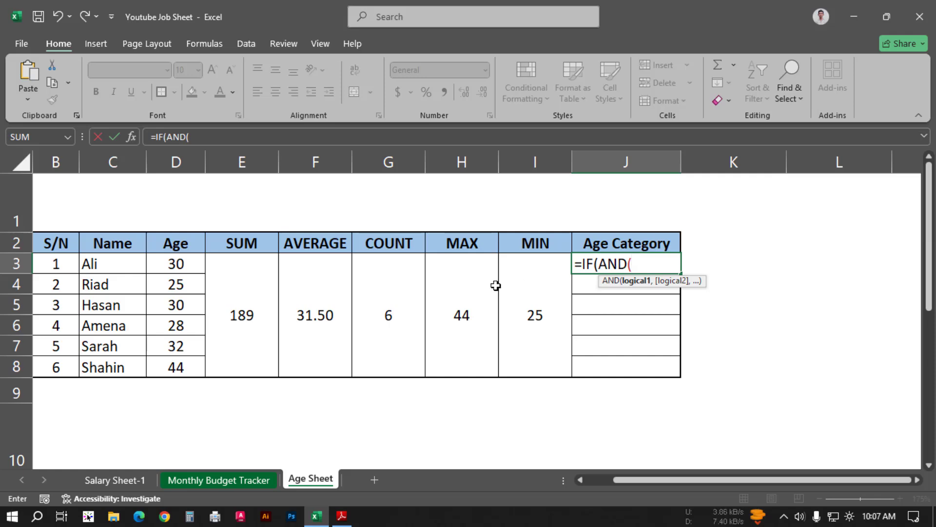
pyautogui.click(176, 264)
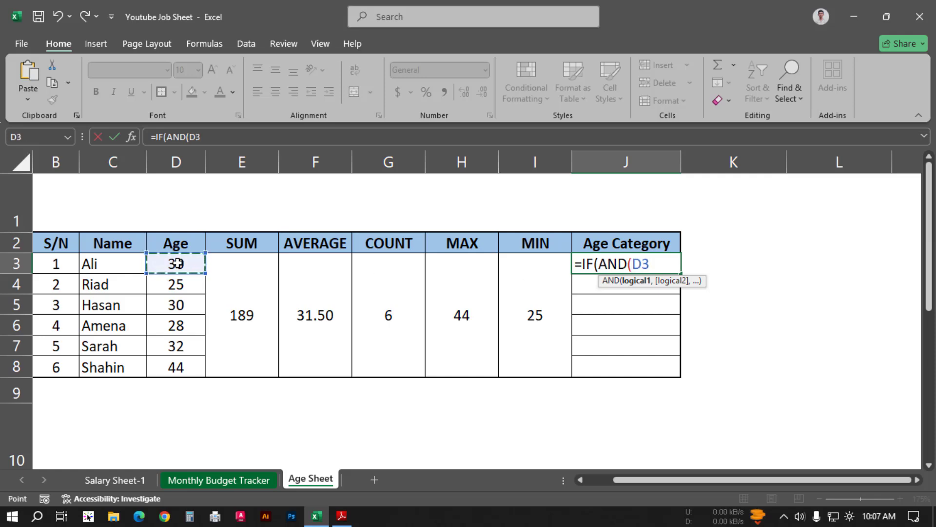
pyautogui.write('>=1')
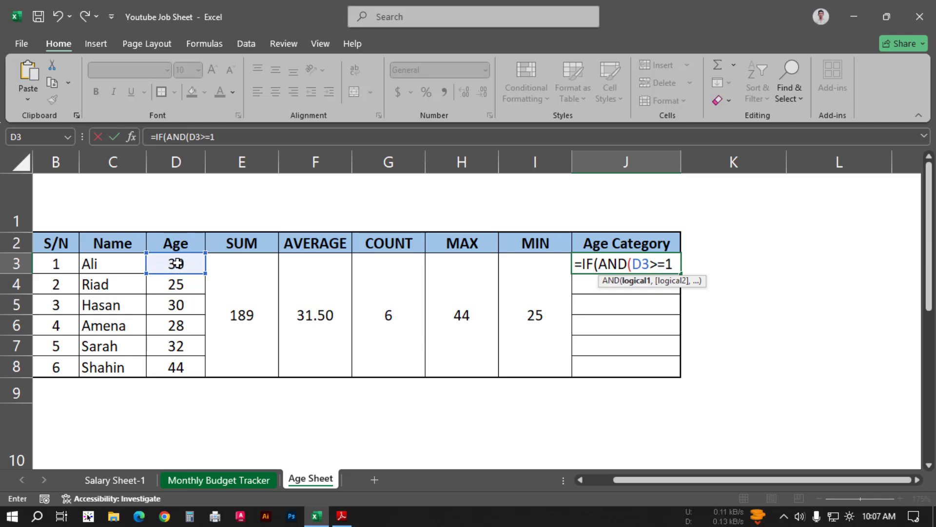
pyautogui.write(',')
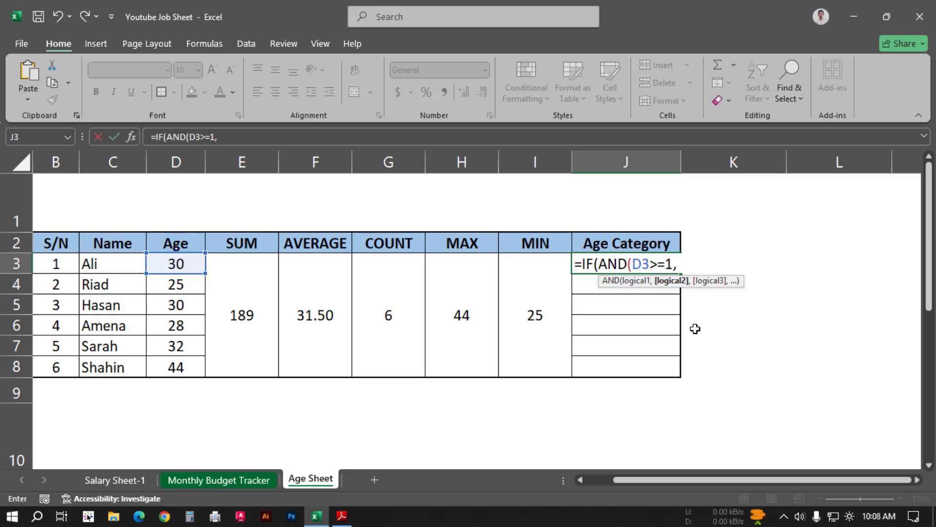
pyautogui.click(185, 264)
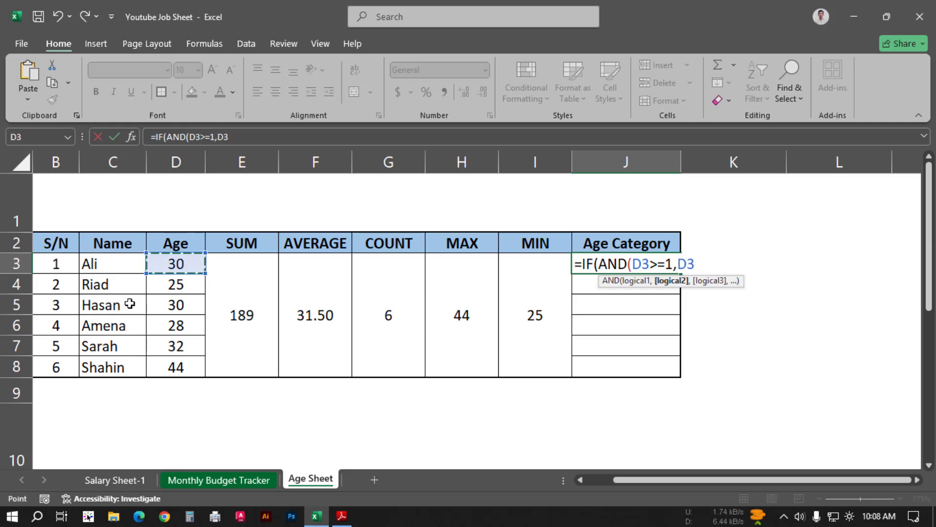
pyautogui.write('<=12')
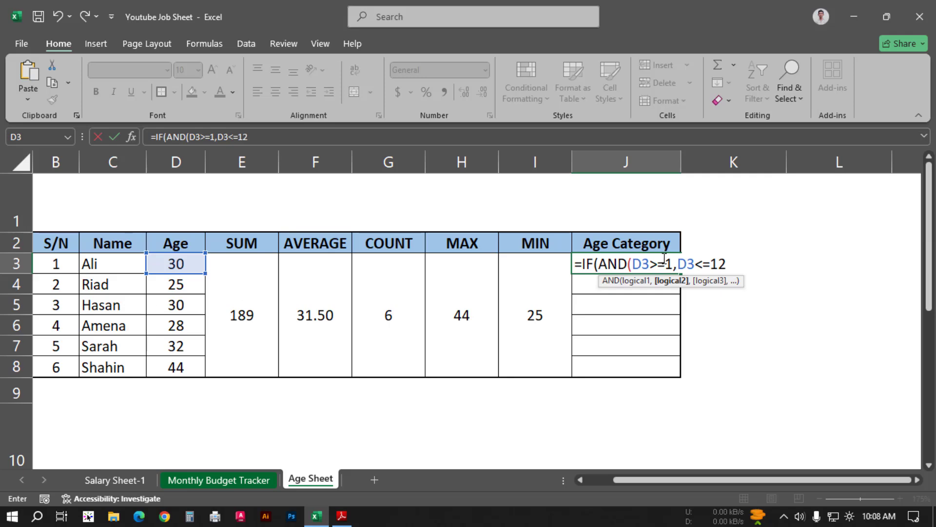
pyautogui.write(')')
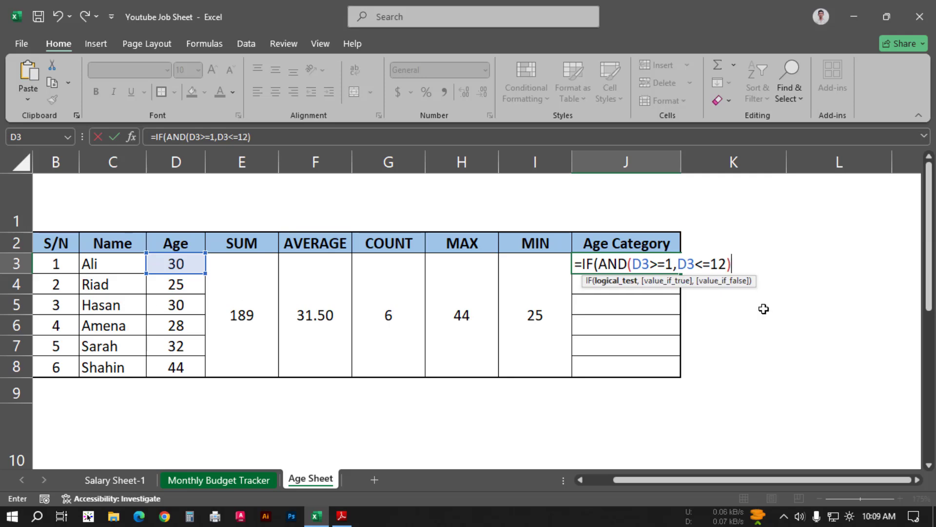
# Step: Check the 1-12 category in Adobe Reader, return to Excel and add "Children" as the IF formula's value if true
pyautogui.hotkey('alt', 'Tab')
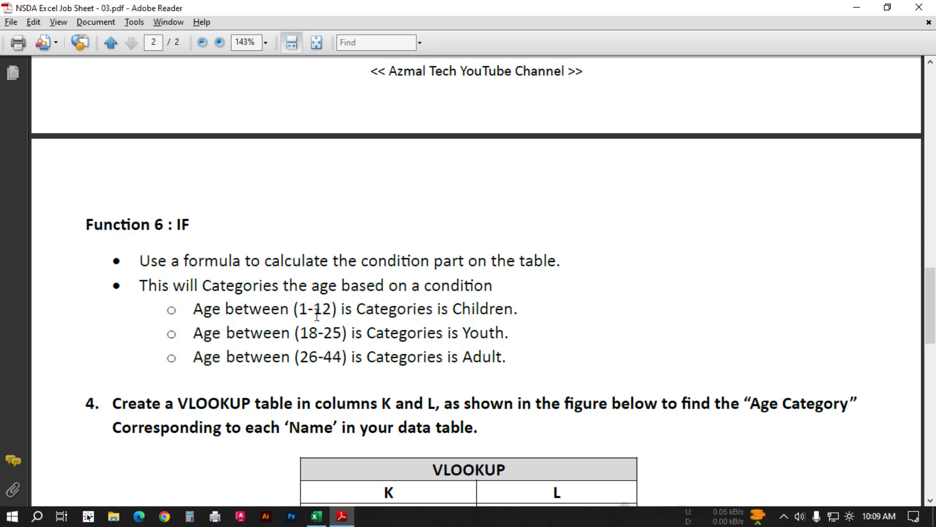
pyautogui.hotkey('alt', 'Tab')
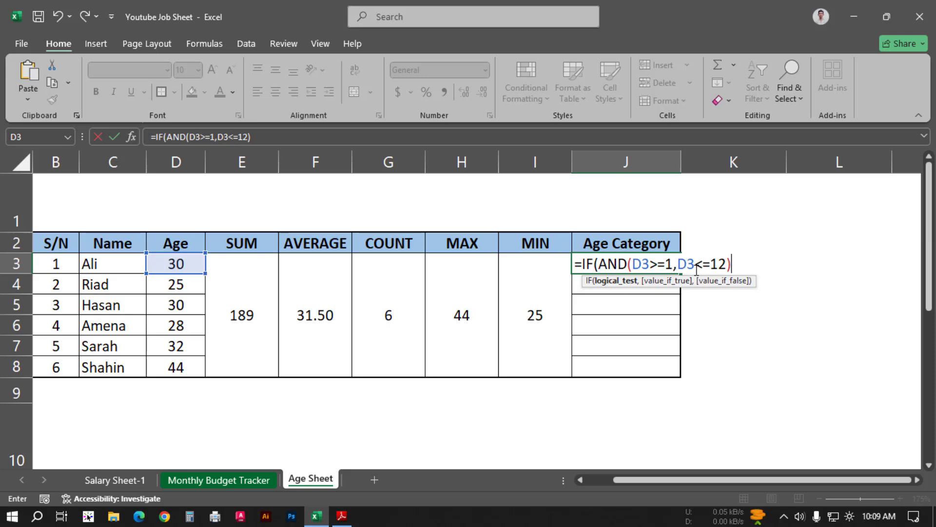
pyautogui.write(',')
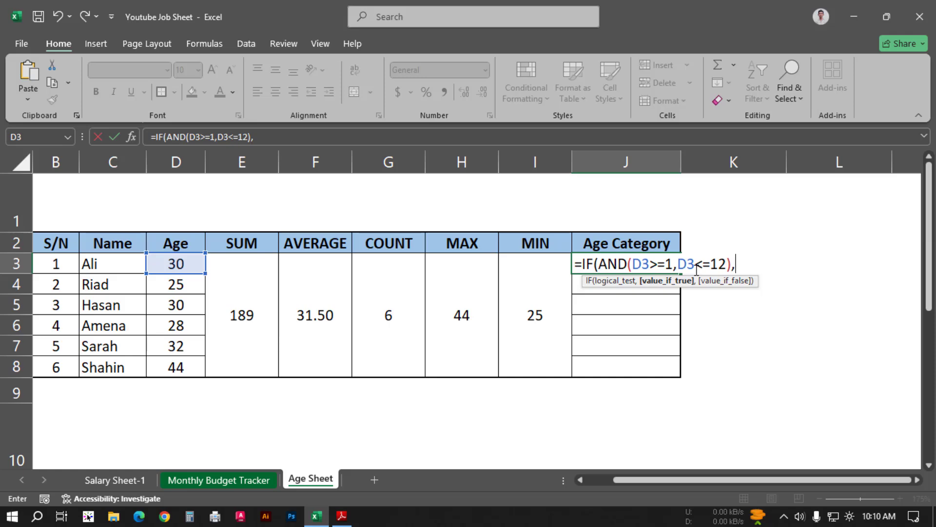
pyautogui.write('"Children"')
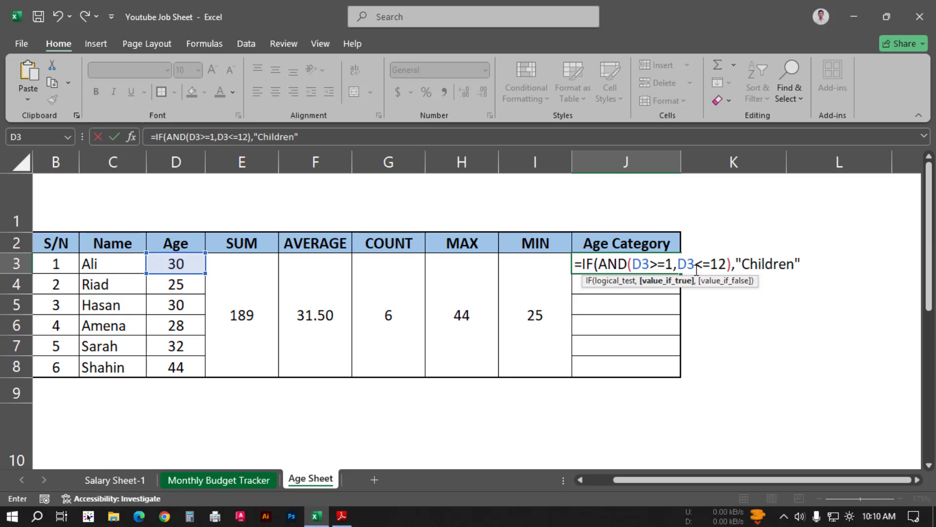
pyautogui.write(',')
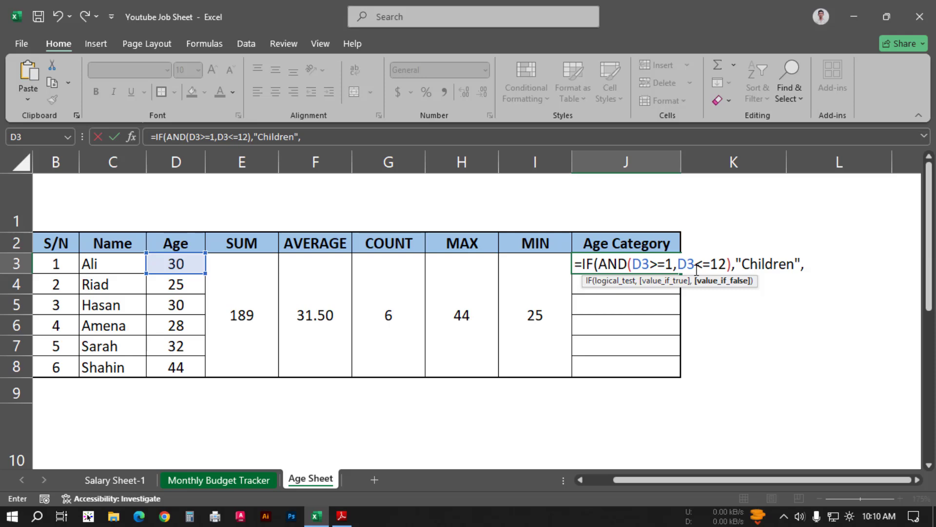
# Step: Check the category list in Adobe Reader, return to Excel and append a copy of IF(AND(D3>=1,D3<=12),"Children", to the J3 formula
pyautogui.hotkey('alt', 'Tab')
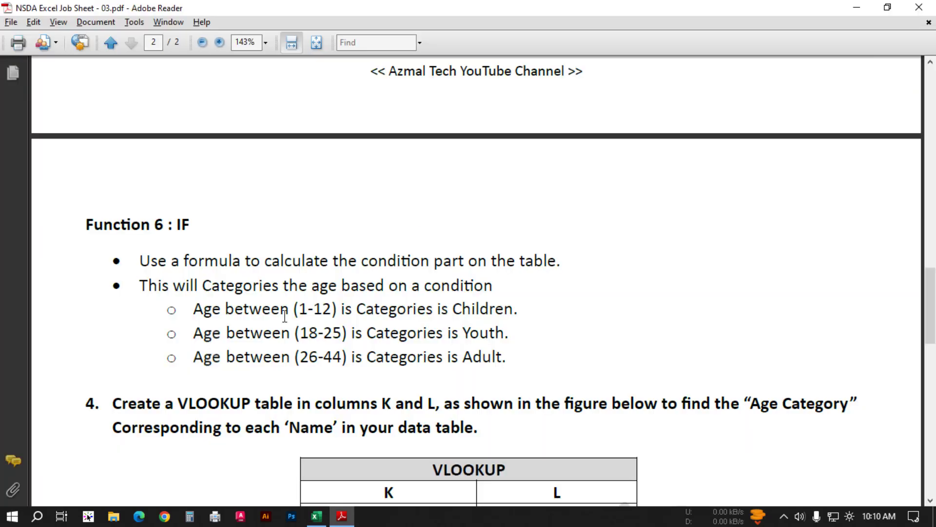
pyautogui.hotkey('alt', 'Tab')
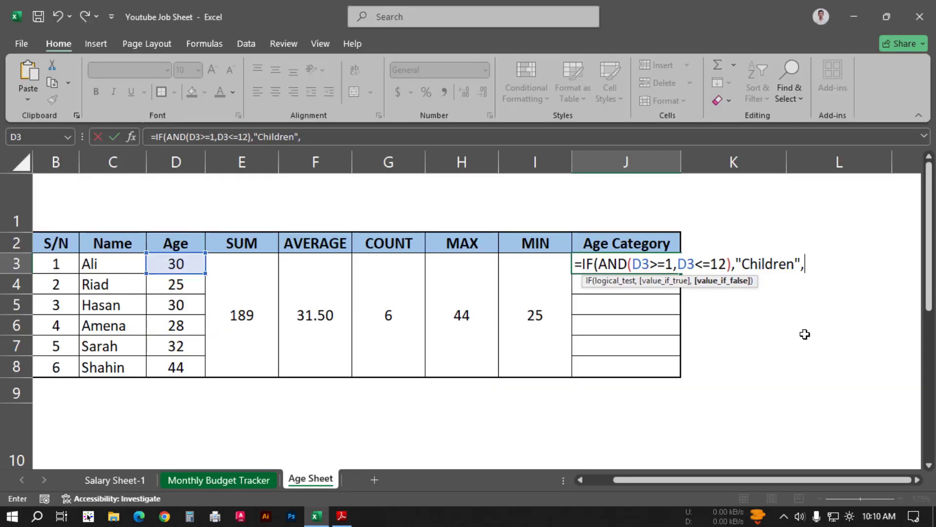
pyautogui.moveTo(805, 264); pyautogui.dragTo(585, 264)
pyautogui.hotkey('ctrl', 'c')
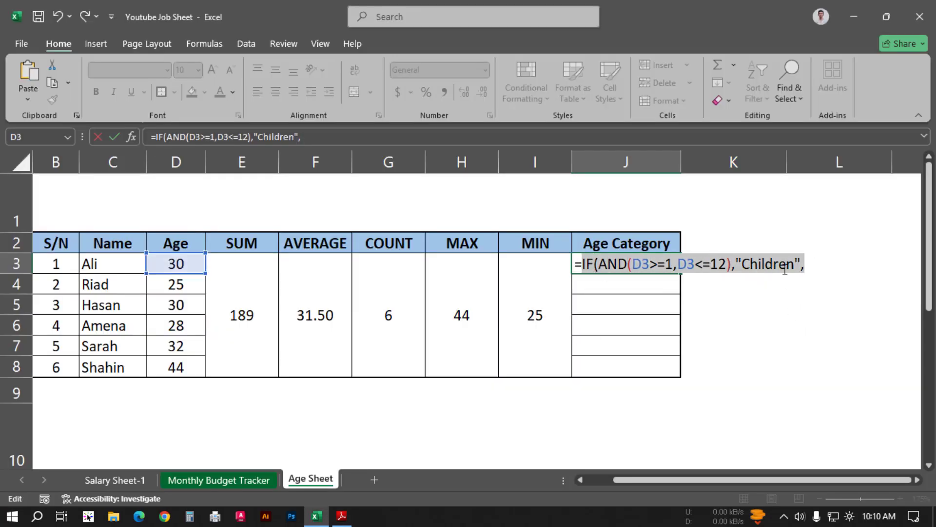
pyautogui.click(821, 265)
pyautogui.hotkey('ctrl', 'v')
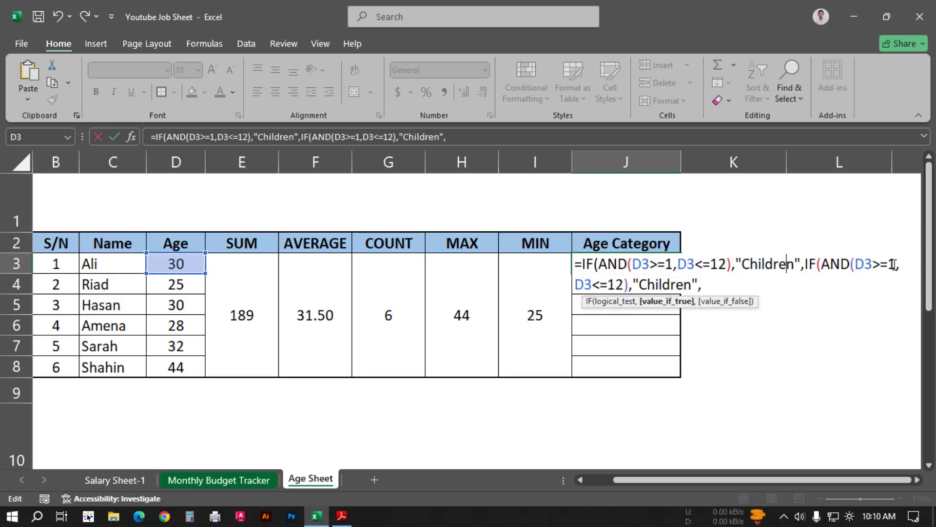
# Step: Check the 18-25 category in Adobe Reader, return to Excel and change the second IF in J3 to D3>=18, D3<=25 and "Youth"
pyautogui.hotkey('alt', 'Tab')
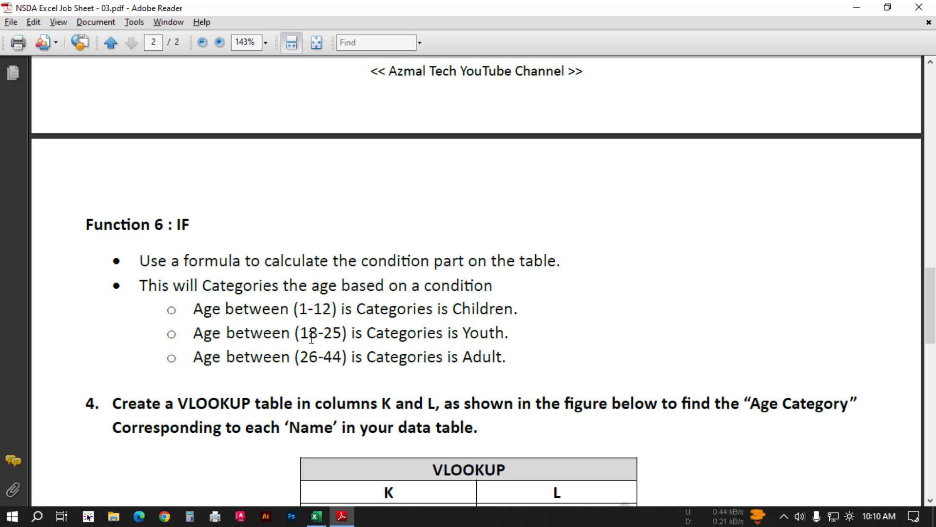
pyautogui.hotkey('alt', 'Tab')
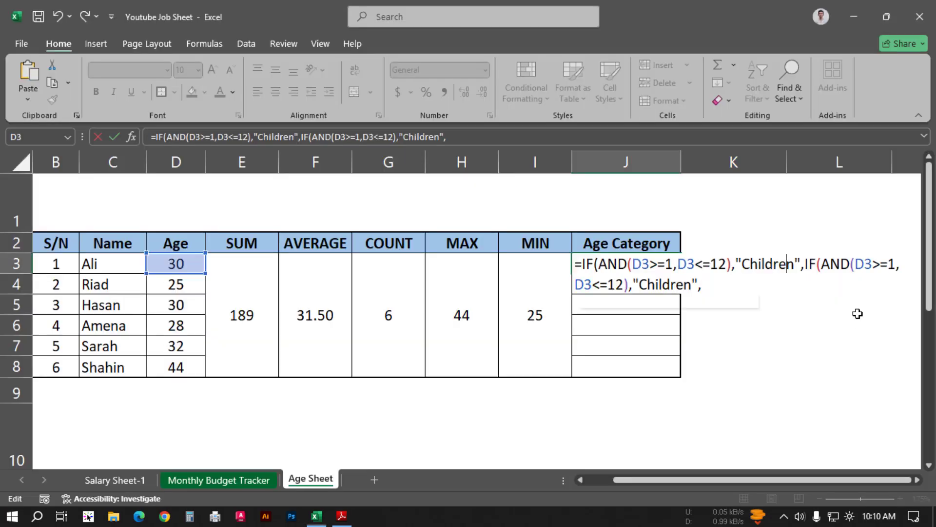
pyautogui.click(892, 264)
pyautogui.write('8')
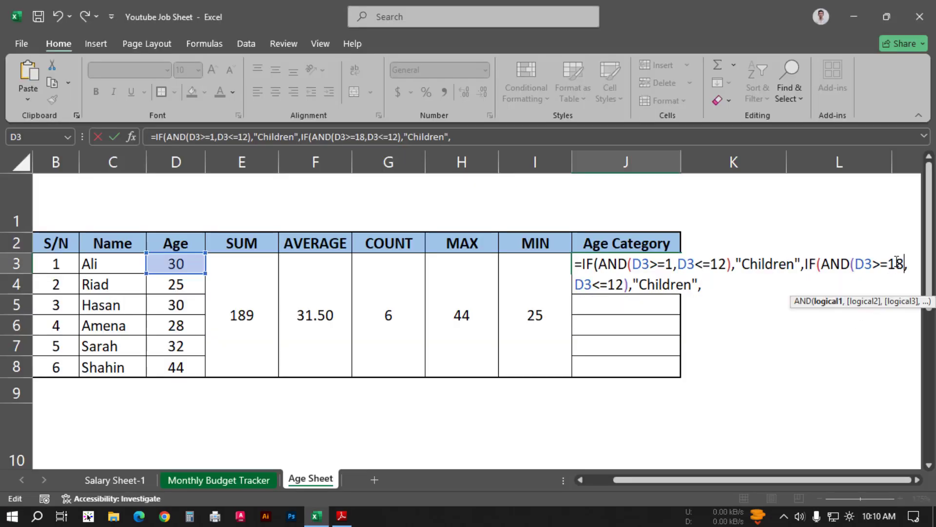
pyautogui.moveTo(624, 283); pyautogui.dragTo(609, 283)
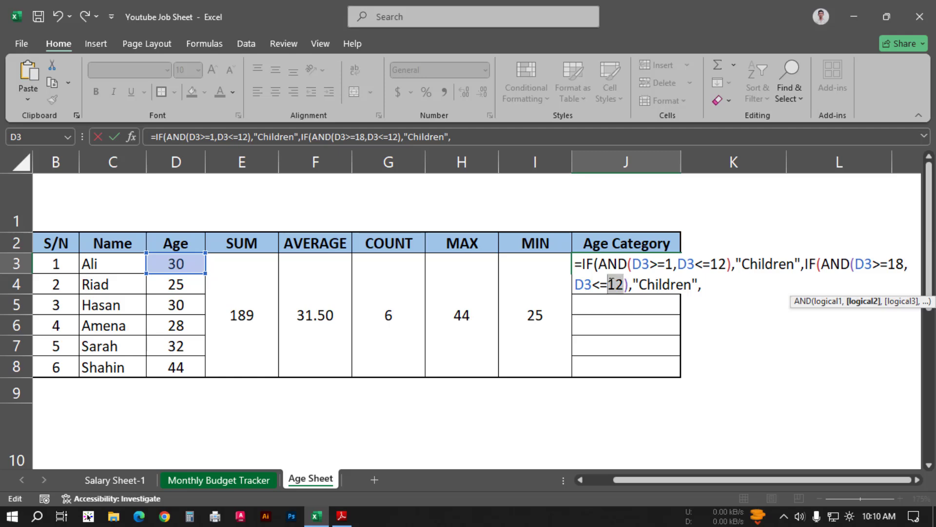
pyautogui.write('25')
pyautogui.moveTo(692, 284); pyautogui.dragTo(643, 286)
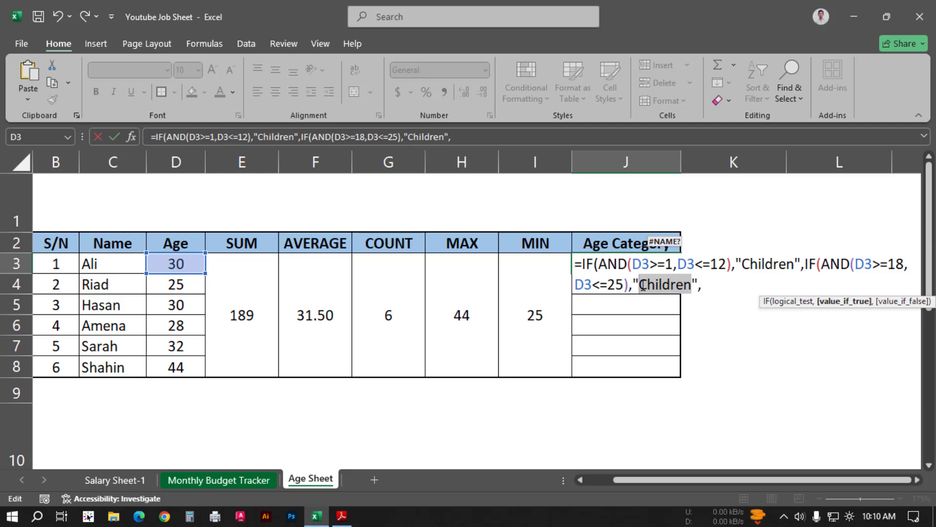
pyautogui.write('Youth')
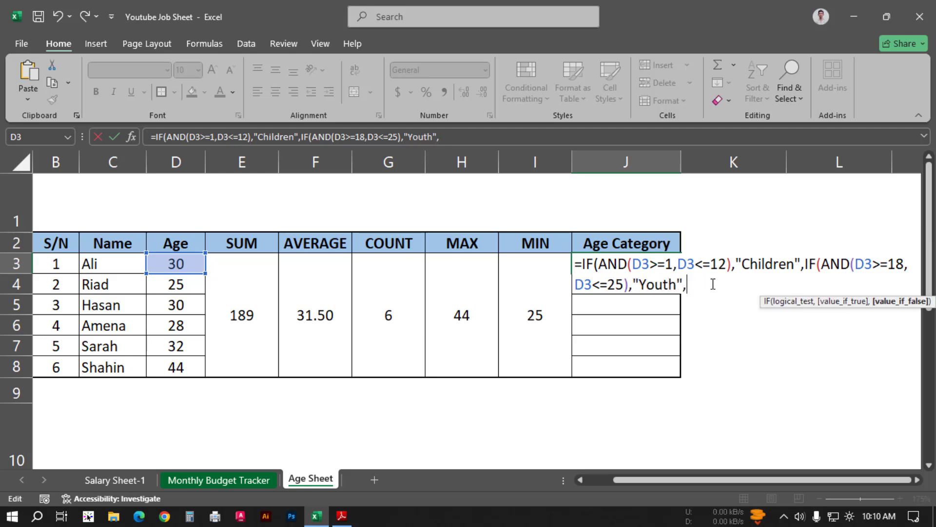
# Step: Append a third copy of the IF condition to J3 and set its limits to D3>=26 and D3<=44, checking the range in Adobe Reader
pyautogui.hotkey('ctrl', 'v')
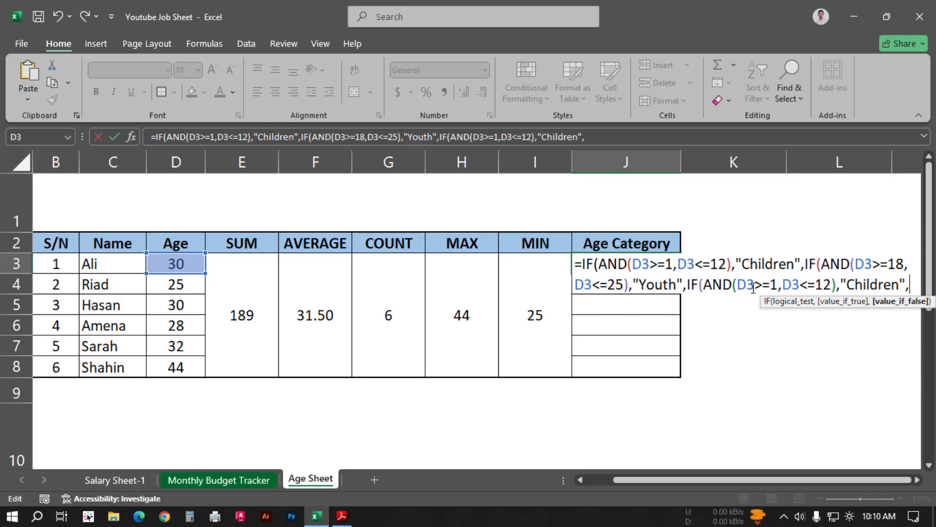
pyautogui.hotkey('alt', 'Tab')
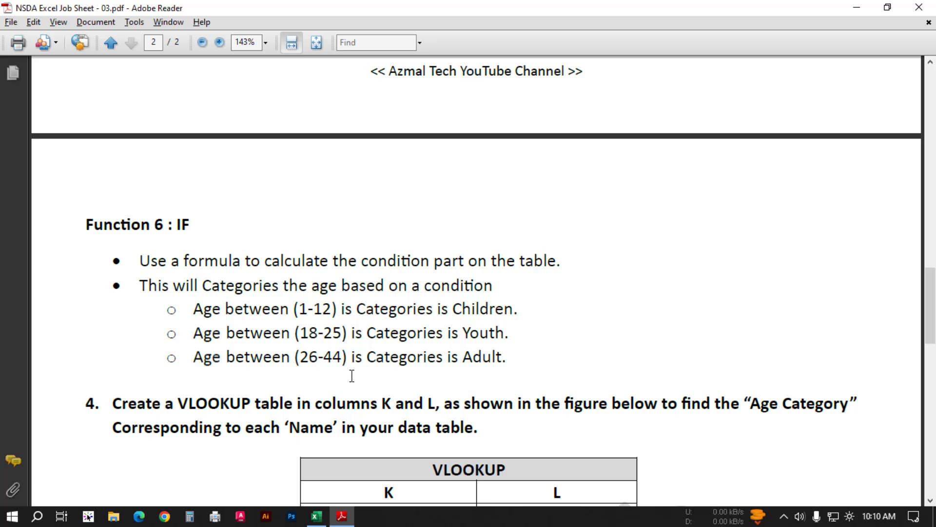
pyautogui.hotkey('alt', 'Tab')
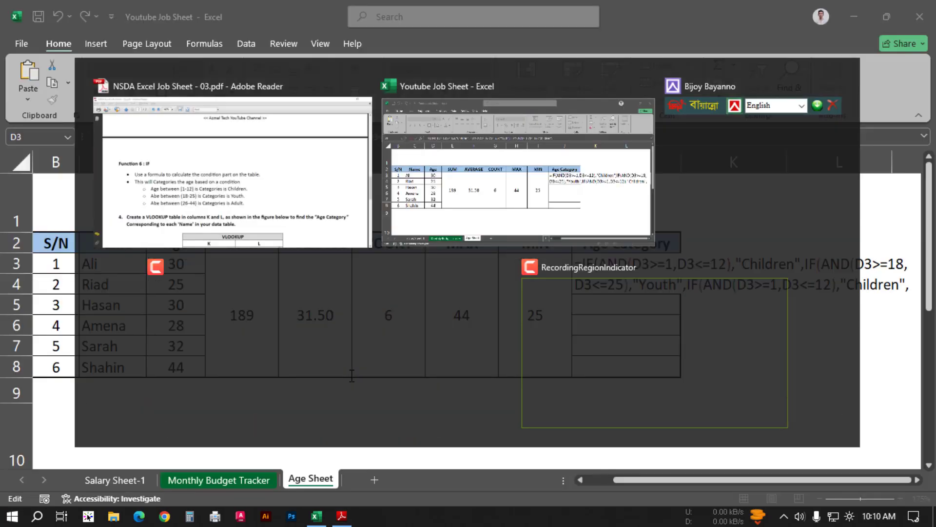
pyautogui.click(775, 284)
pyautogui.press('Delete')
pyautogui.write('26')
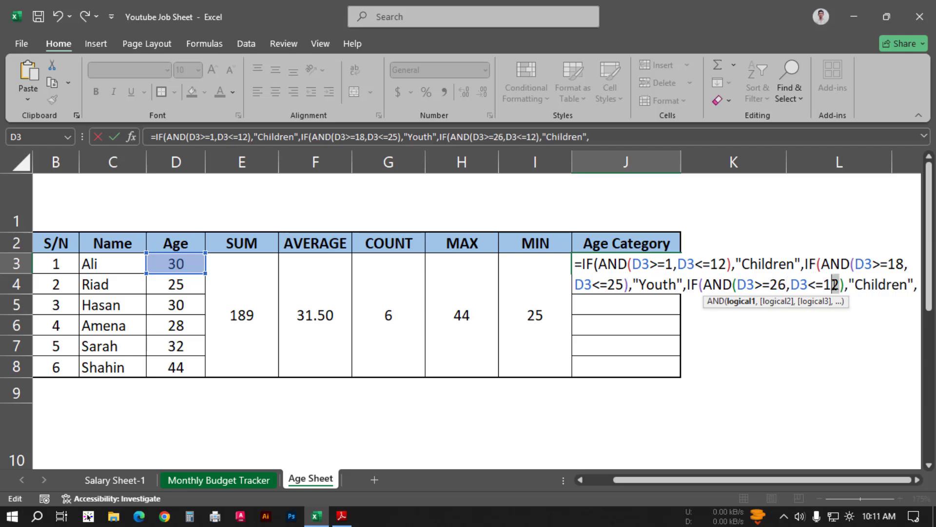
pyautogui.doubleClick(830, 285)
pyautogui.write('44')
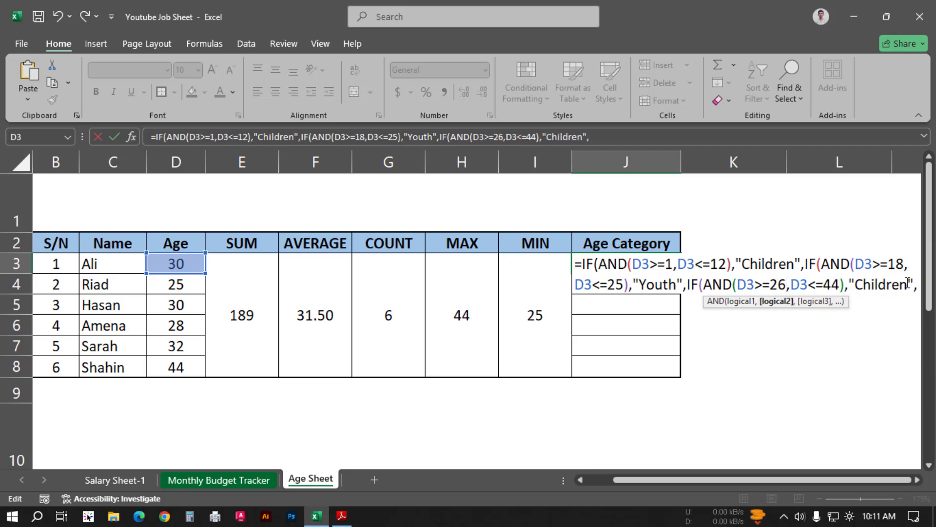
# Step: Set the third IF's value if true to "Adult" and value if false to "-", then close all three IFs and enter the formula
pyautogui.moveTo(909, 284); pyautogui.dragTo(854, 285)
pyautogui.write('Adult')
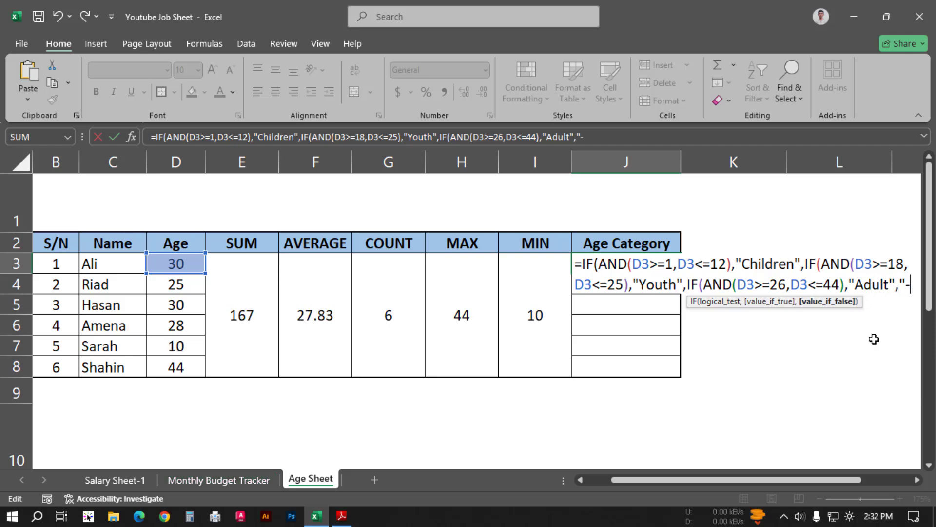
pyautogui.write('")))')
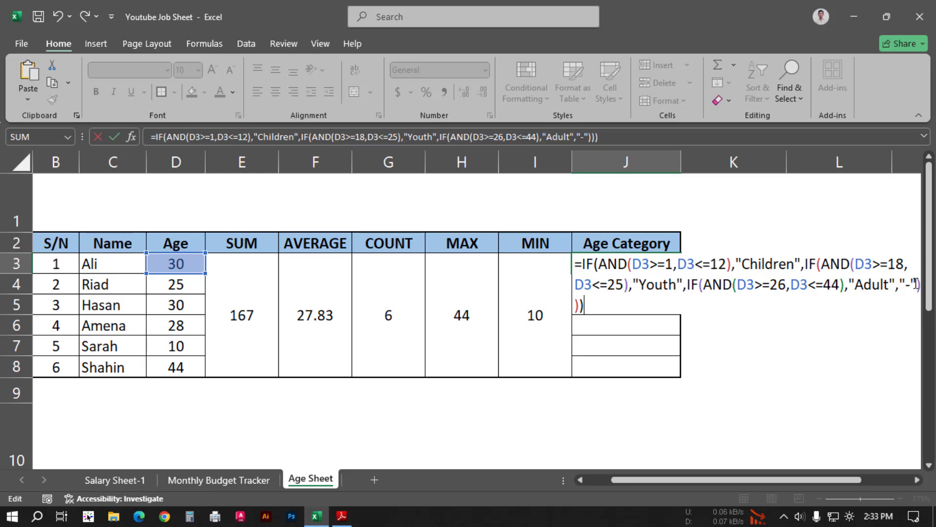
pyautogui.press('Return')
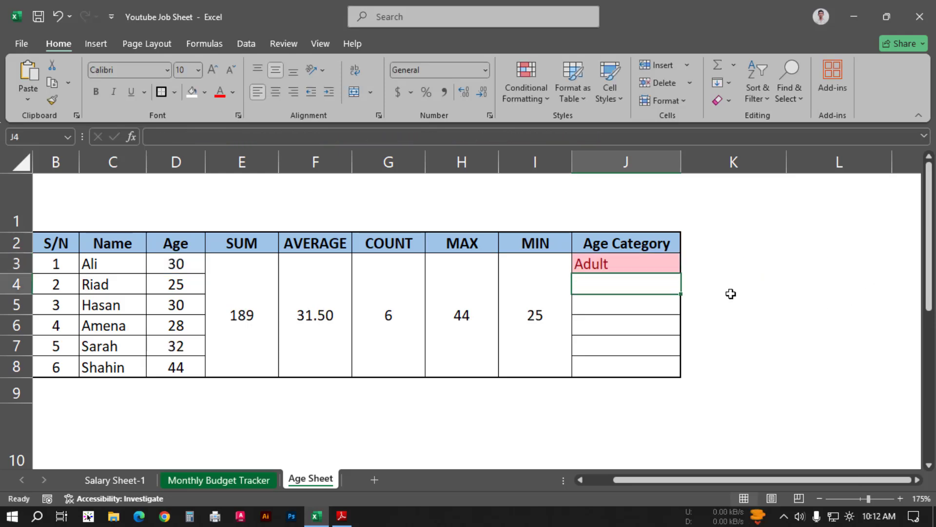
# Step: Center cell J3, check the category colour rules in Adobe Reader, and fill the J3 formula down to J8 in Excel
pyautogui.click(660, 263)
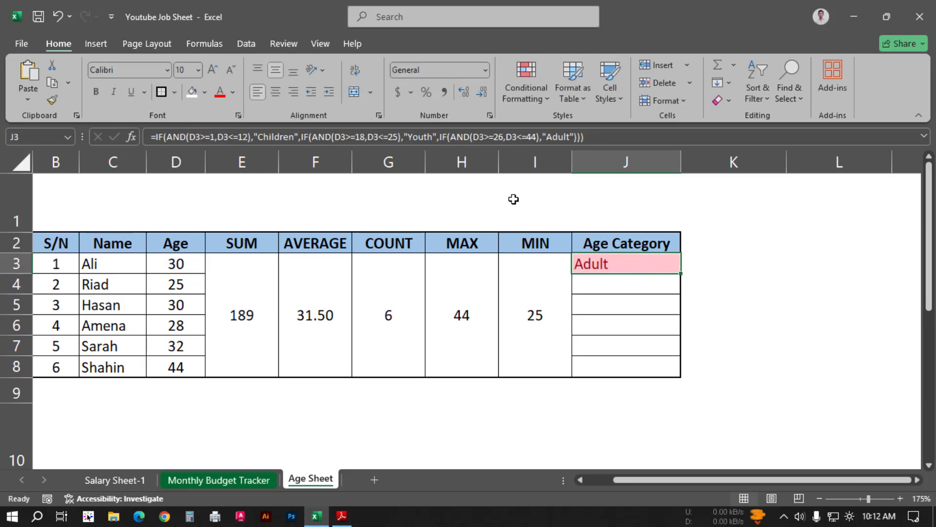
pyautogui.click(276, 92)
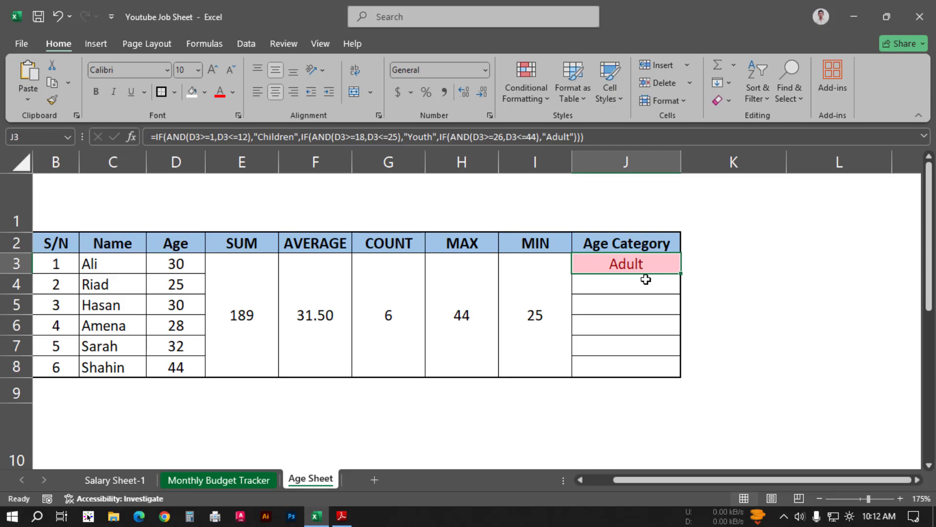
pyautogui.hotkey('alt', 'Tab')
pyautogui.scroll(15, 432, 247)
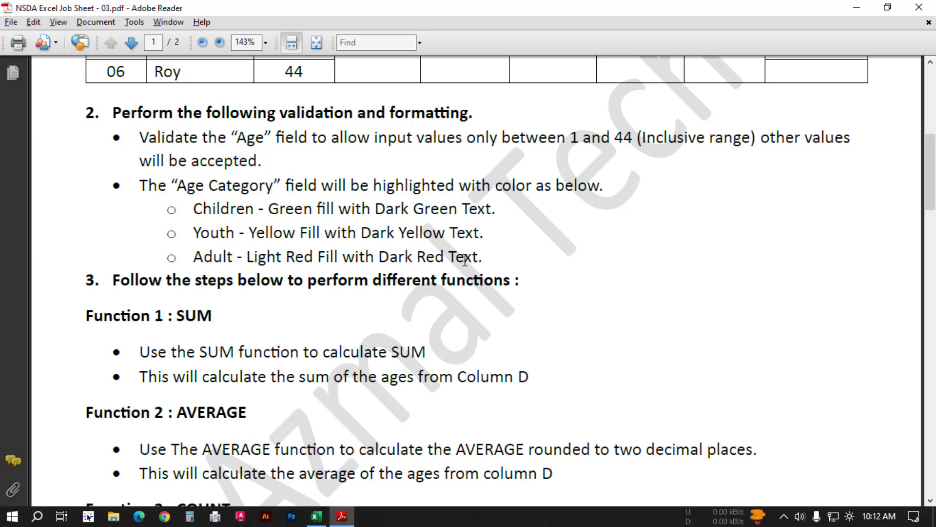
pyautogui.hotkey('alt', 'Tab')
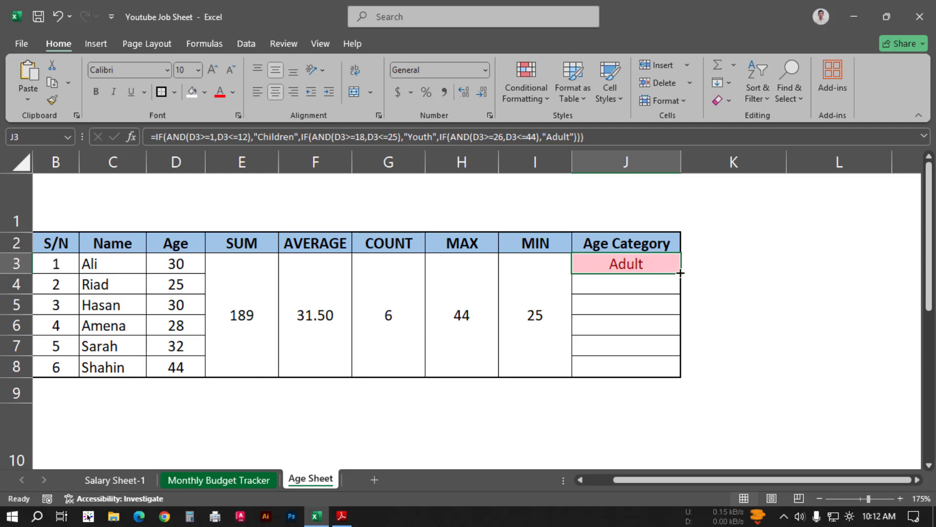
pyautogui.moveTo(681, 273); pyautogui.dragTo(681, 374)
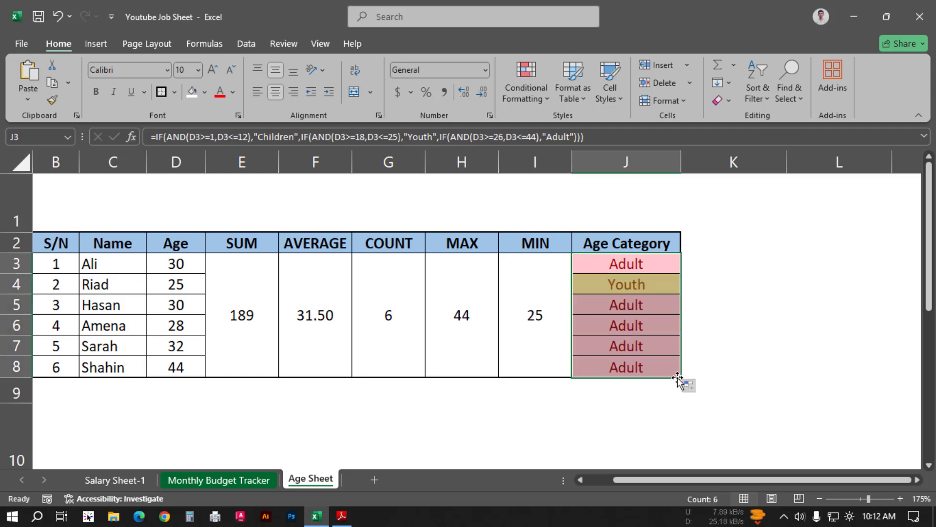
# Step: Compare the filled Age Category cells with the colour rules and IF age ranges in Adobe Reader, and return to Excel
pyautogui.hotkey('alt', 'Tab')
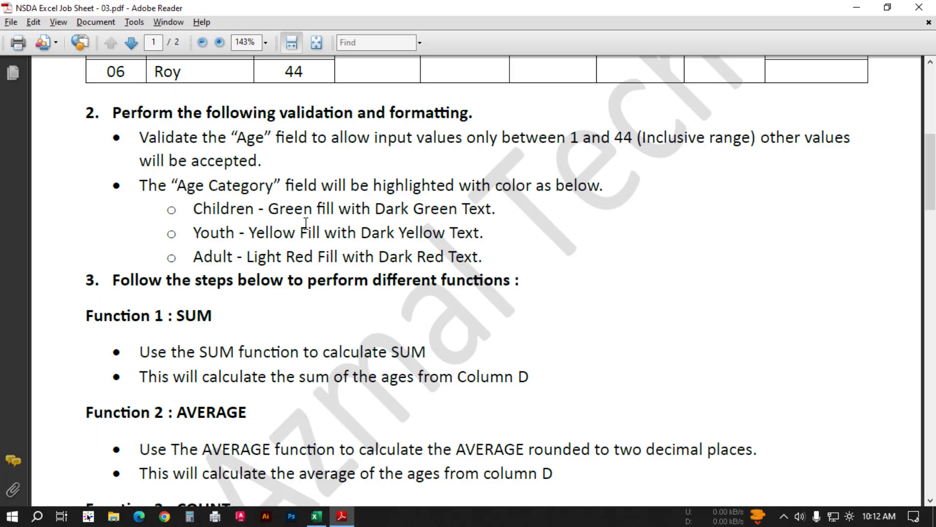
pyautogui.hotkey('alt', 'Tab')
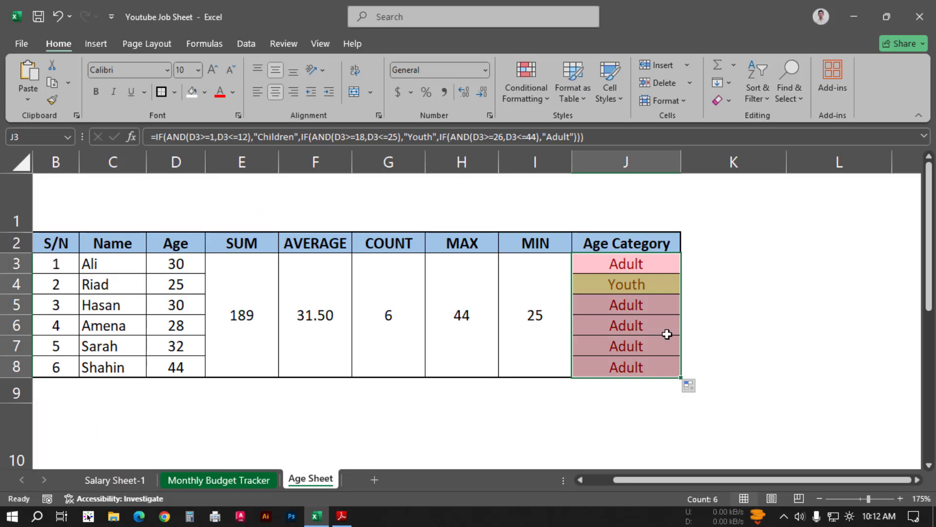
pyautogui.click(597, 344)
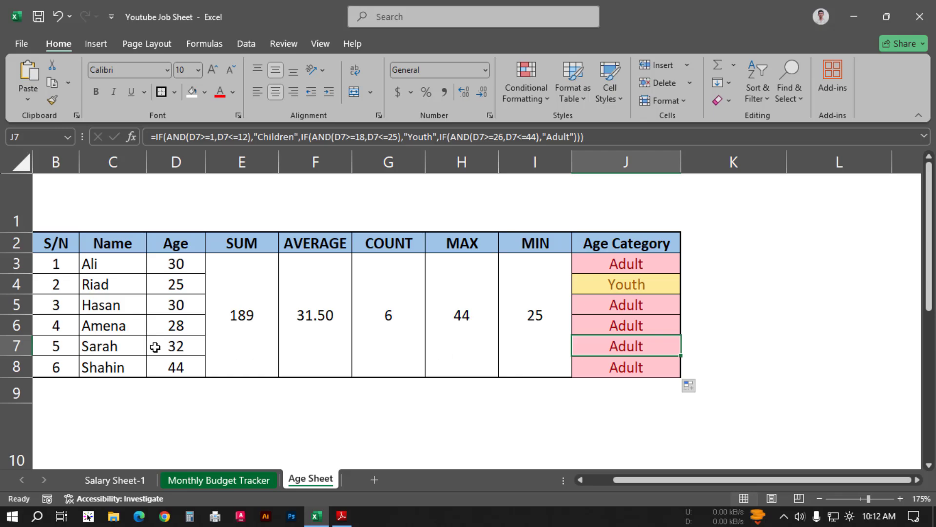
pyautogui.hotkey('alt', 'Tab')
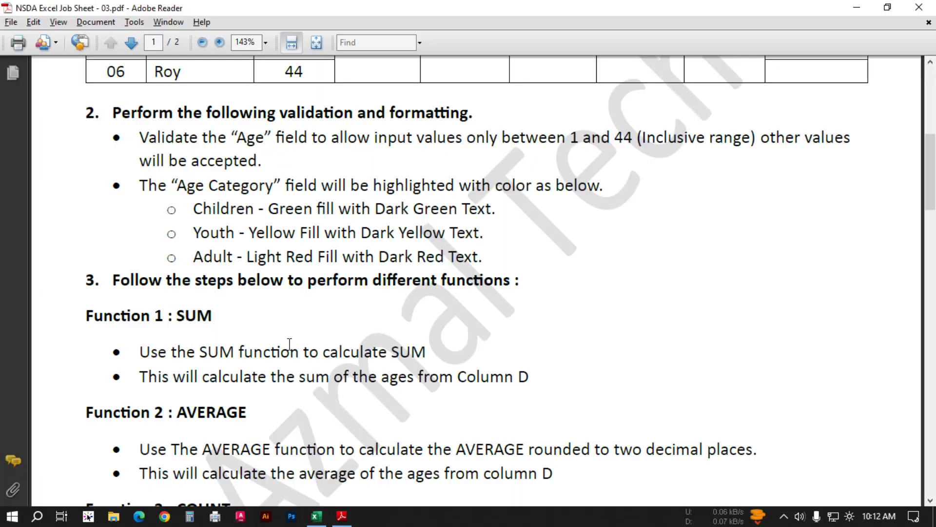
pyautogui.scroll(-6, 467, 306)
pyautogui.scroll(-7, 467, 306)
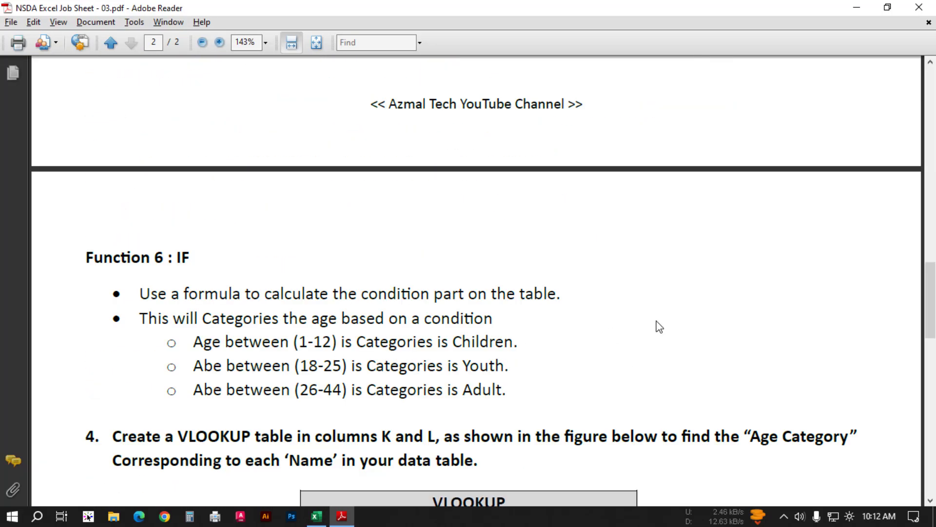
pyautogui.scroll(8, 660, 311)
pyautogui.hotkey('alt', 'Tab')
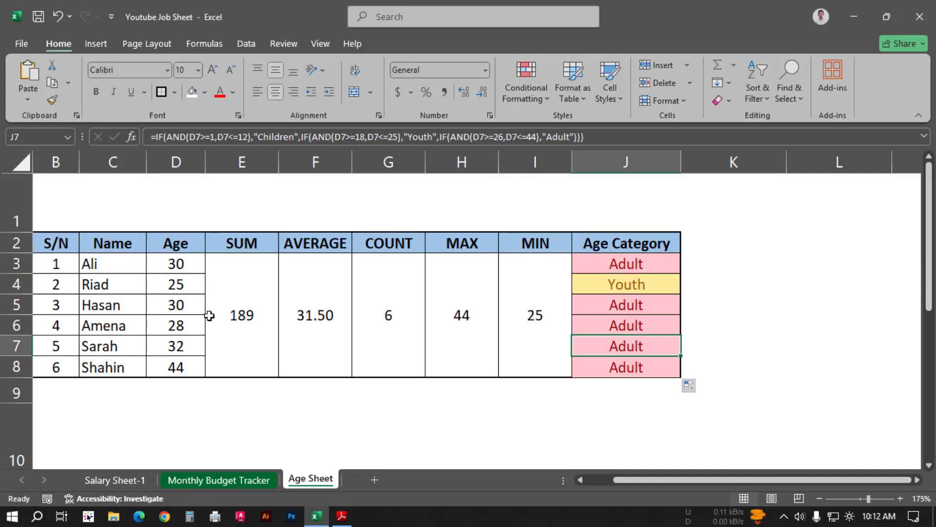
# Step: Set the age in cell D7 to 10
pyautogui.click(176, 344)
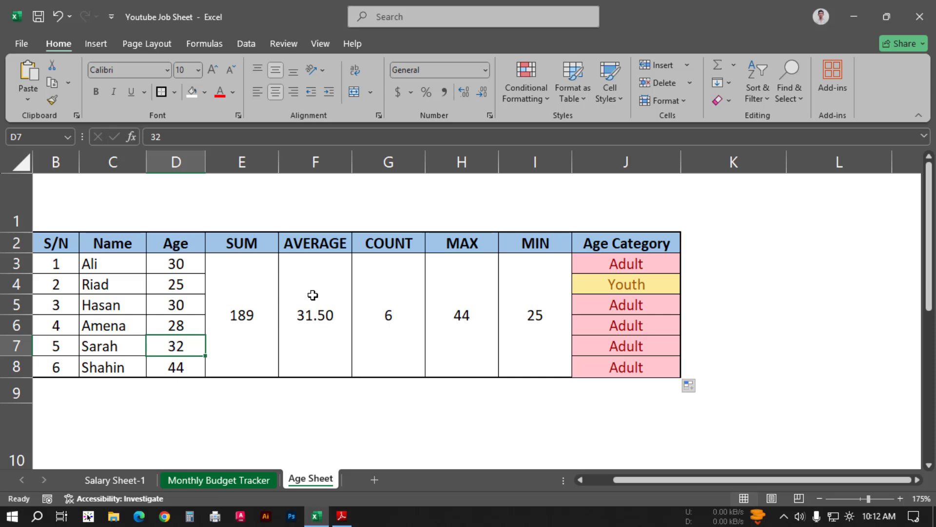
pyautogui.write('10')
pyautogui.press('Return')
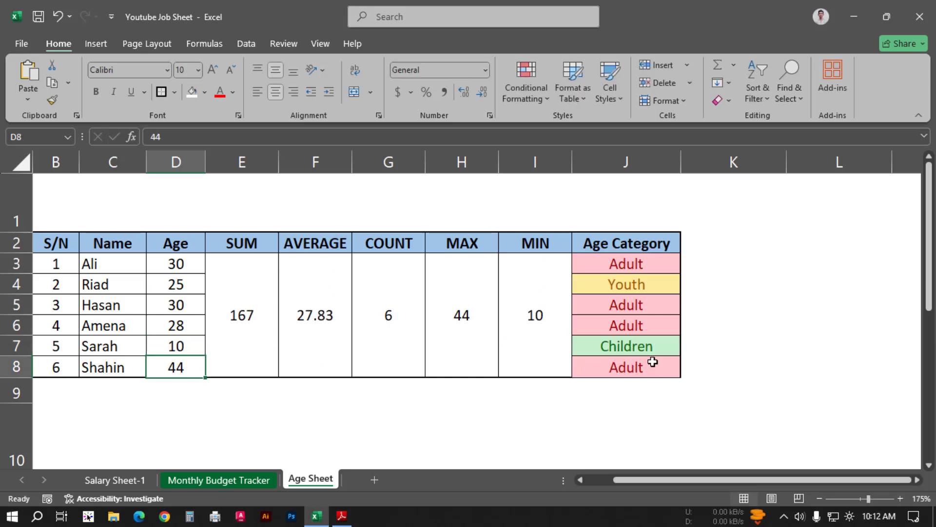
# Step: Review the whole Age Sheet table in Excel against the Children, Youth and Adult formatting requirements in Adobe Reader
pyautogui.hotkey('alt', 'Tab')
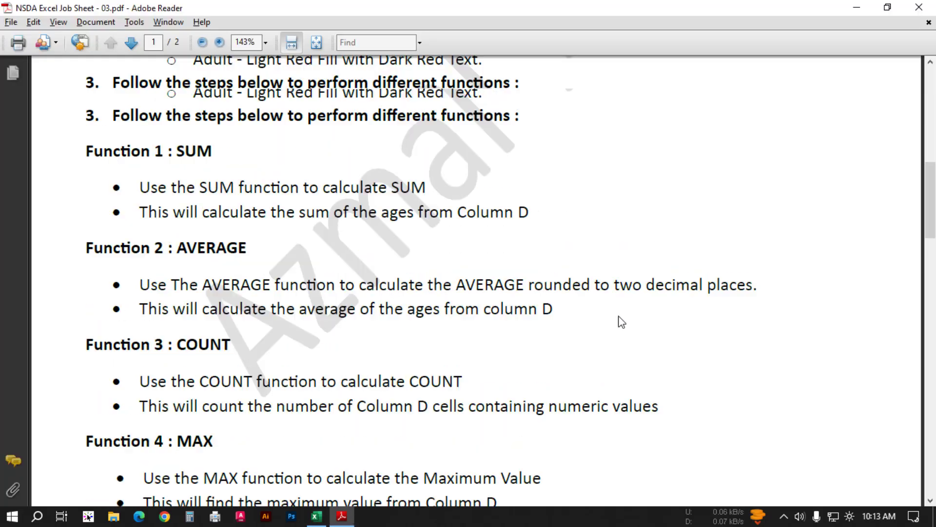
pyautogui.scroll(5, 619, 320)
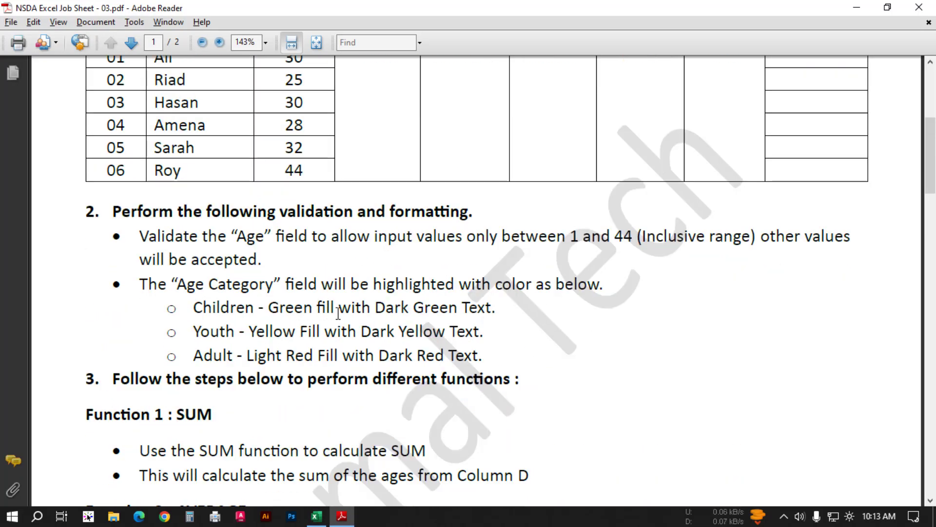
pyautogui.hotkey('alt', 'Tab')
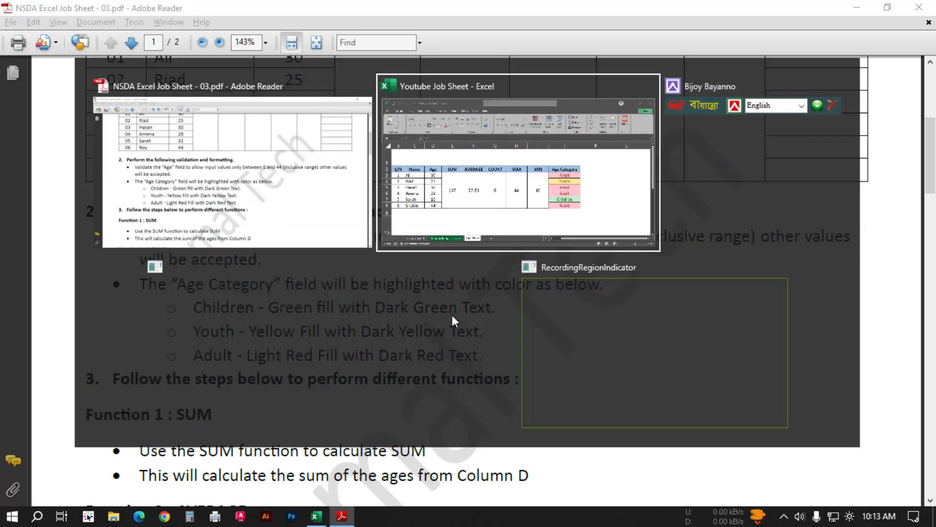
pyautogui.scroll(7, 709, 295)
pyautogui.click(686, 482)
pyautogui.moveTo(688, 484); pyautogui.dragTo(622, 483)
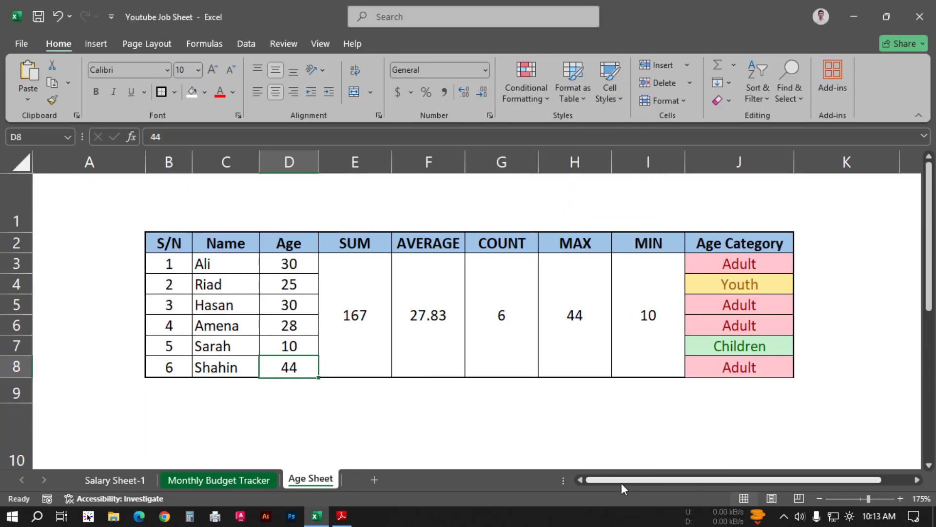
pyautogui.hotkey('alt', 'Tab')
pyautogui.scroll(-1, 526, 308)
pyautogui.hotkey('alt', 'Tab')
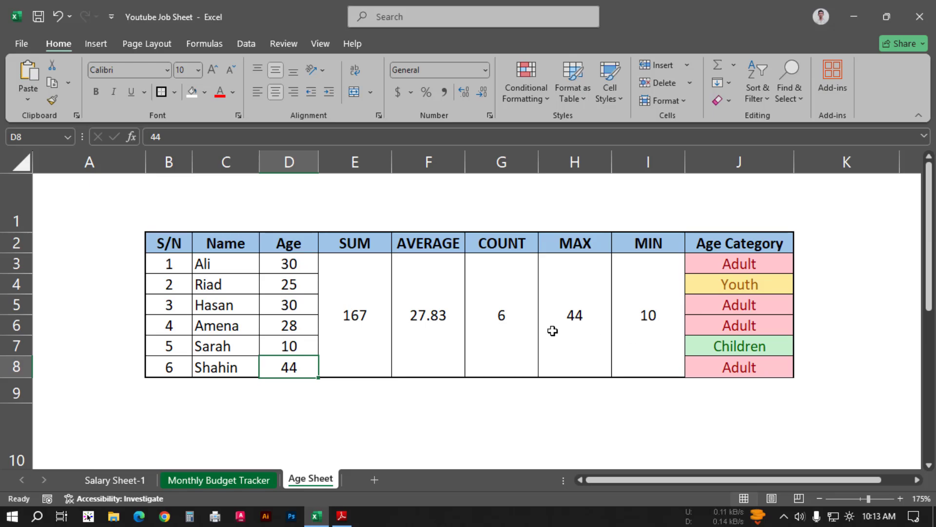
# Step: Read the VLOOKUP table instructions in Adobe Reader, return to Excel and select the empty Name cell K6 of the VLOOKUP table
pyautogui.hotkey('alt', 'Tab')
pyautogui.scroll(-10, 580, 329)
pyautogui.scroll(-12, 583, 331)
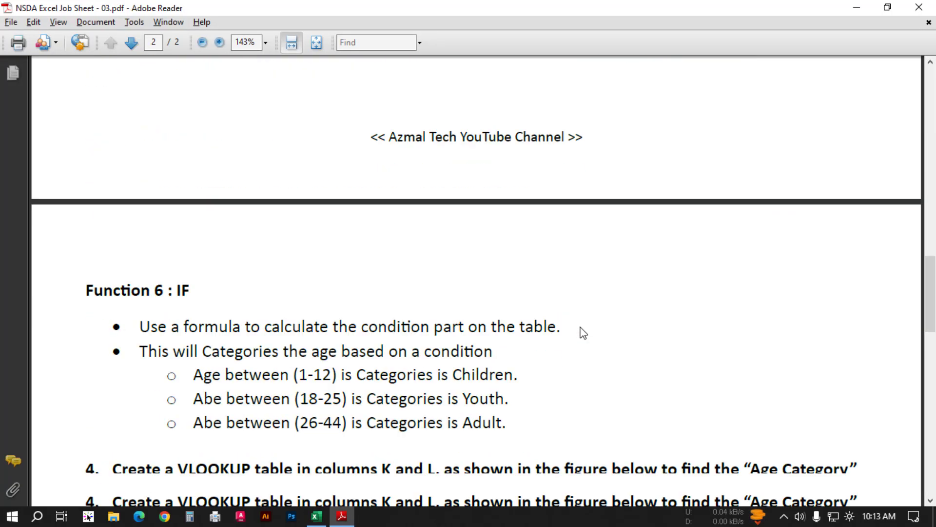
pyautogui.scroll(-1, 580, 326)
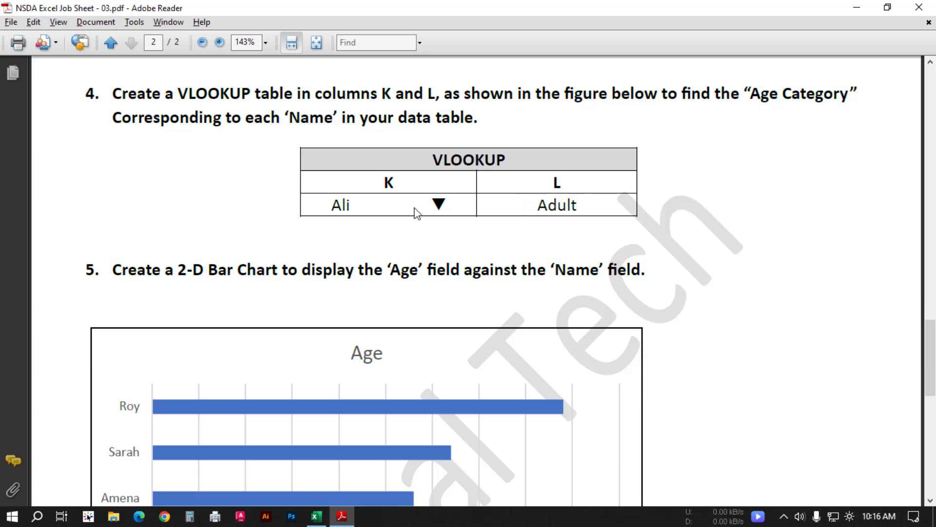
pyautogui.hotkey('alt', 'Tab')
pyautogui.moveTo(753, 480); pyautogui.dragTo(807, 477)
pyautogui.click(743, 327)
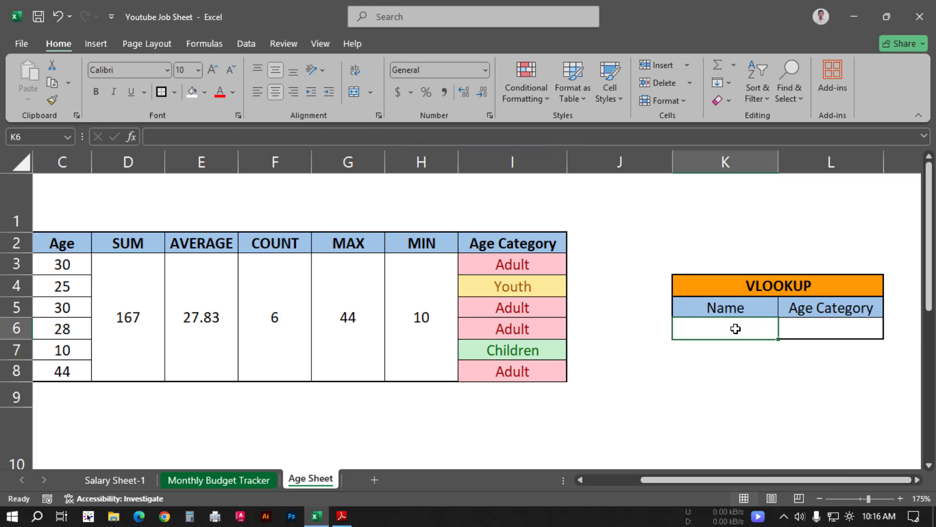
# Step: Add list data validation to the Name cell K6 of the VLOOKUP table, using =$B$3:$B$8 as the source
pyautogui.click(245, 43)
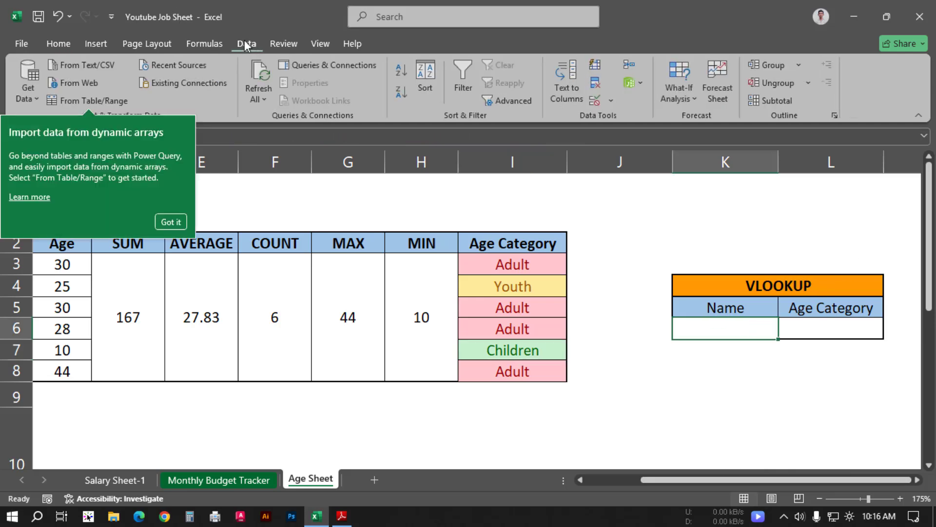
pyautogui.click(610, 99)
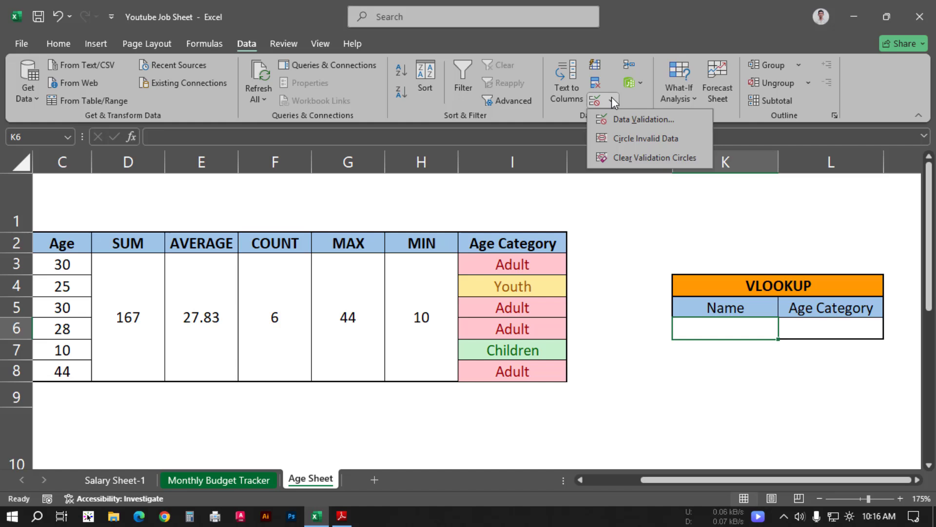
pyautogui.click(629, 119)
pyautogui.click(450, 182)
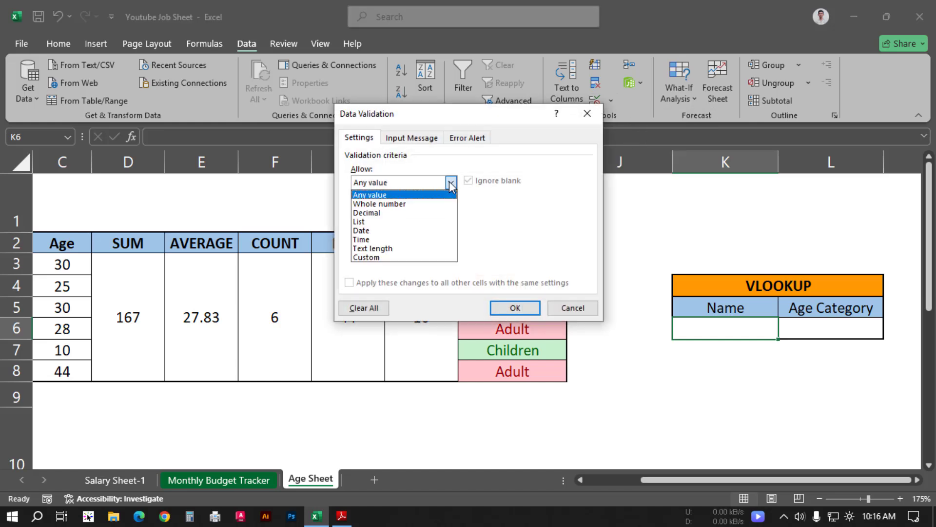
pyautogui.click(374, 219)
pyautogui.click(429, 238)
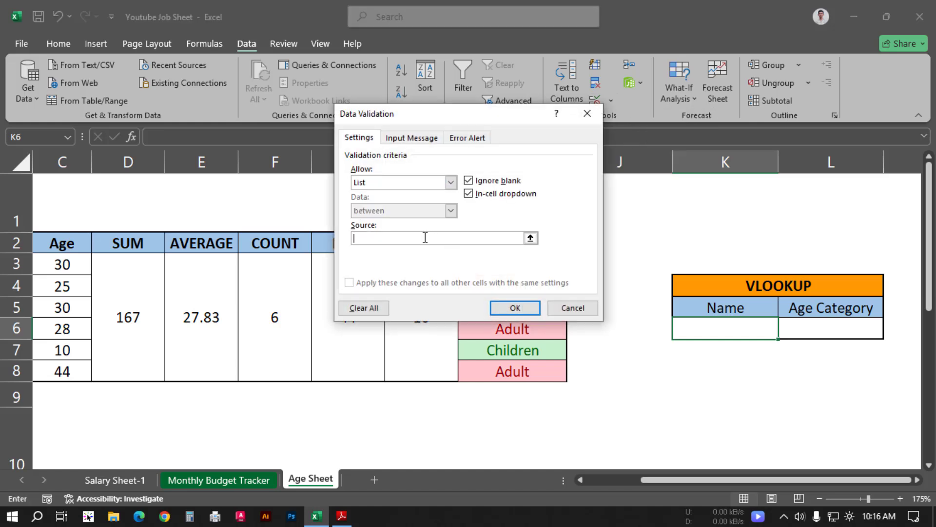
pyautogui.moveTo(455, 115); pyautogui.dragTo(586, 116)
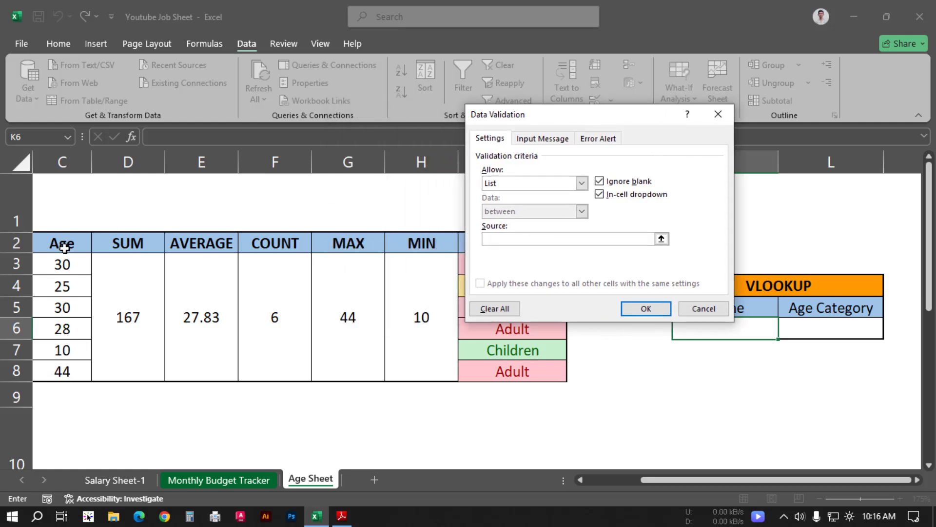
pyautogui.moveTo(655, 481); pyautogui.dragTo(600, 479)
pyautogui.moveTo(117, 265); pyautogui.dragTo(119, 372)
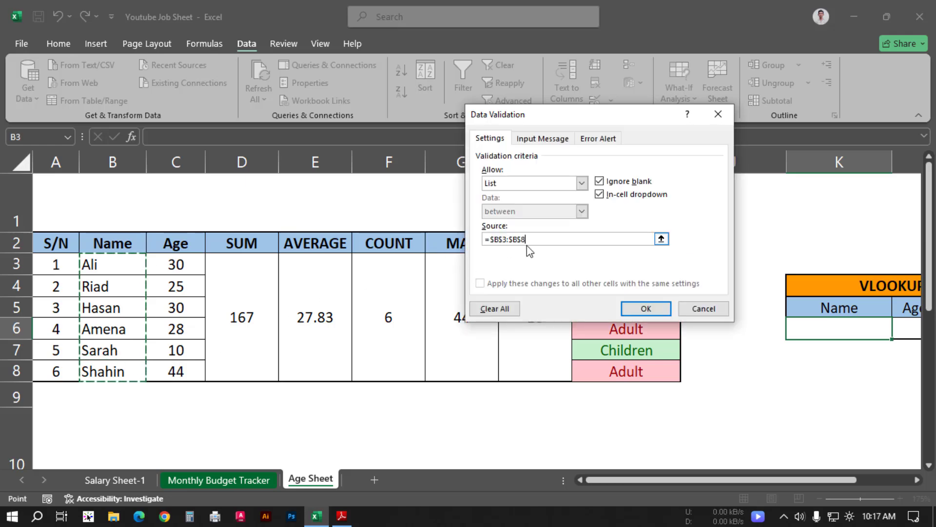
pyautogui.click(645, 309)
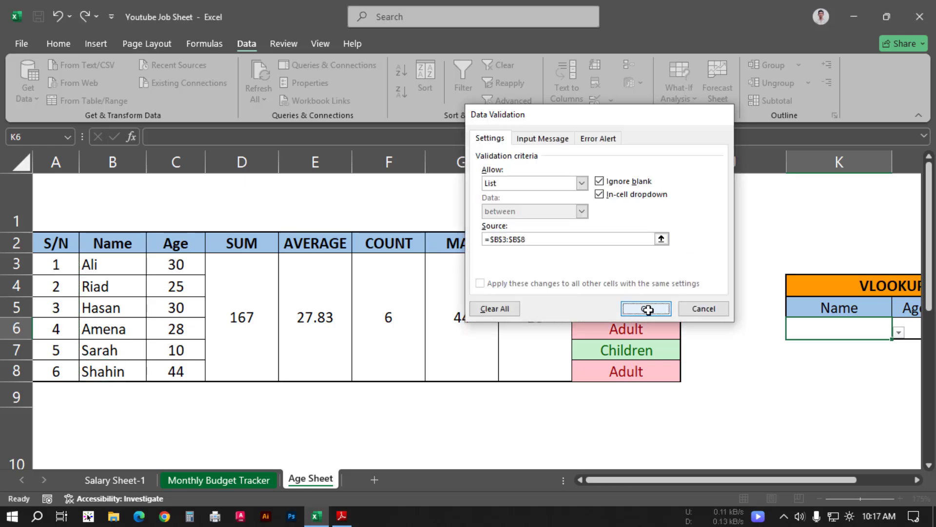
# Step: Try the dropdown in K6 with the name from B4, and set it to the name from B3
pyautogui.moveTo(711, 480); pyautogui.dragTo(787, 482)
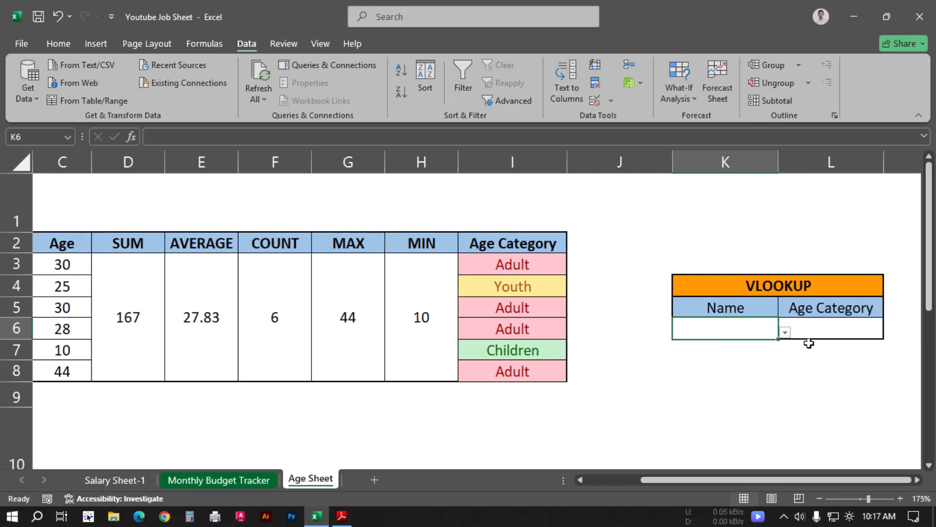
pyautogui.click(785, 332)
pyautogui.click(681, 366)
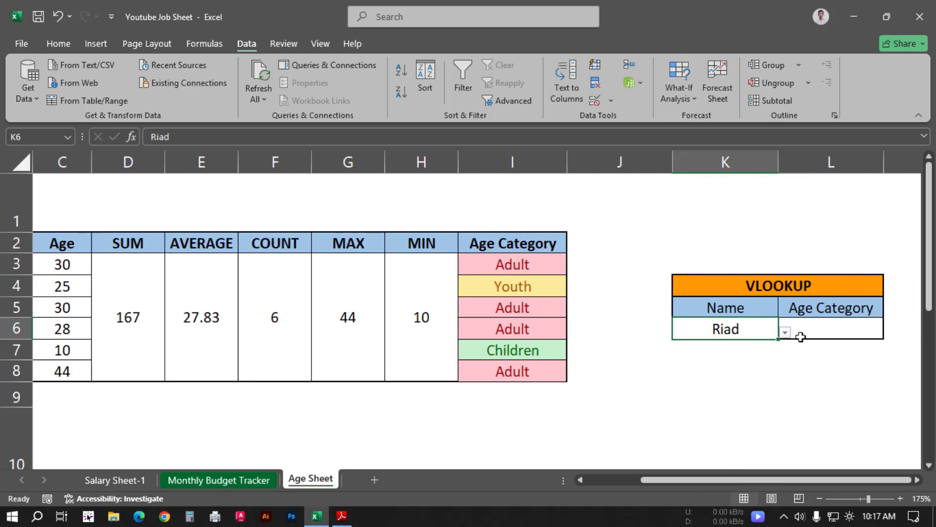
pyautogui.click(785, 332)
pyautogui.click(714, 348)
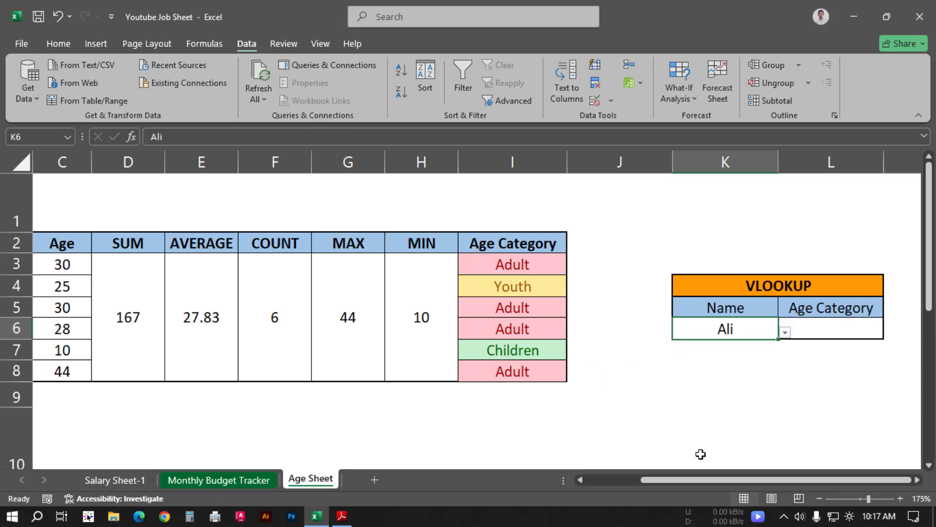
# Step: Start a VLOOKUP formula in the Age Category cell L6 with lookup value K6 and table array B3:I8
pyautogui.moveTo(696, 481); pyautogui.dragTo(717, 480)
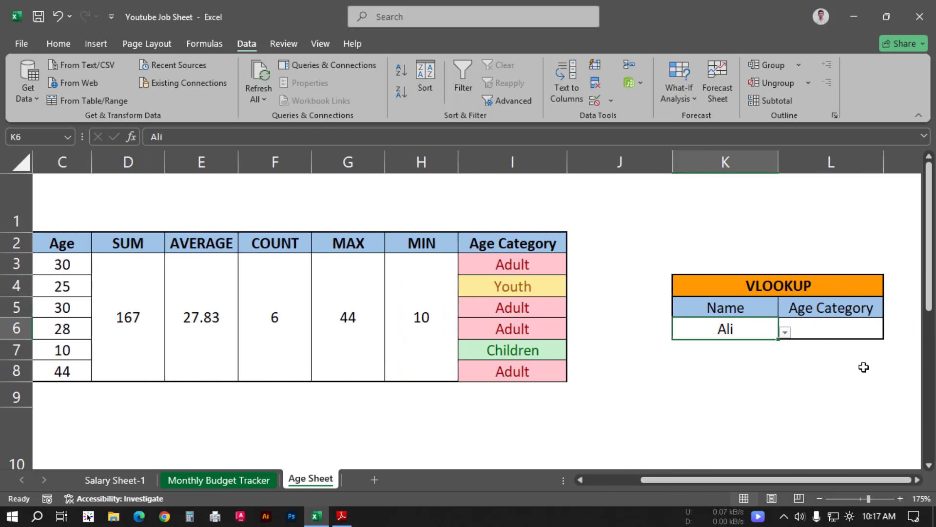
pyautogui.click(832, 332)
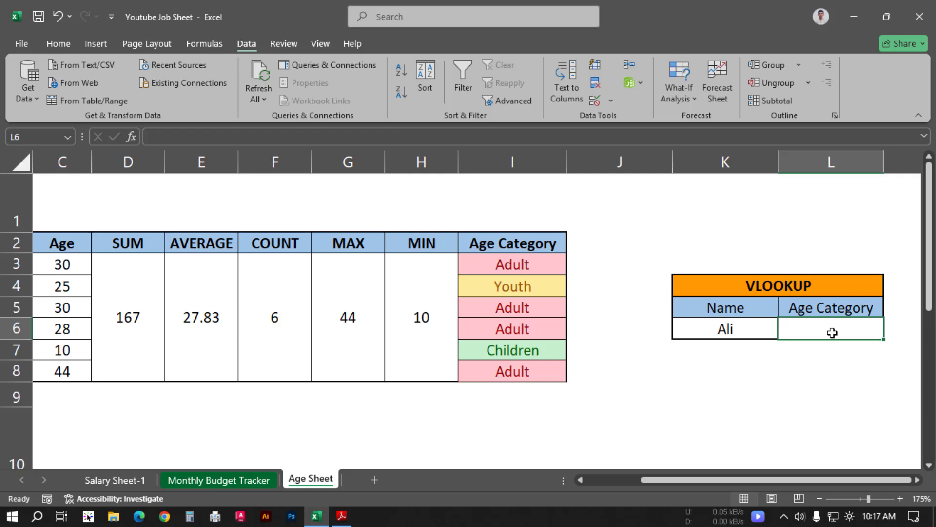
pyautogui.hotkey('alt', 'h')
pyautogui.write('=')
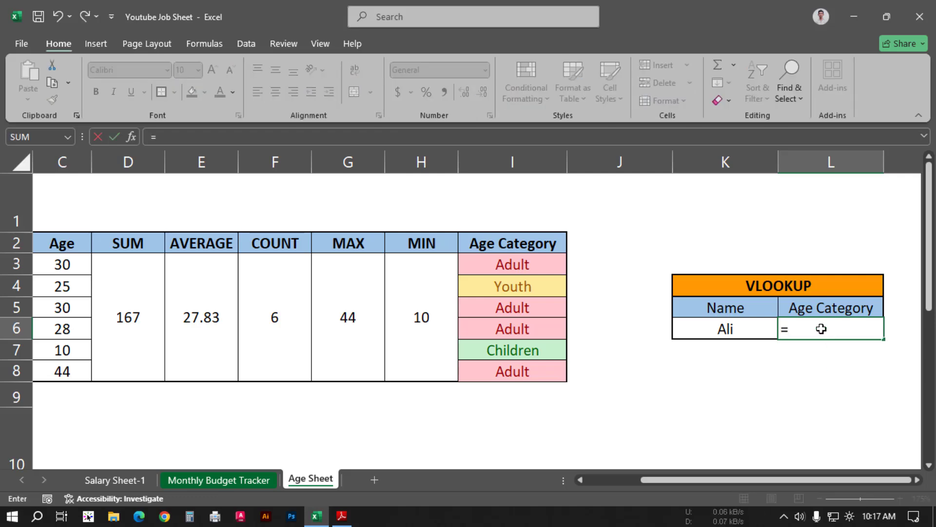
pyautogui.write('vlo')
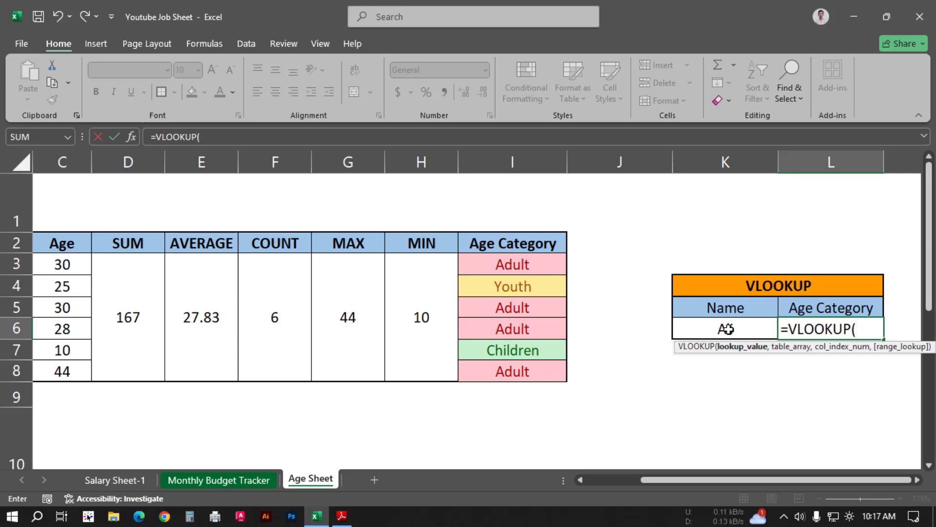
pyautogui.click(729, 330)
pyautogui.write(',')
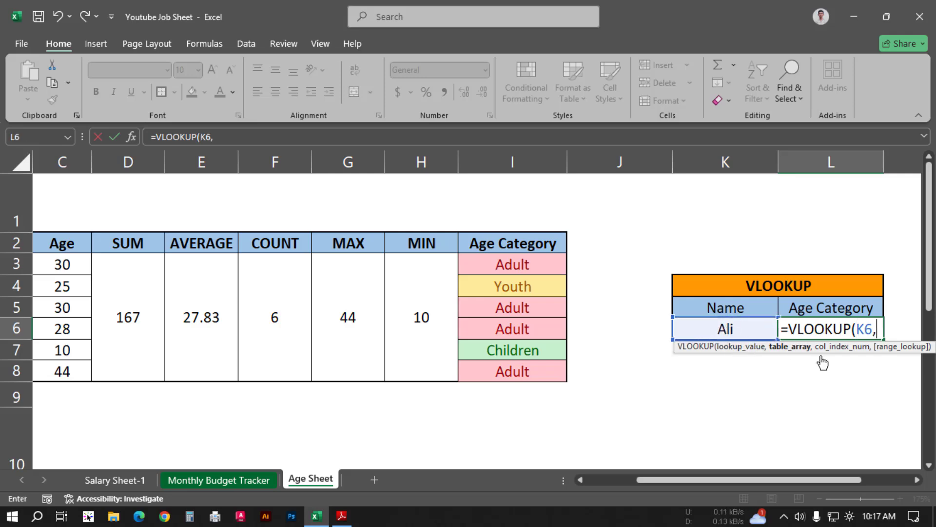
pyautogui.moveTo(669, 478); pyautogui.dragTo(618, 479)
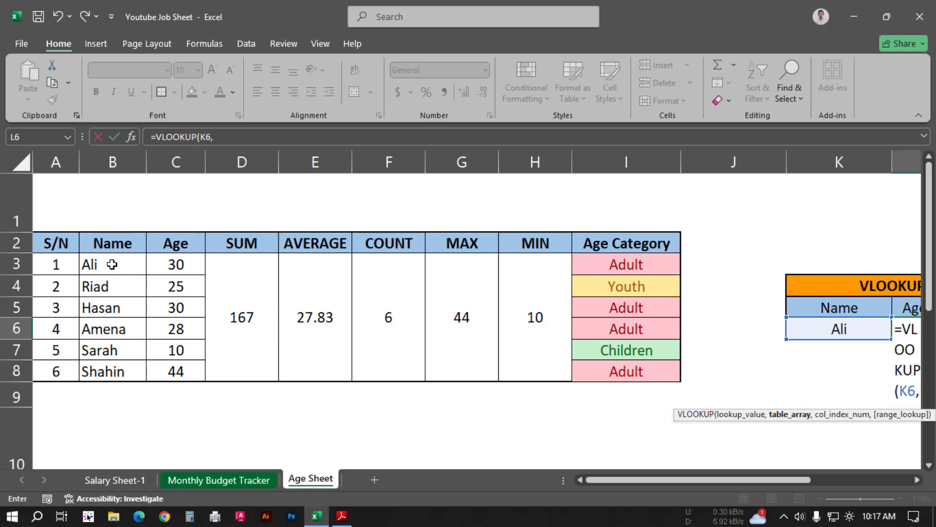
pyautogui.moveTo(112, 264); pyautogui.dragTo(648, 371)
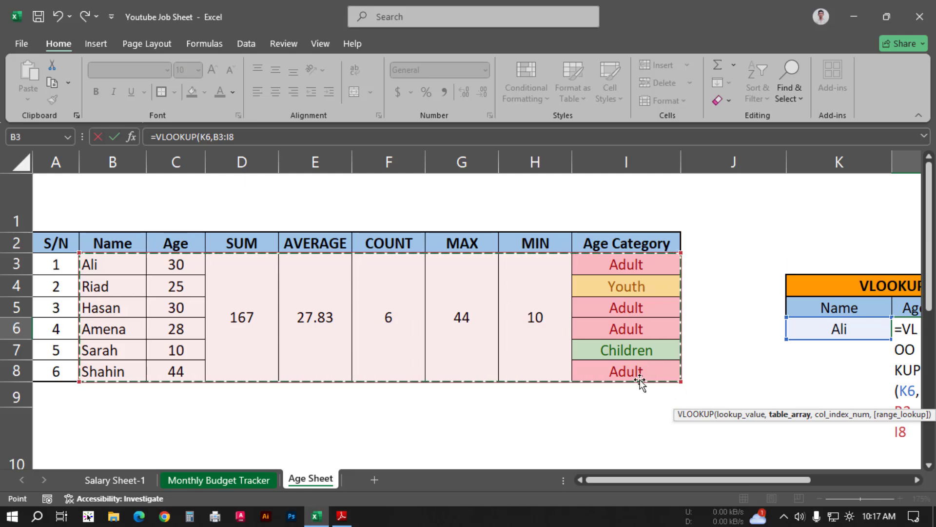
pyautogui.moveTo(774, 478); pyautogui.dragTo(903, 481)
pyautogui.write(',')
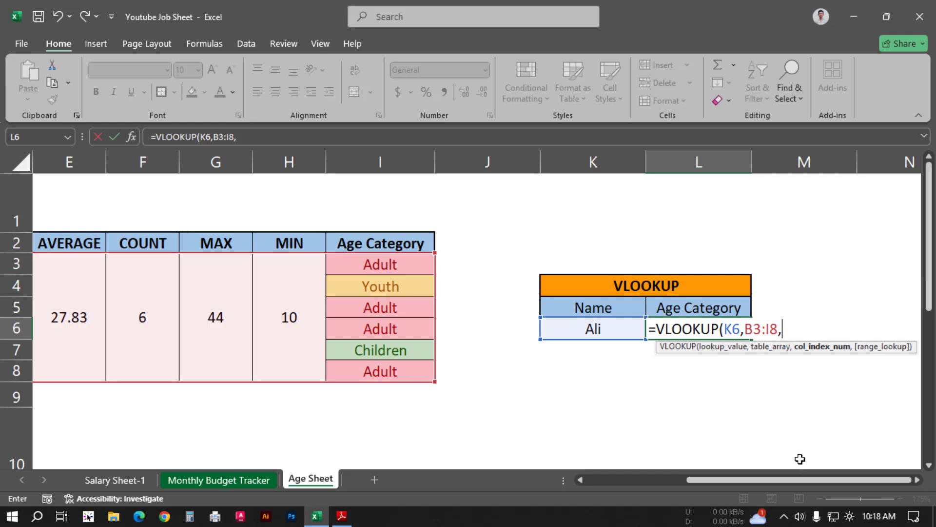
# Step: Complete the VLOOKUP in L6 with column index 8 and exact match FALSE, and centre the cell horizontally
pyautogui.moveTo(801, 479); pyautogui.dragTo(701, 480)
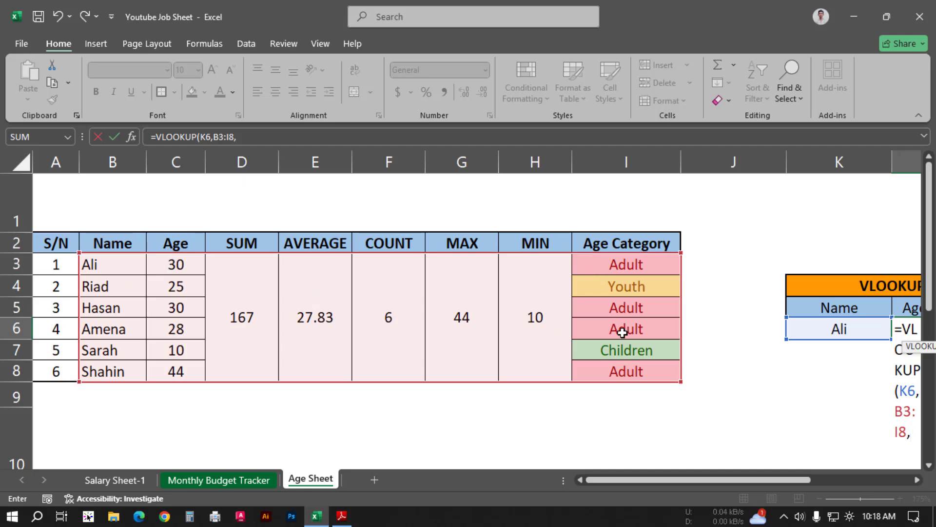
pyautogui.moveTo(640, 481); pyautogui.dragTo(763, 481)
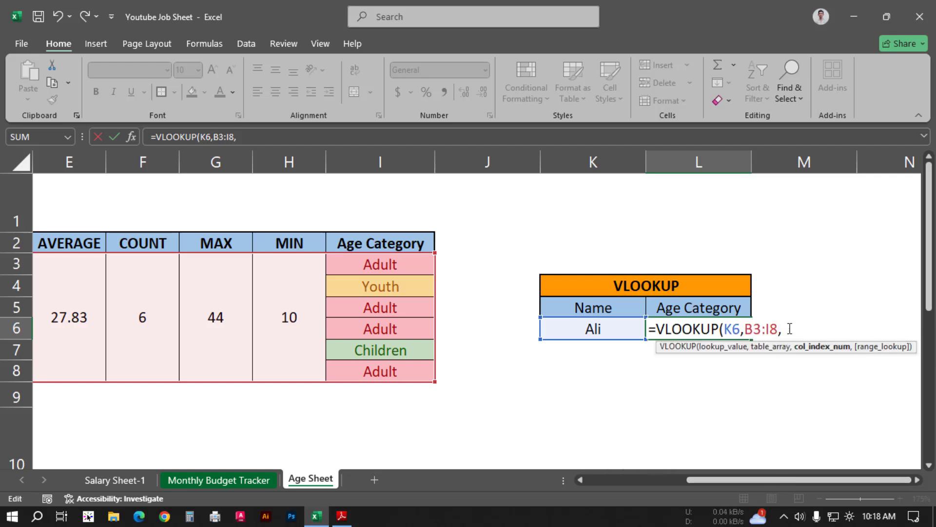
pyautogui.write(',')
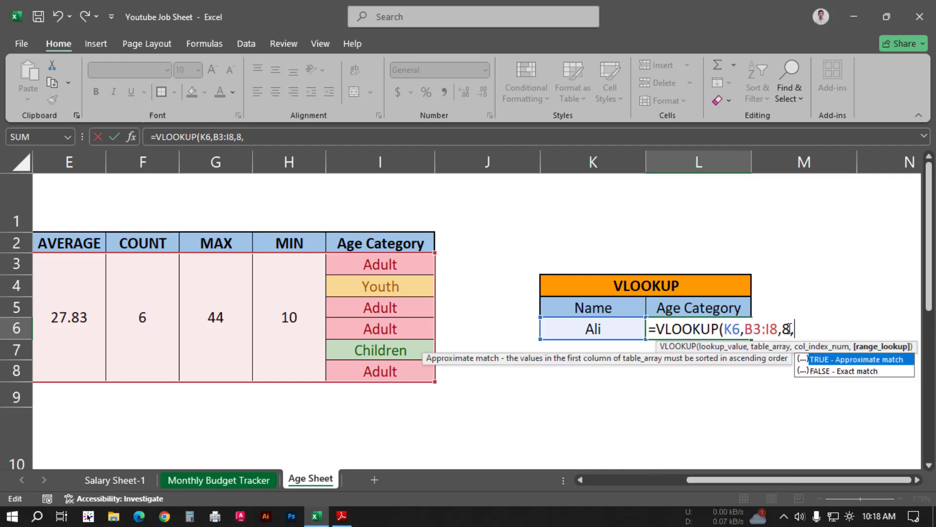
pyautogui.write('FALSE')
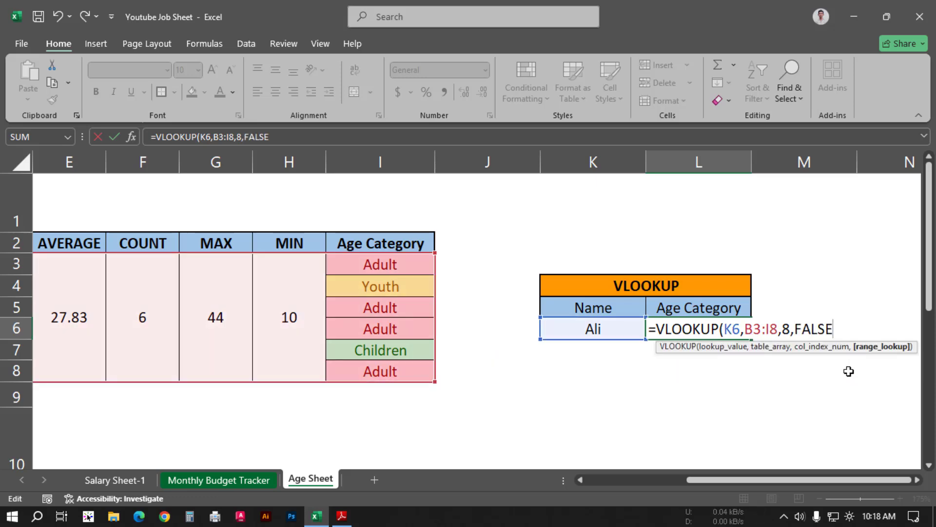
pyautogui.write(')')
pyautogui.press('Return')
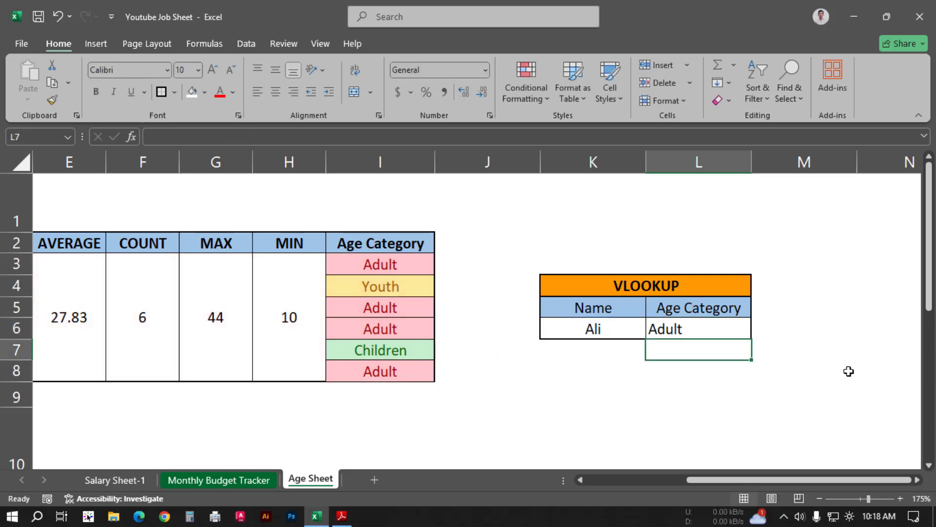
pyautogui.click(682, 330)
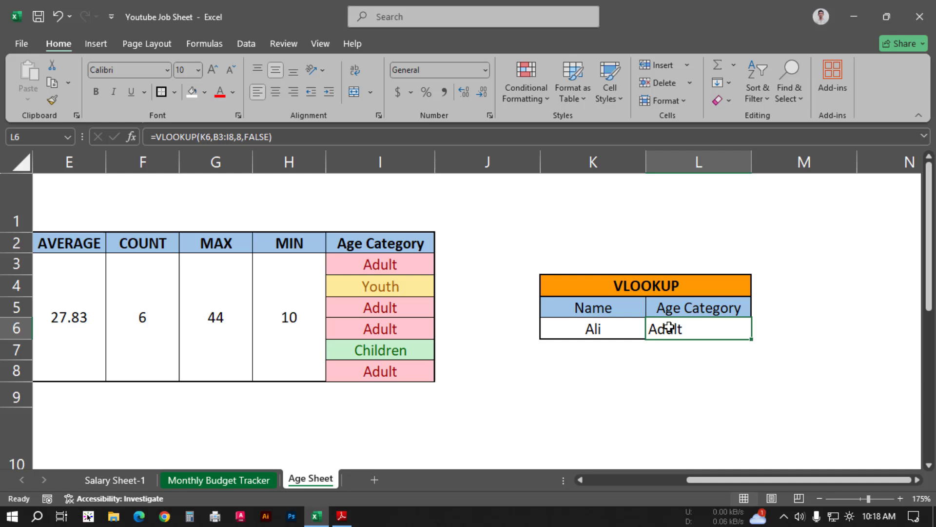
pyautogui.click(276, 92)
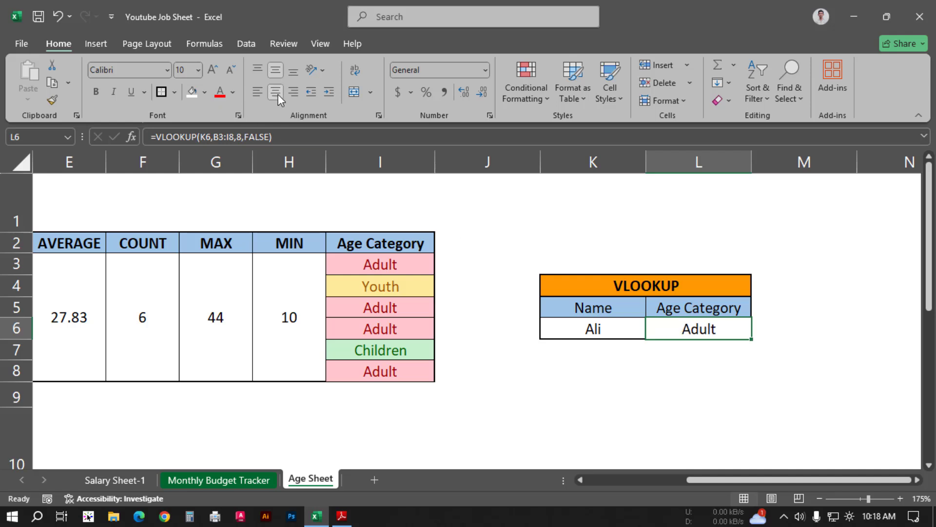
# Step: Test the lookup by choosing the names from B5 and B7 in K6, and compare L6 with the source table's row 7
pyautogui.click(618, 331)
pyautogui.click(653, 332)
pyautogui.click(569, 384)
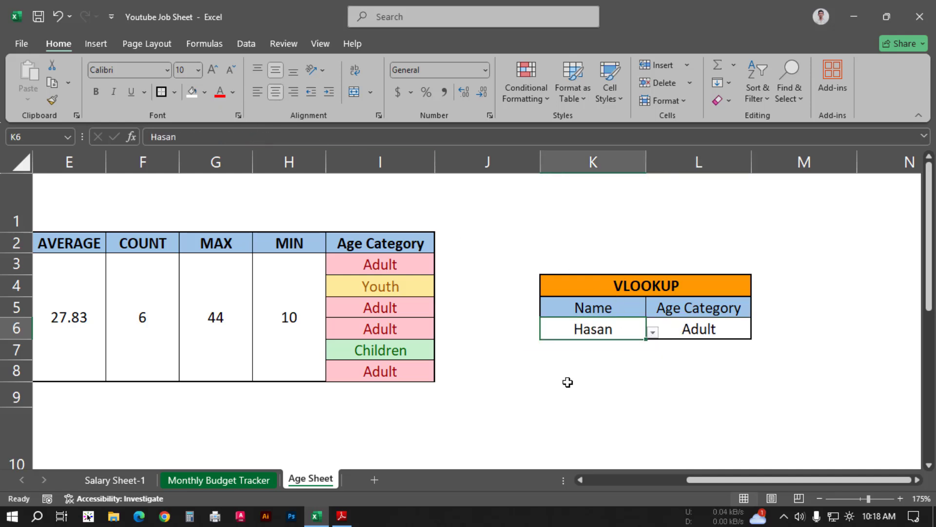
pyautogui.click(653, 332)
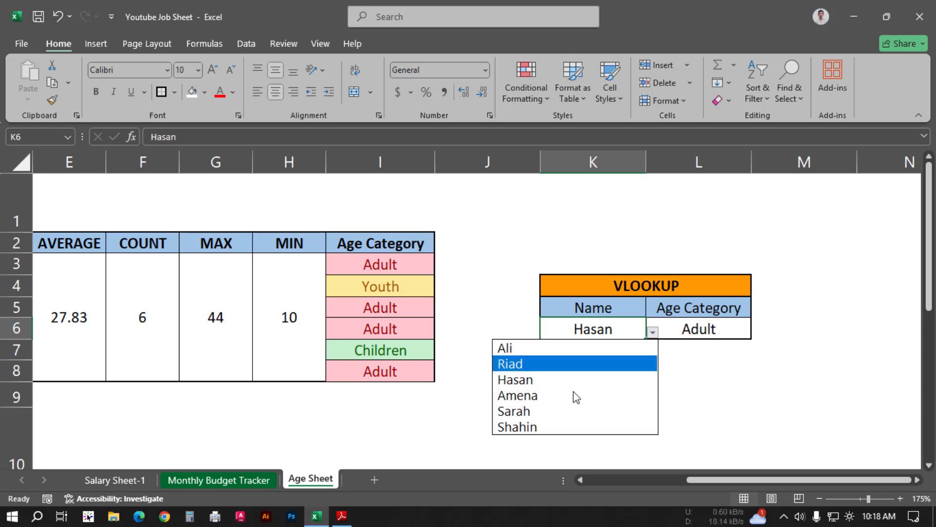
pyautogui.click(548, 413)
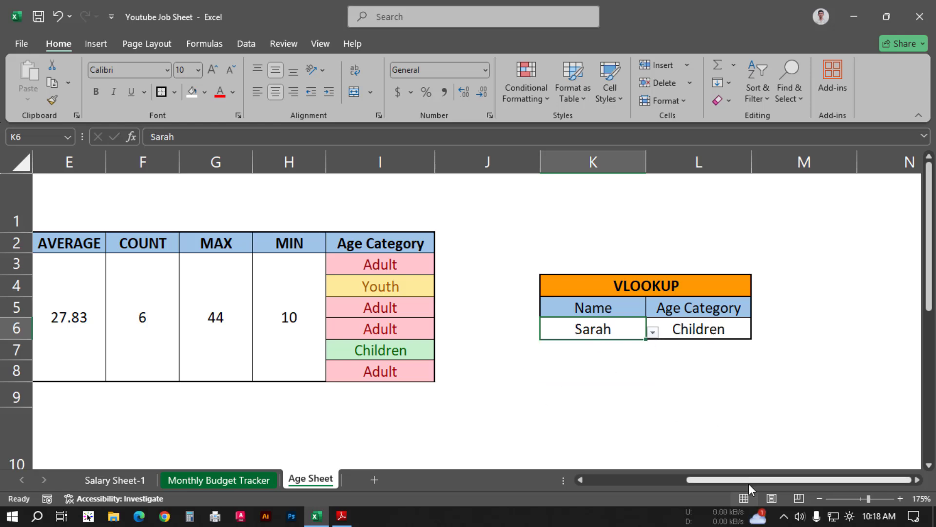
pyautogui.moveTo(748, 483); pyautogui.dragTo(653, 482)
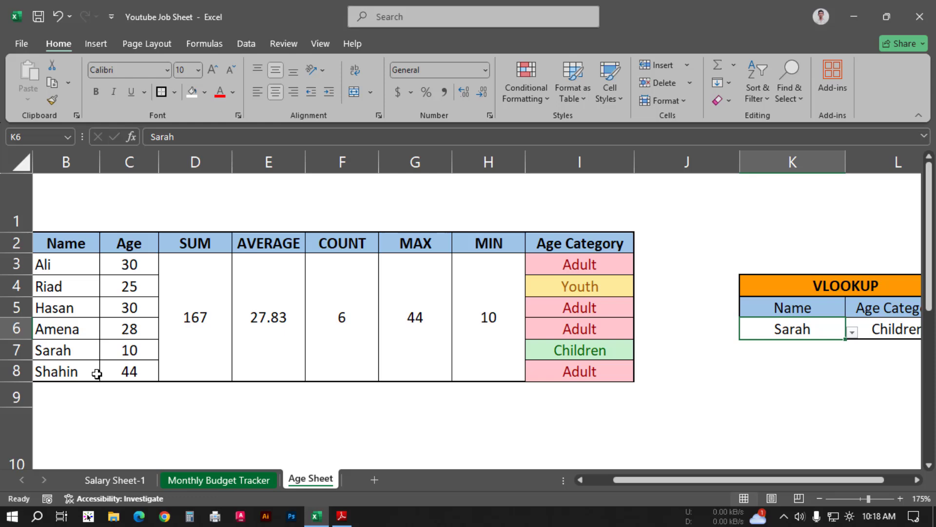
pyautogui.click(16, 350)
pyautogui.click(895, 329)
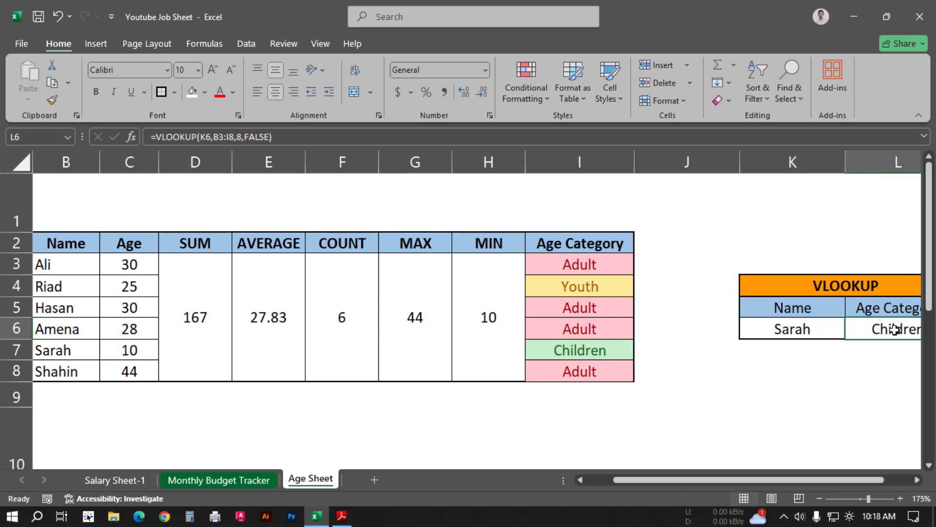
pyautogui.click(831, 331)
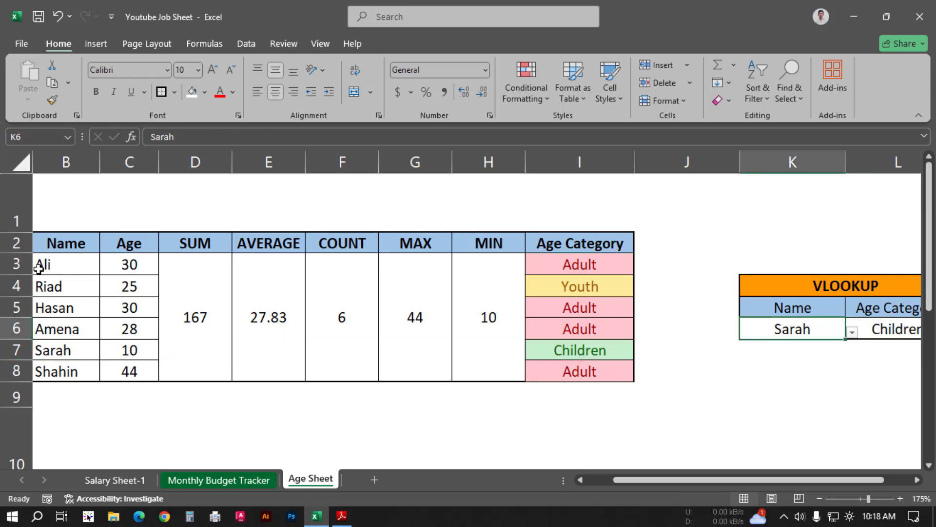
# Step: Check row 4 of the source table and choose the name from B4 in K6 to test its lookup
pyautogui.click(16, 286)
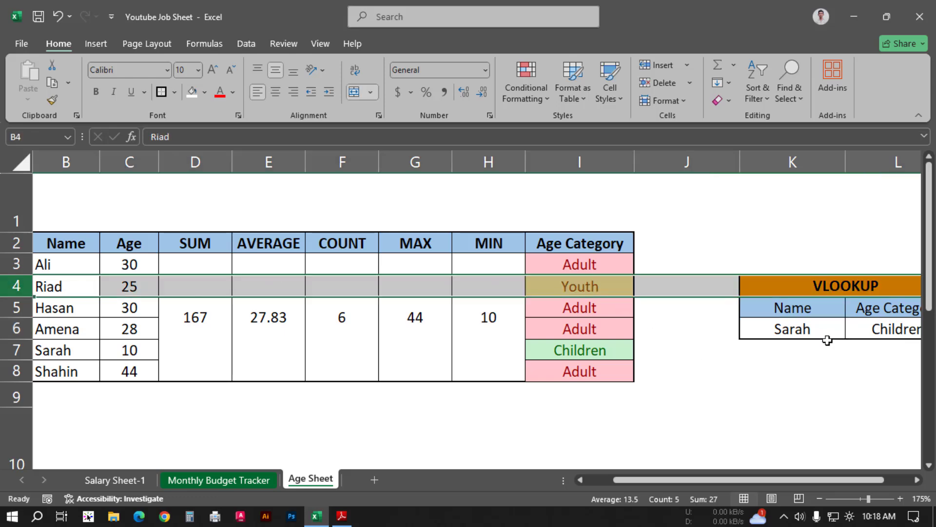
pyautogui.click(828, 337)
pyautogui.click(852, 331)
pyautogui.click(824, 364)
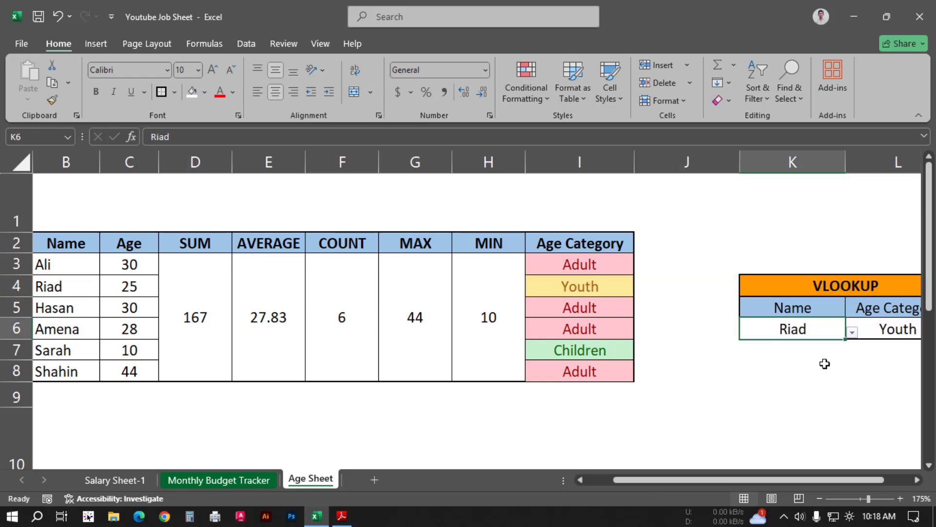
# Step: Check row 3 of the source table and set K6 to the name from B3
pyautogui.click(12, 265)
pyautogui.click(808, 332)
pyautogui.click(851, 332)
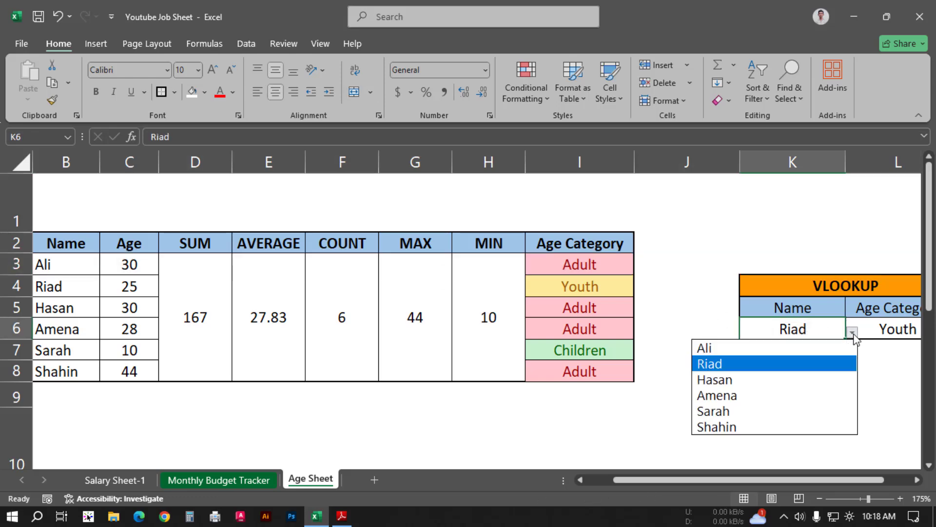
pyautogui.click(704, 346)
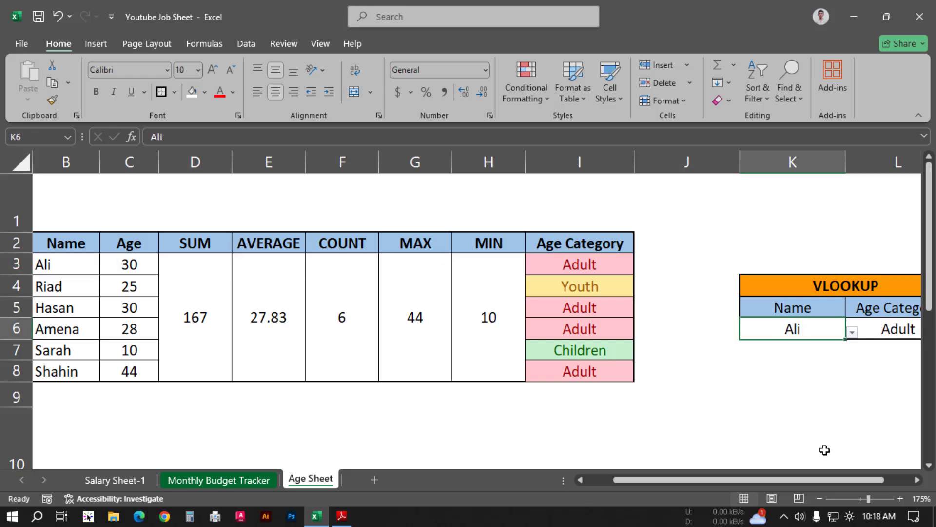
# Step: Switch to the job sheet PDF in Adobe Reader, read task 5 about the chart, and return to the Excel workbook
pyautogui.moveTo(823, 482); pyautogui.dragTo(882, 481)
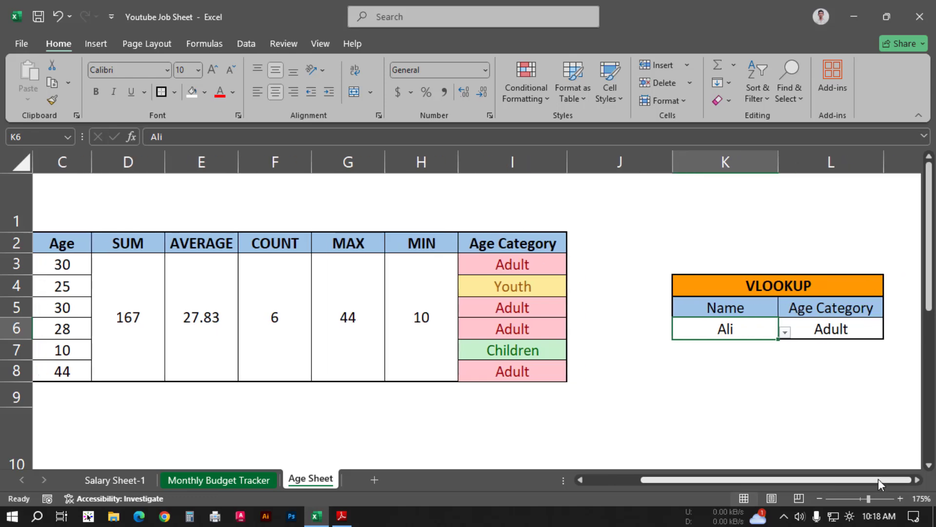
pyautogui.hotkey('alt', 'Tab')
pyautogui.scroll(-3, 187, 217)
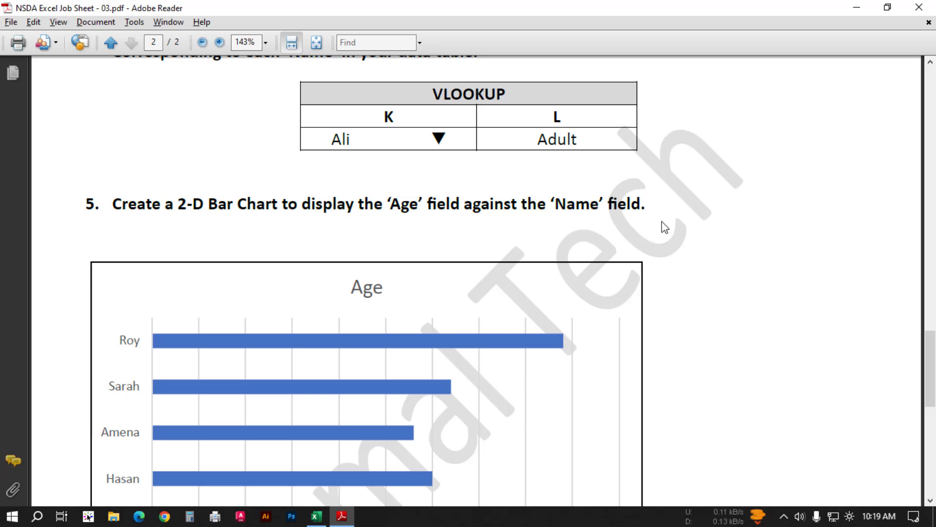
pyautogui.hotkey('alt', 'Tab')
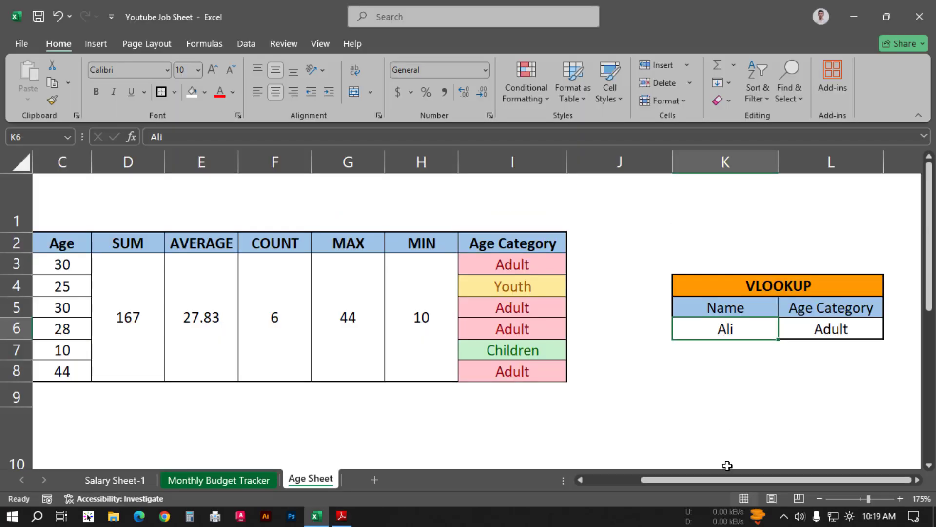
# Step: Insert a 2-D clustered bar chart from the Name and Age data in B2:C8
pyautogui.keyDown('ctrl'); pyautogui.scroll(-2, 418, 383); pyautogui.keyUp('ctrl')
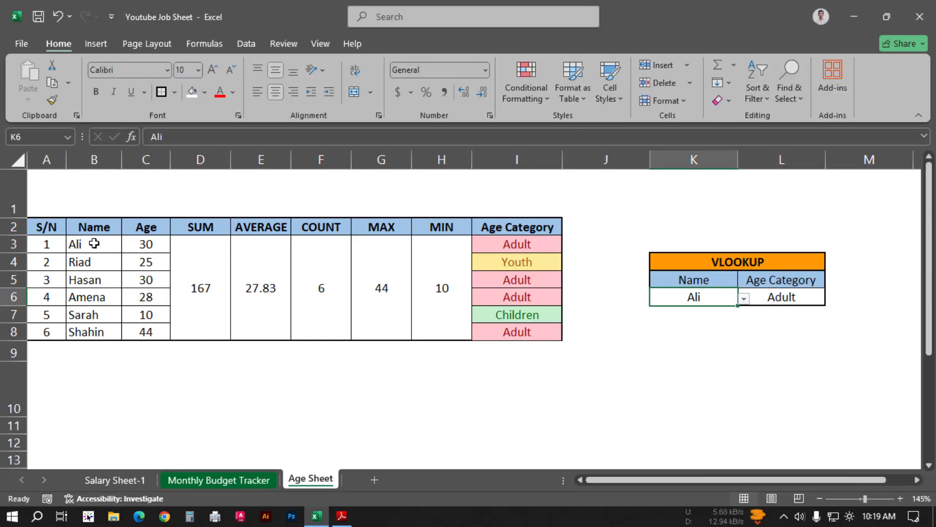
pyautogui.click(75, 245)
pyautogui.moveTo(96, 225); pyautogui.dragTo(146, 331)
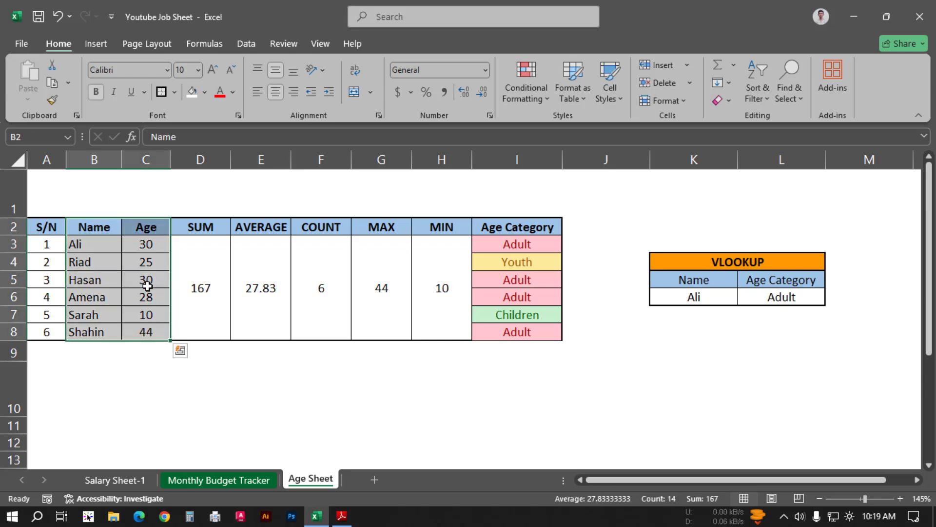
pyautogui.click(96, 43)
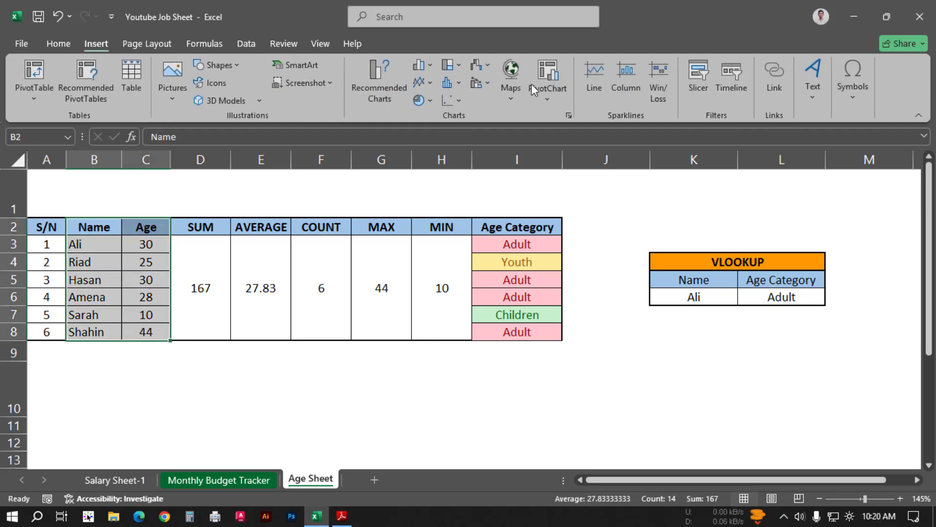
pyautogui.click(430, 63)
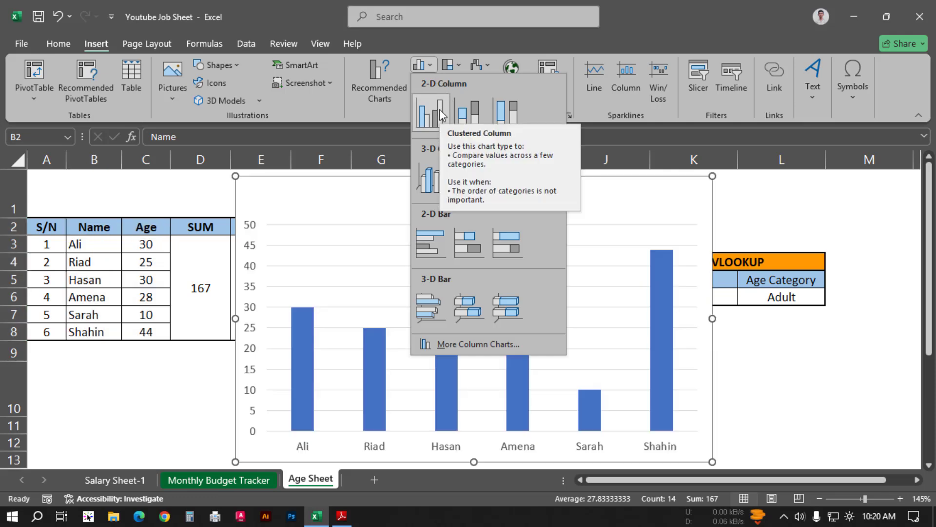
pyautogui.click(432, 241)
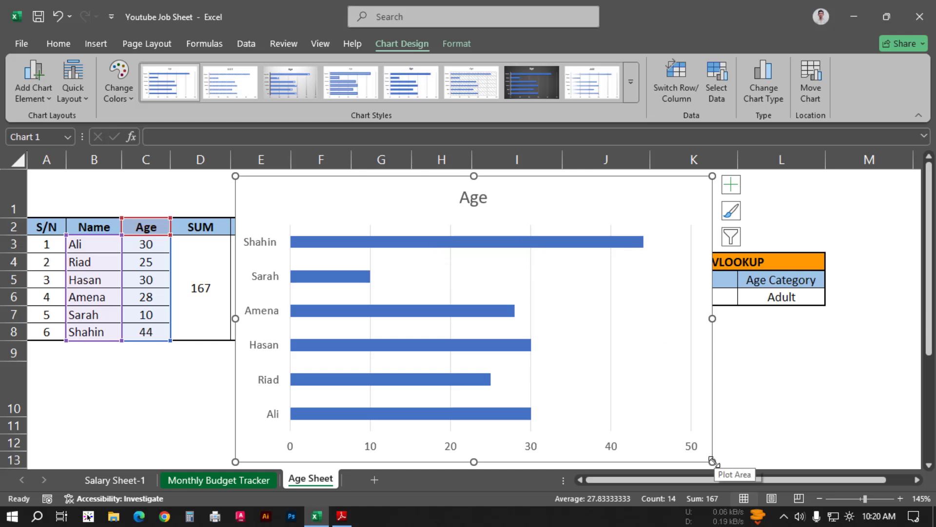
# Step: Shrink the Age bar chart and place it below the data table, starting in row 10 under the first columns
pyautogui.moveTo(712, 461); pyautogui.dragTo(611, 393)
pyautogui.moveTo(486, 201); pyautogui.dragTo(290, 393)
pyautogui.scroll(-1, 682, 289)
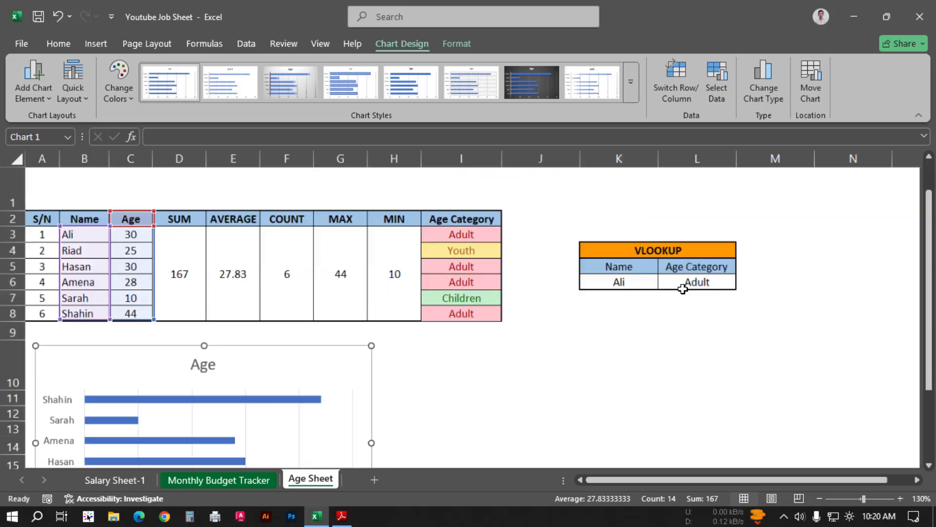
pyautogui.scroll(-2, 682, 289)
pyautogui.click(355, 403)
pyautogui.scroll(3, 176, 315)
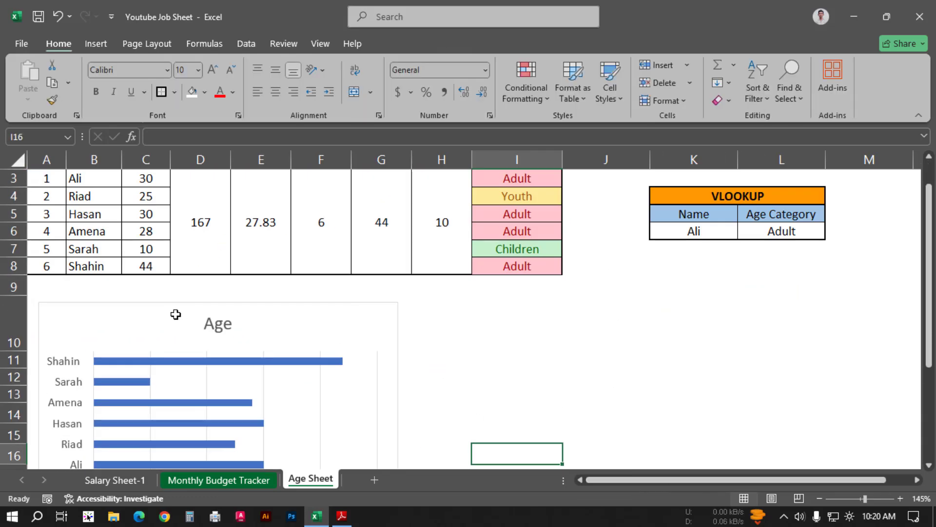
pyautogui.scroll(-1, 234, 323)
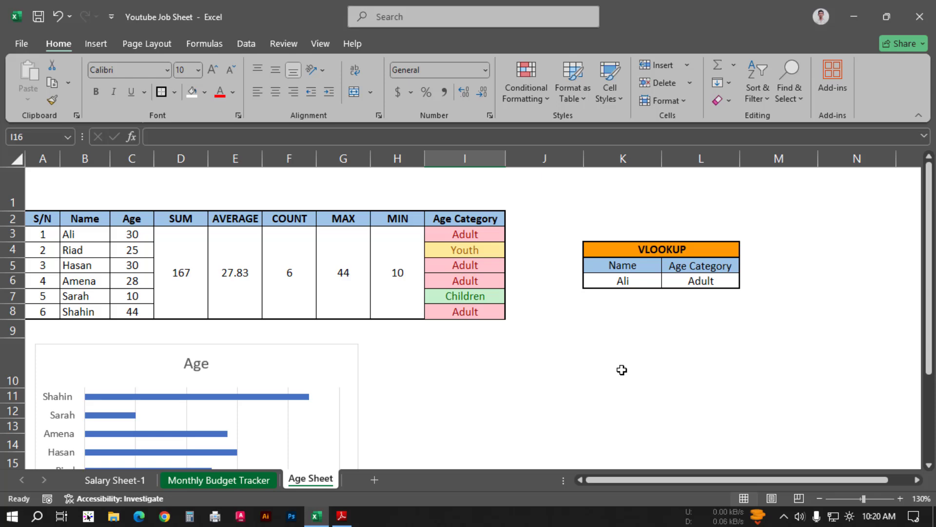
pyautogui.scroll(-1, 405, 321)
pyautogui.scroll(1, 409, 324)
# Step: Minimize Excel, review the VLOOKUP and bar chart tasks in the job sheet PDF at 75% zoom, and minimize Adobe Reader
pyautogui.click(853, 17)
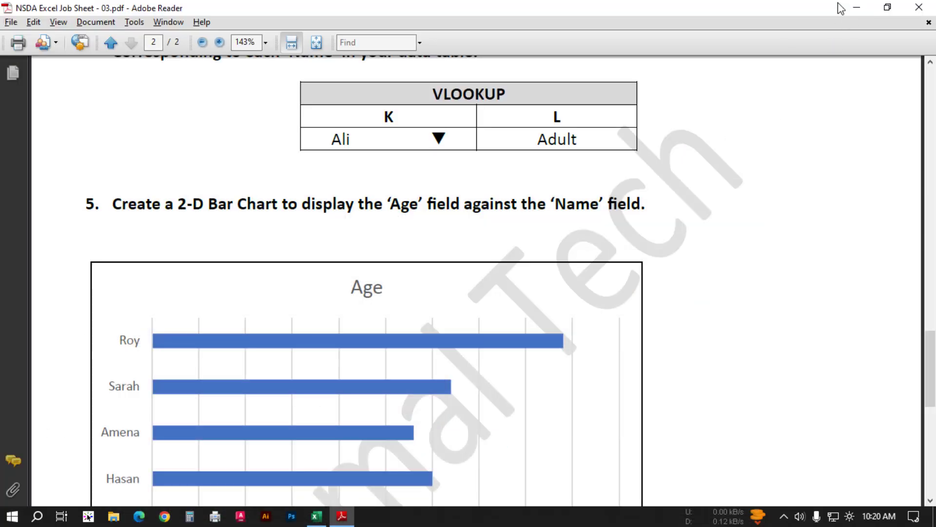
pyautogui.hotkey('ctrl', '-')
pyautogui.hotkey('ctrl', '-')
pyautogui.hotkey('ctrl', '-')
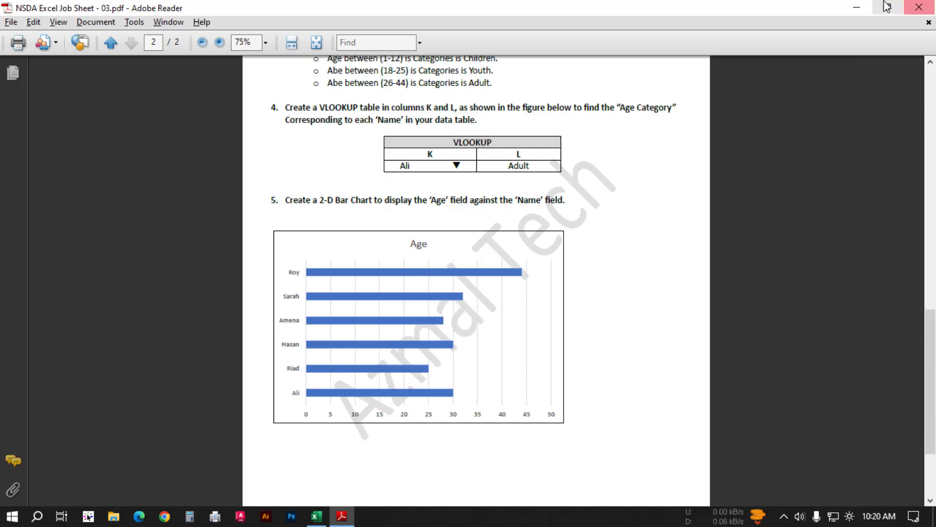
pyautogui.click(856, 7)
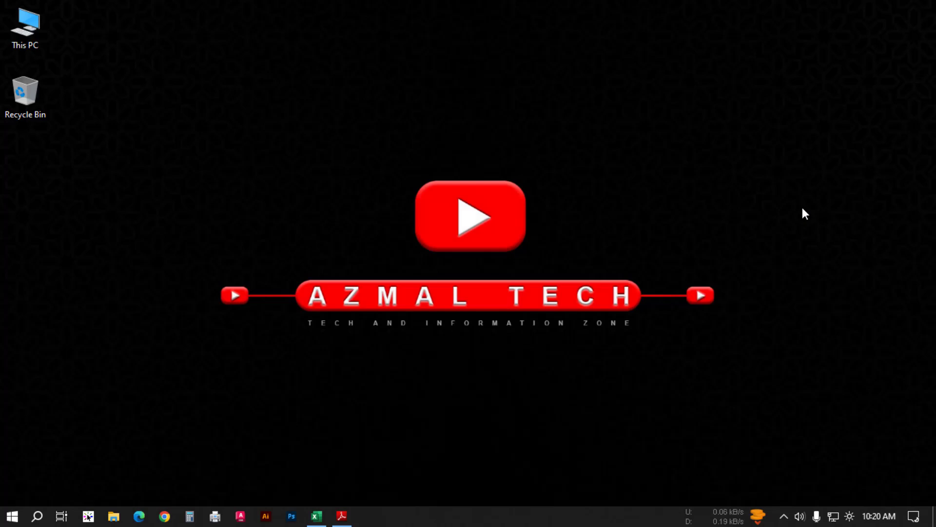
# Step: Restore the Excel workbook, look through the Salary Sheet-1, Monthly Budget Tracker and Age Sheet worksheets, and minimize Excel
pyautogui.click(316, 516)
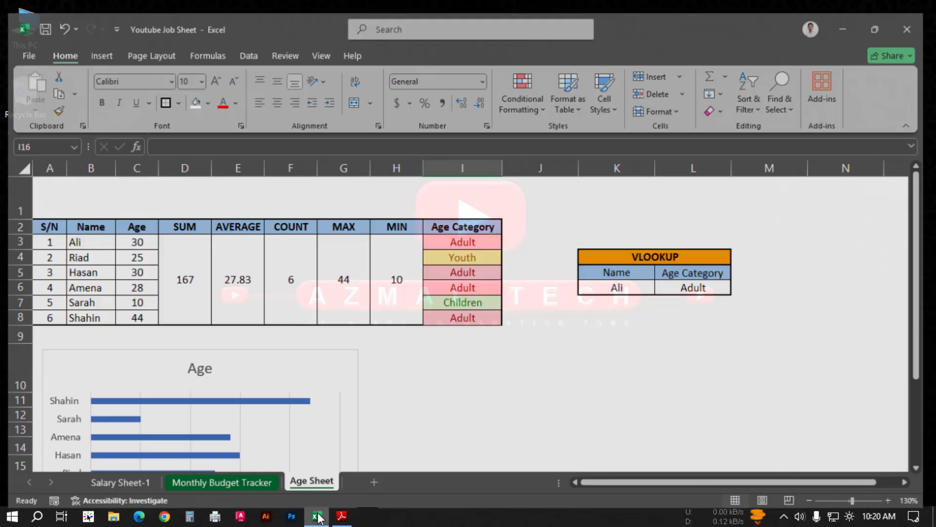
pyautogui.click(111, 483)
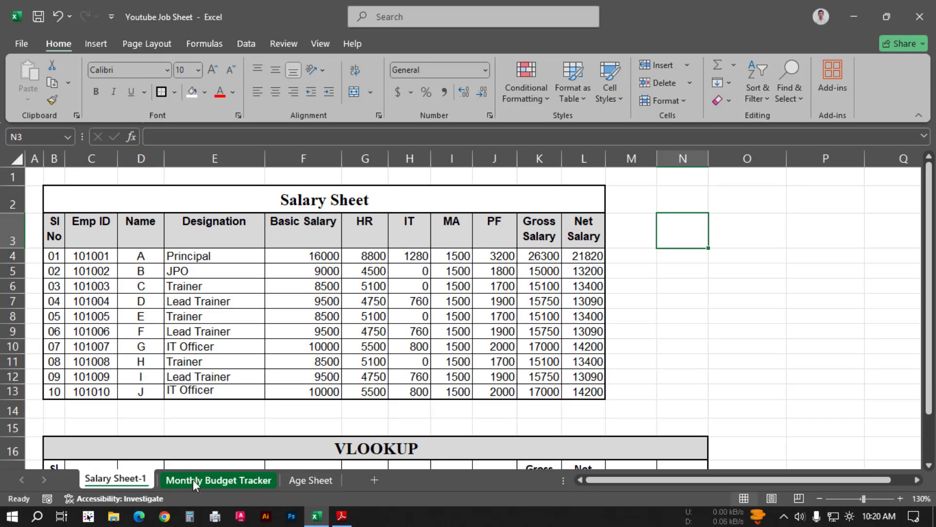
pyautogui.click(220, 478)
pyautogui.click(314, 481)
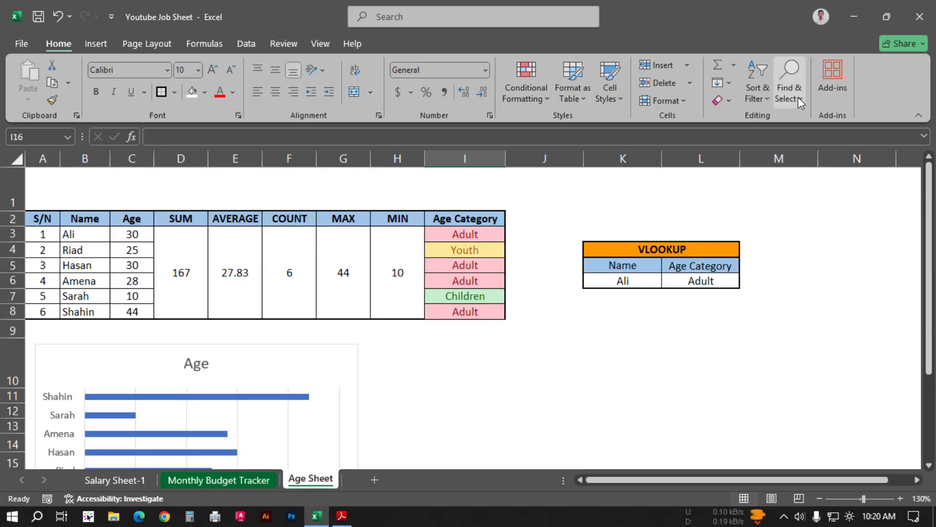
pyautogui.click(851, 7)
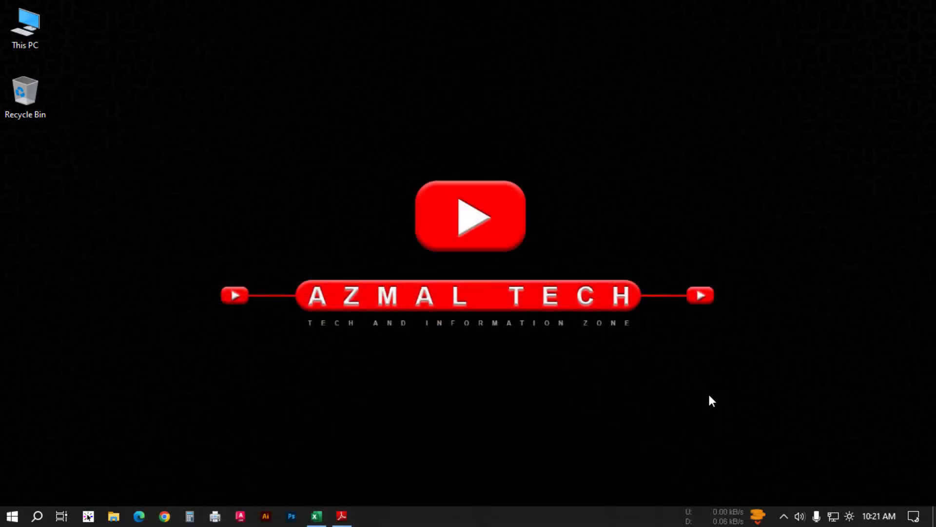